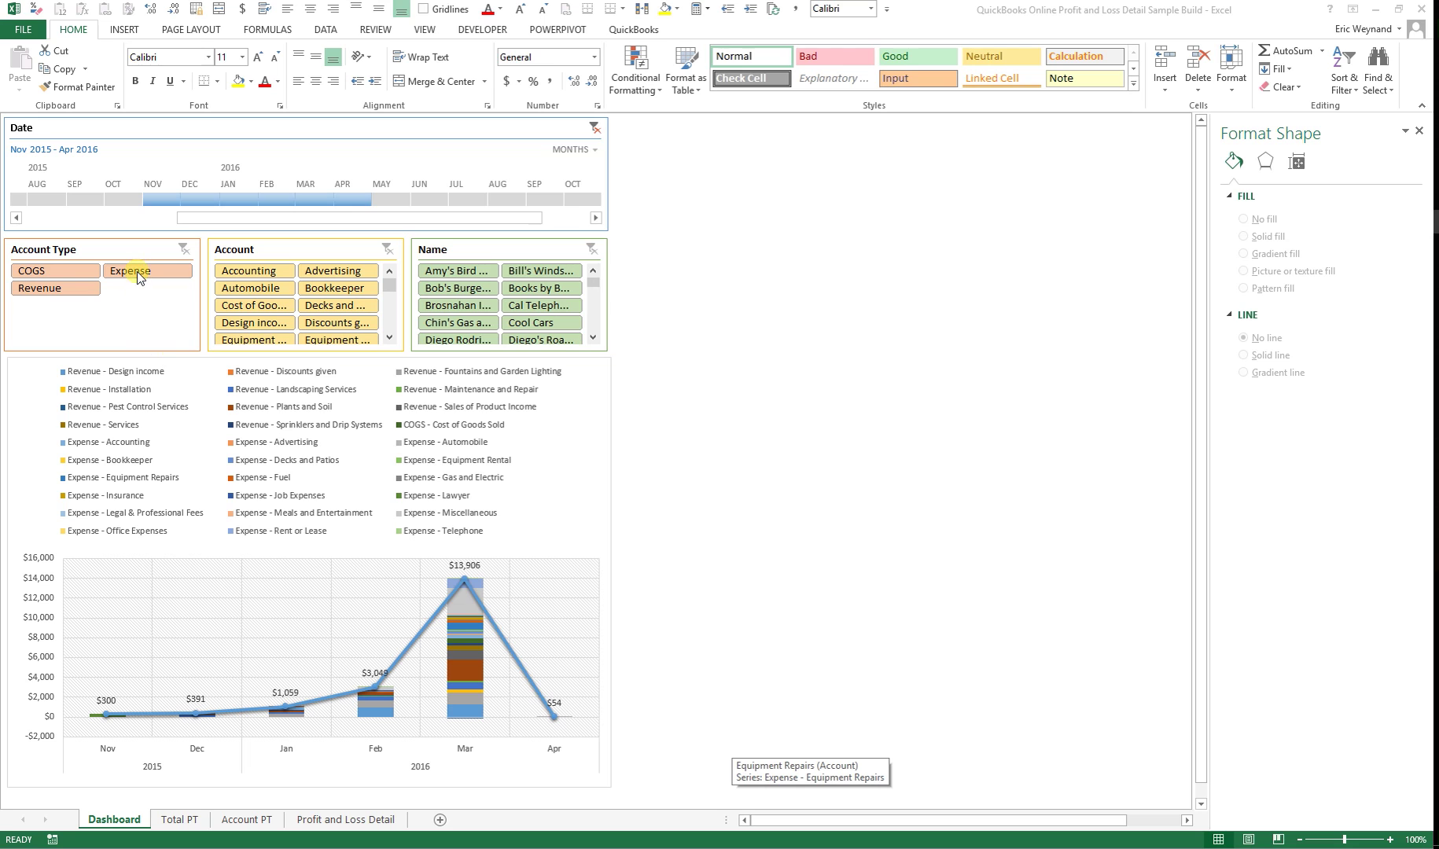
Preview the dashboard filtered to Revenue and November 2015–February 2016, then restore COGS and Expense
{"action": "left_click", "coordinate": [60, 294]}
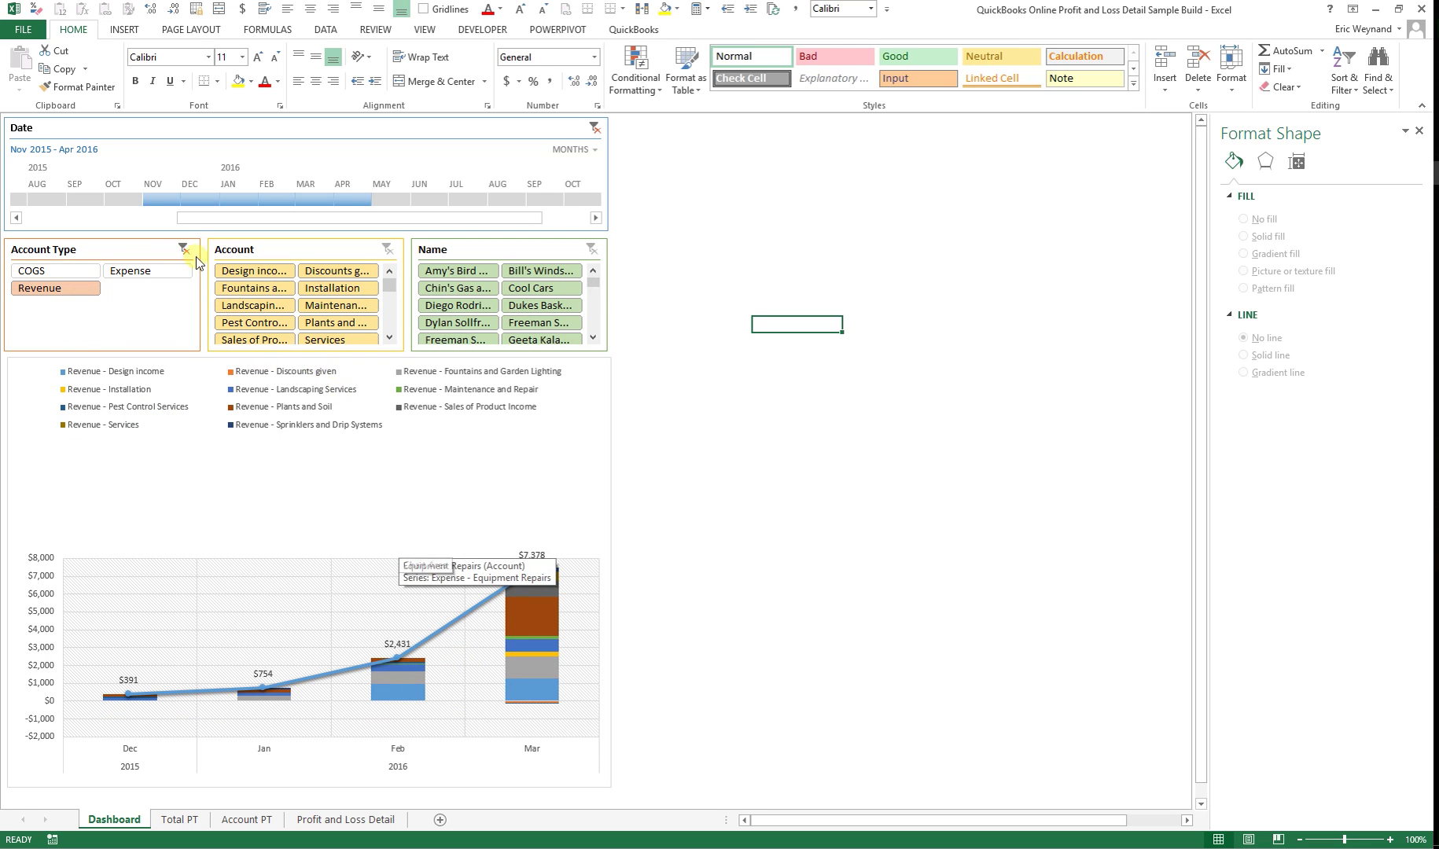
{"action": "left_click", "coordinate": [157, 198]}
{"action": "left_click", "coordinate": [269, 198], "text": "shift"}
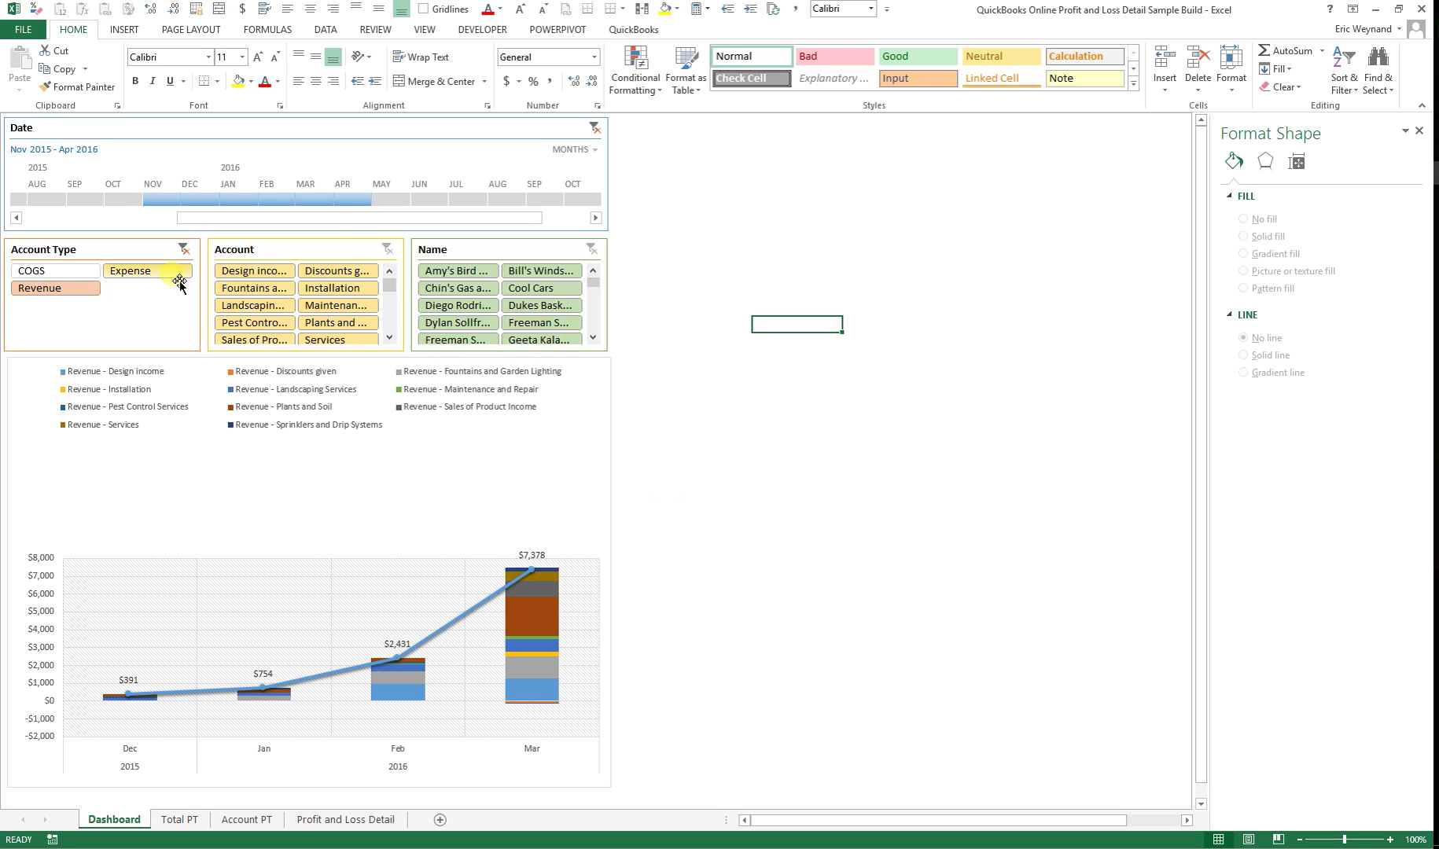
{"action": "left_click", "coordinate": [182, 250]}
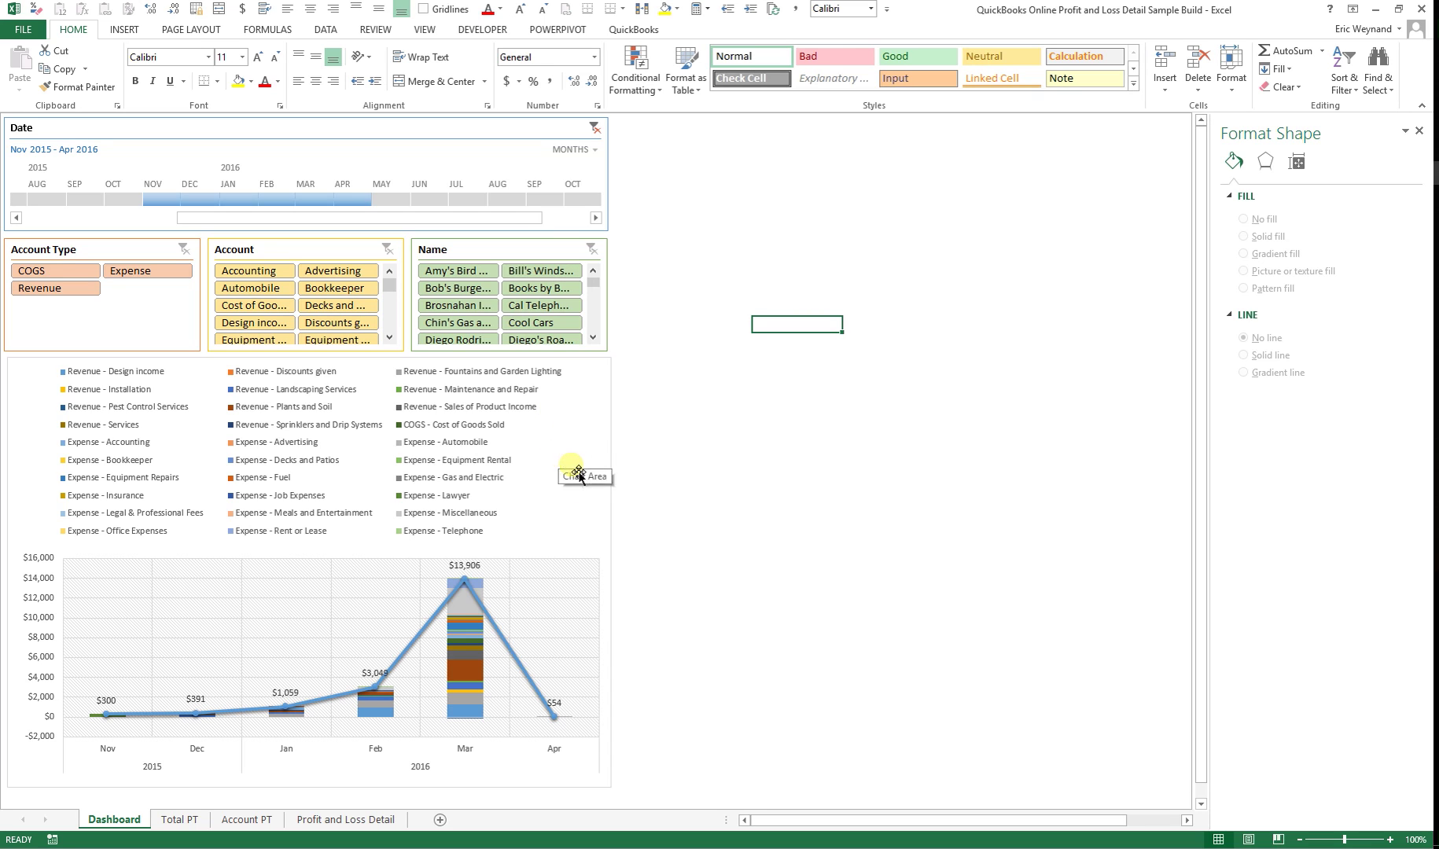
Try the Accounting account filter and a from-December-2015 date filter, then reset all filters
{"action": "left_click", "coordinate": [250, 274]}
{"action": "left_click", "coordinate": [314, 324], "text": "shift"}
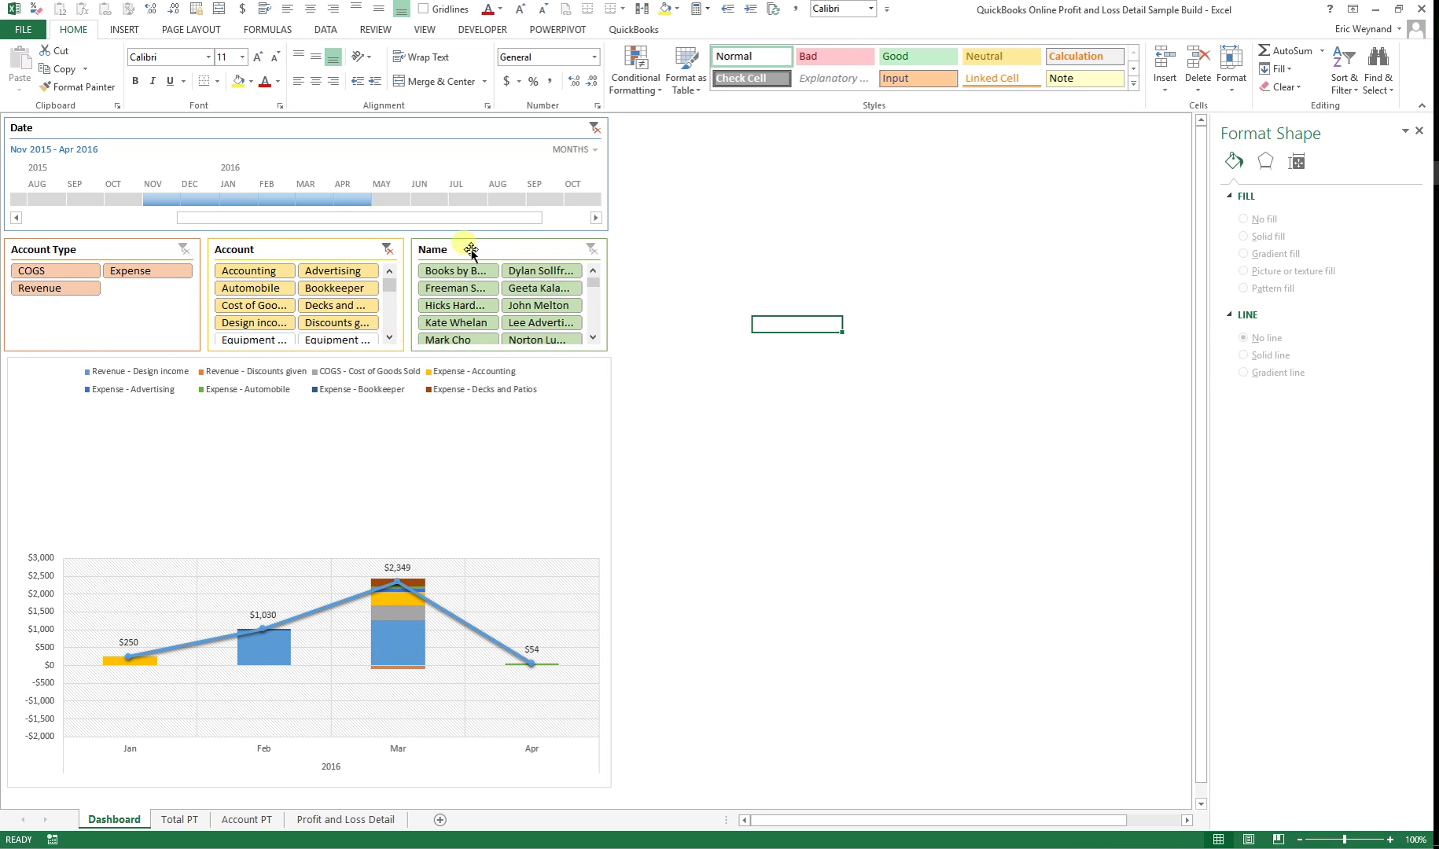
{"action": "left_click", "coordinate": [387, 249]}
{"action": "left_click", "coordinate": [595, 128]}
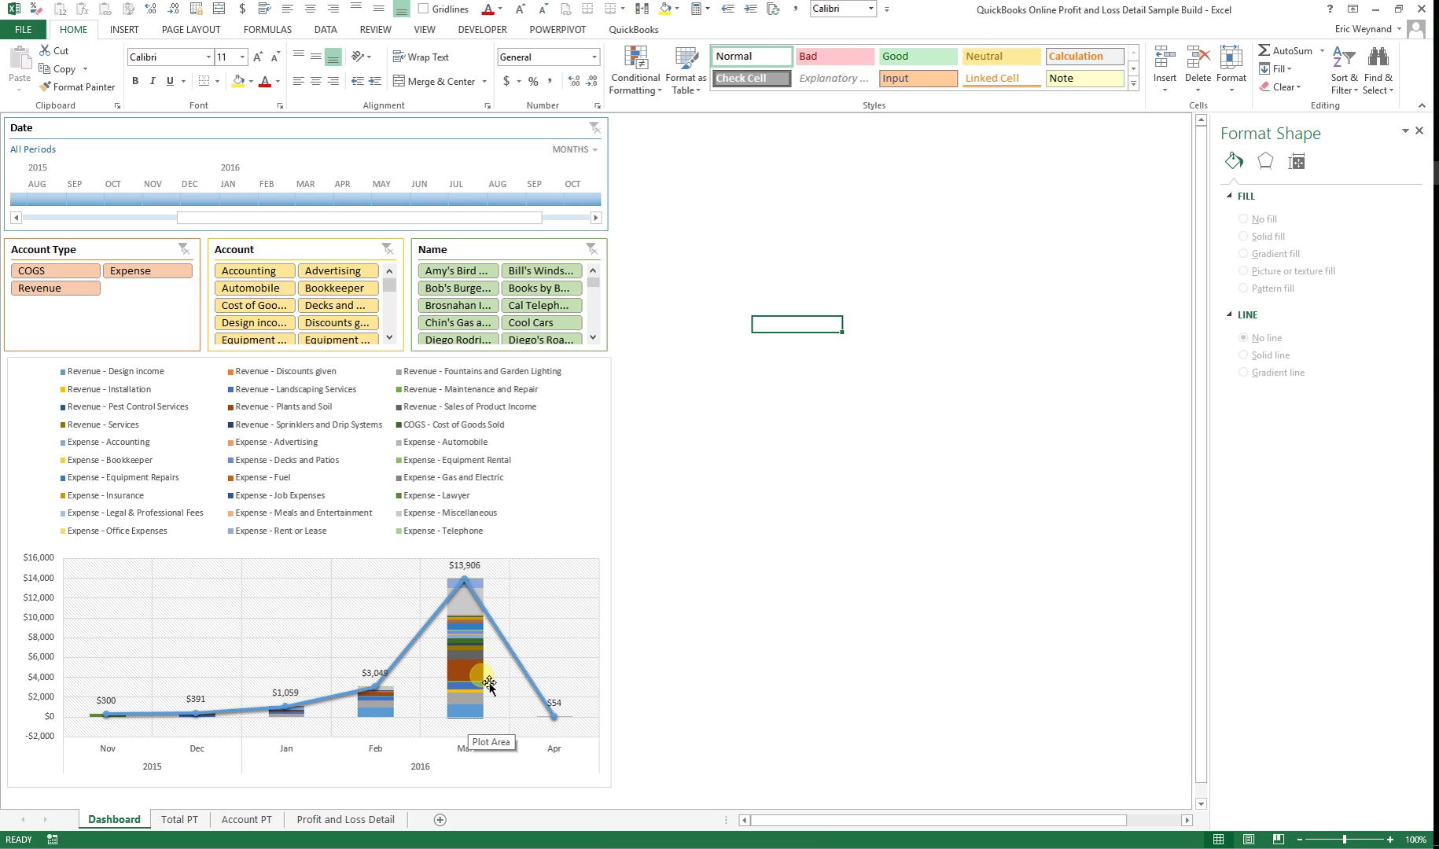
{"action": "left_click", "coordinate": [190, 198]}
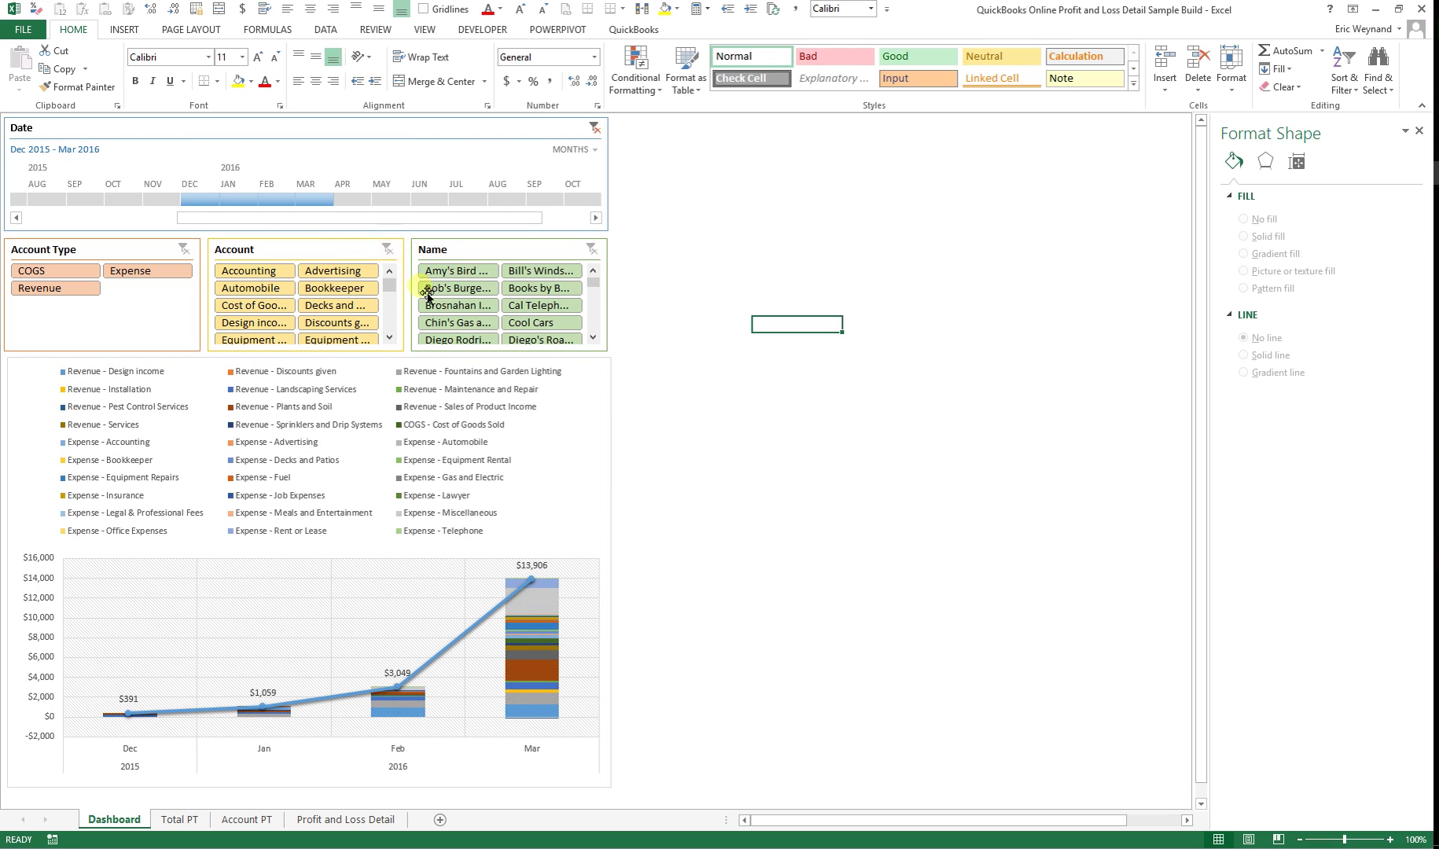
{"action": "left_click", "coordinate": [595, 128]}
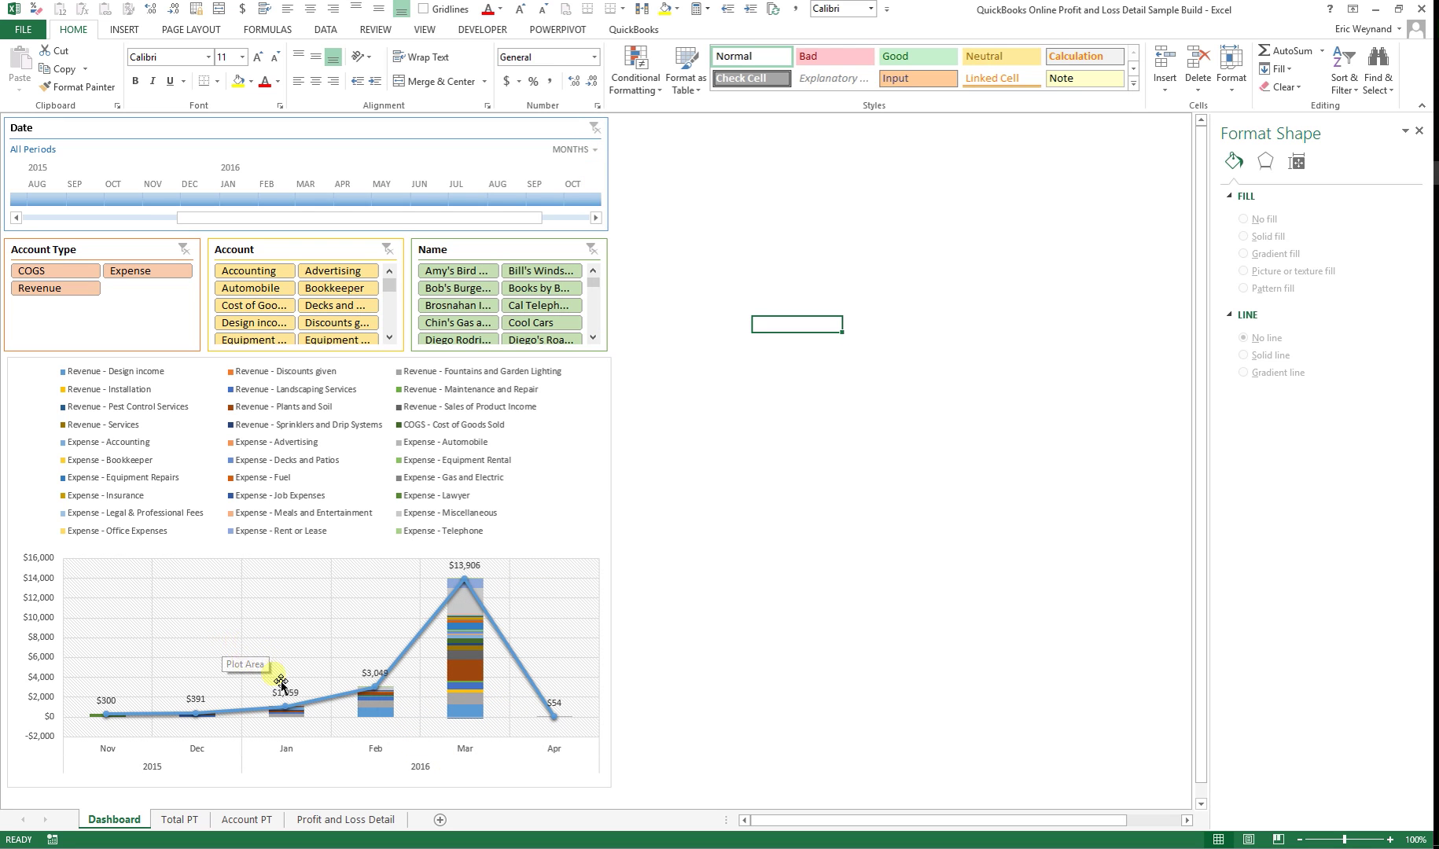
Copy the Profit and Loss Detail sheet into a new workbook
{"action": "left_click", "coordinate": [338, 819]}
{"action": "right_click", "coordinate": [337, 818]}
{"action": "key", "text": "m"}
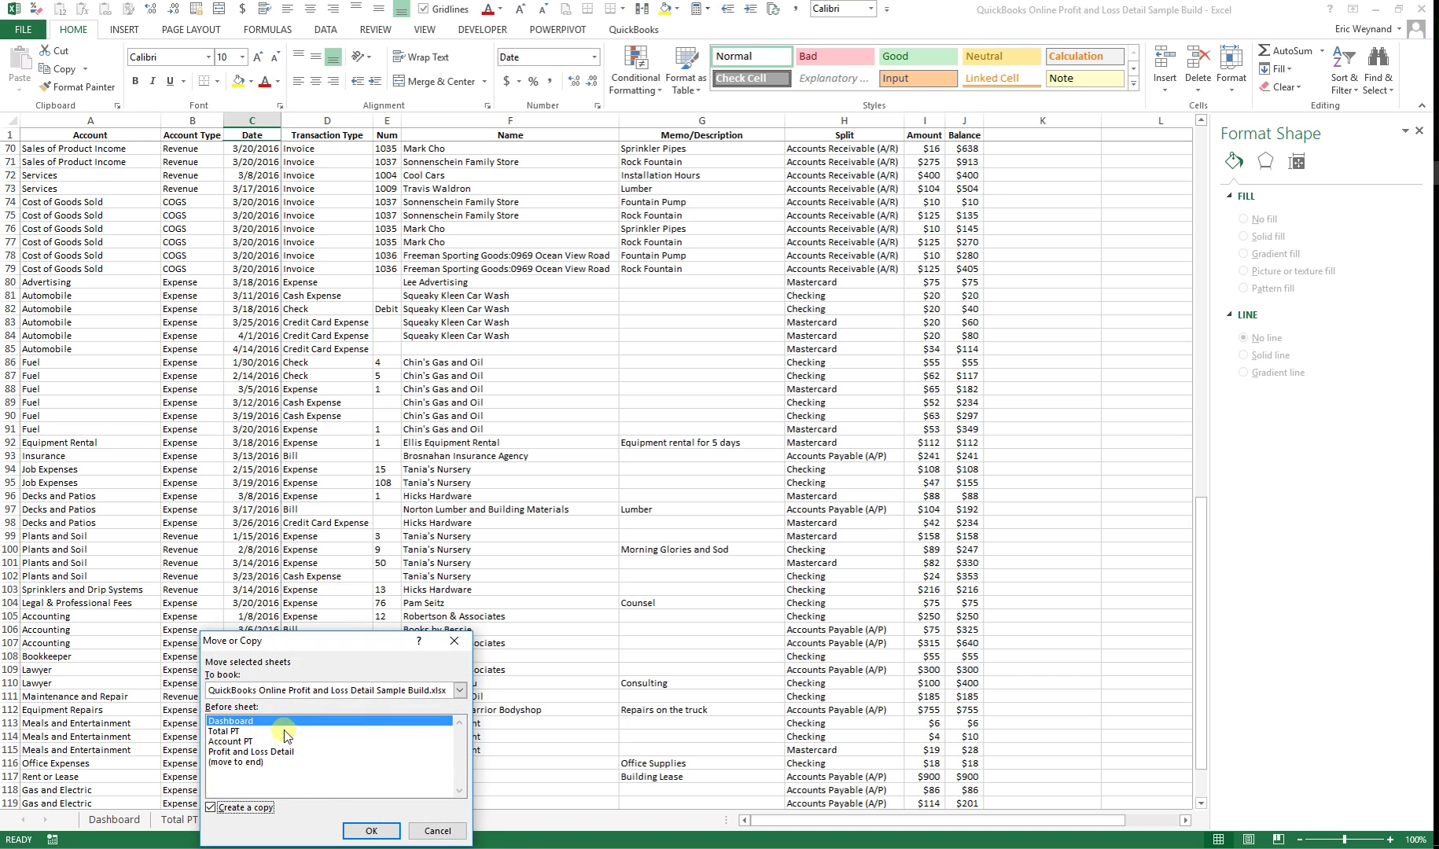
{"action": "left_click", "coordinate": [301, 691]}
{"action": "left_click", "coordinate": [303, 708]}
{"action": "left_click", "coordinate": [371, 830]}
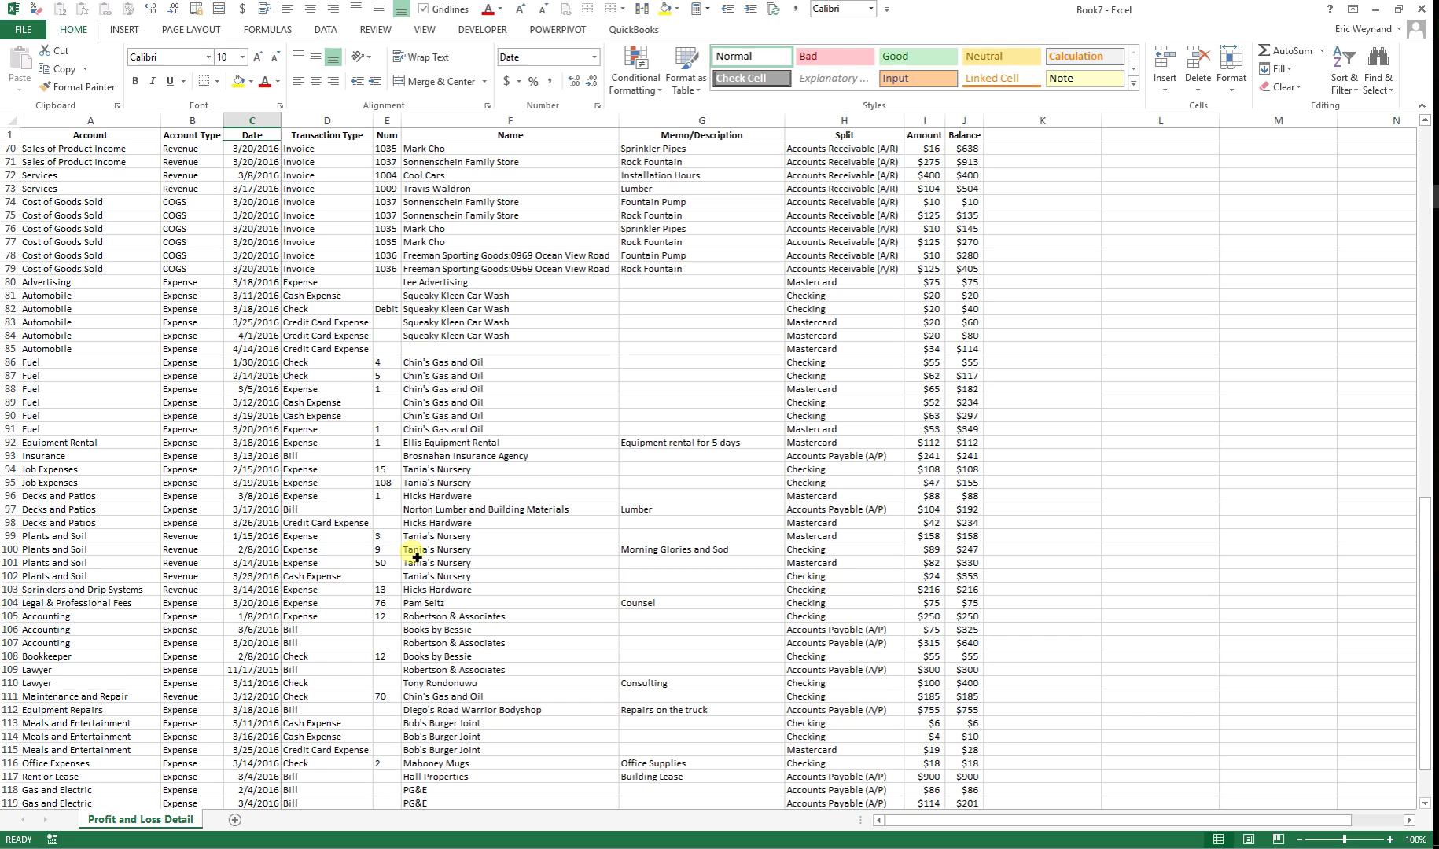
Insert a PivotTable from the transaction data on a new sheet
{"action": "left_click", "coordinate": [312, 163]}
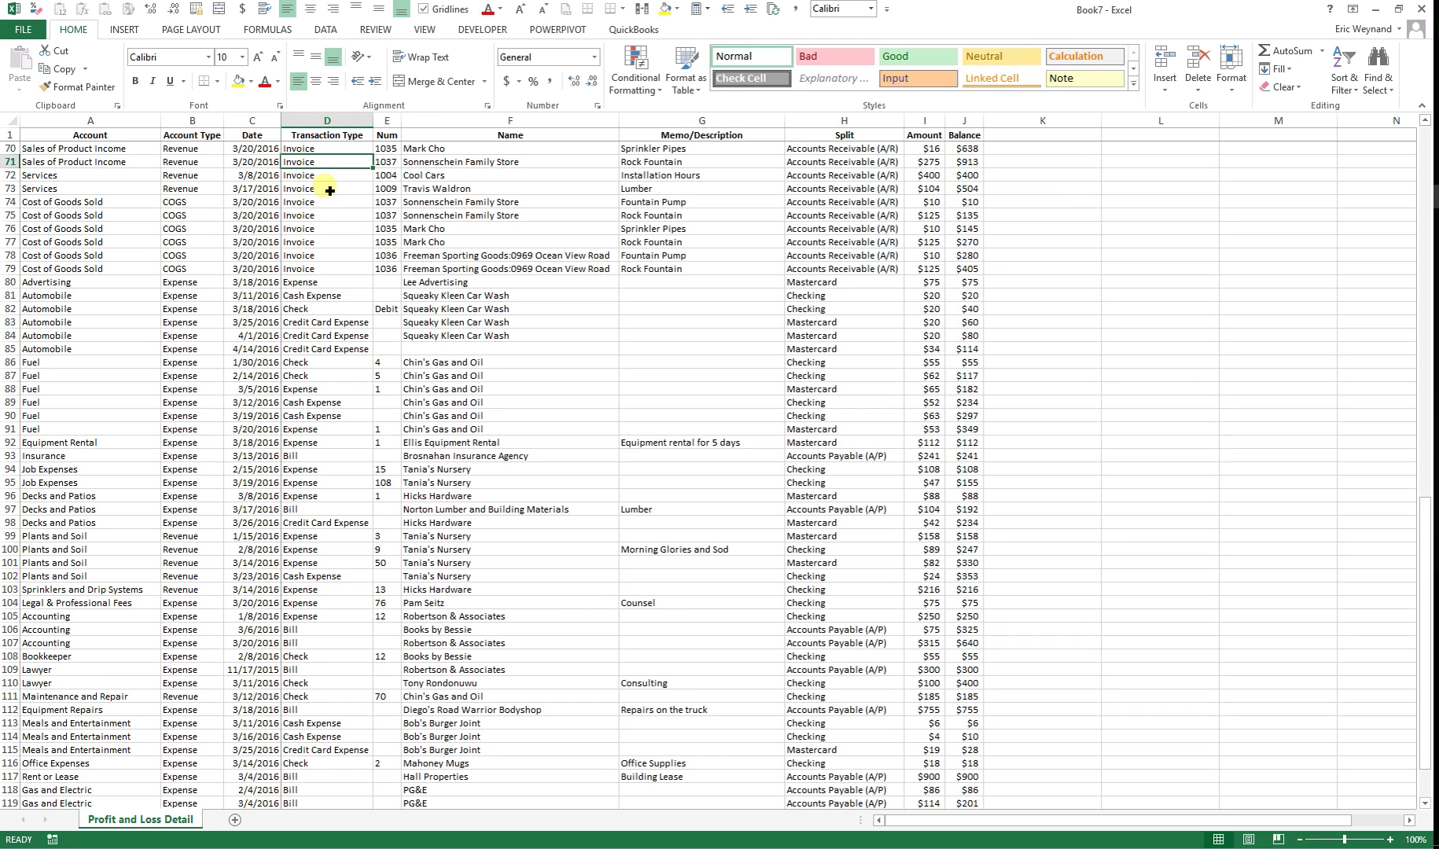
{"action": "key", "text": "alt+n"}
{"action": "key", "text": "v"}
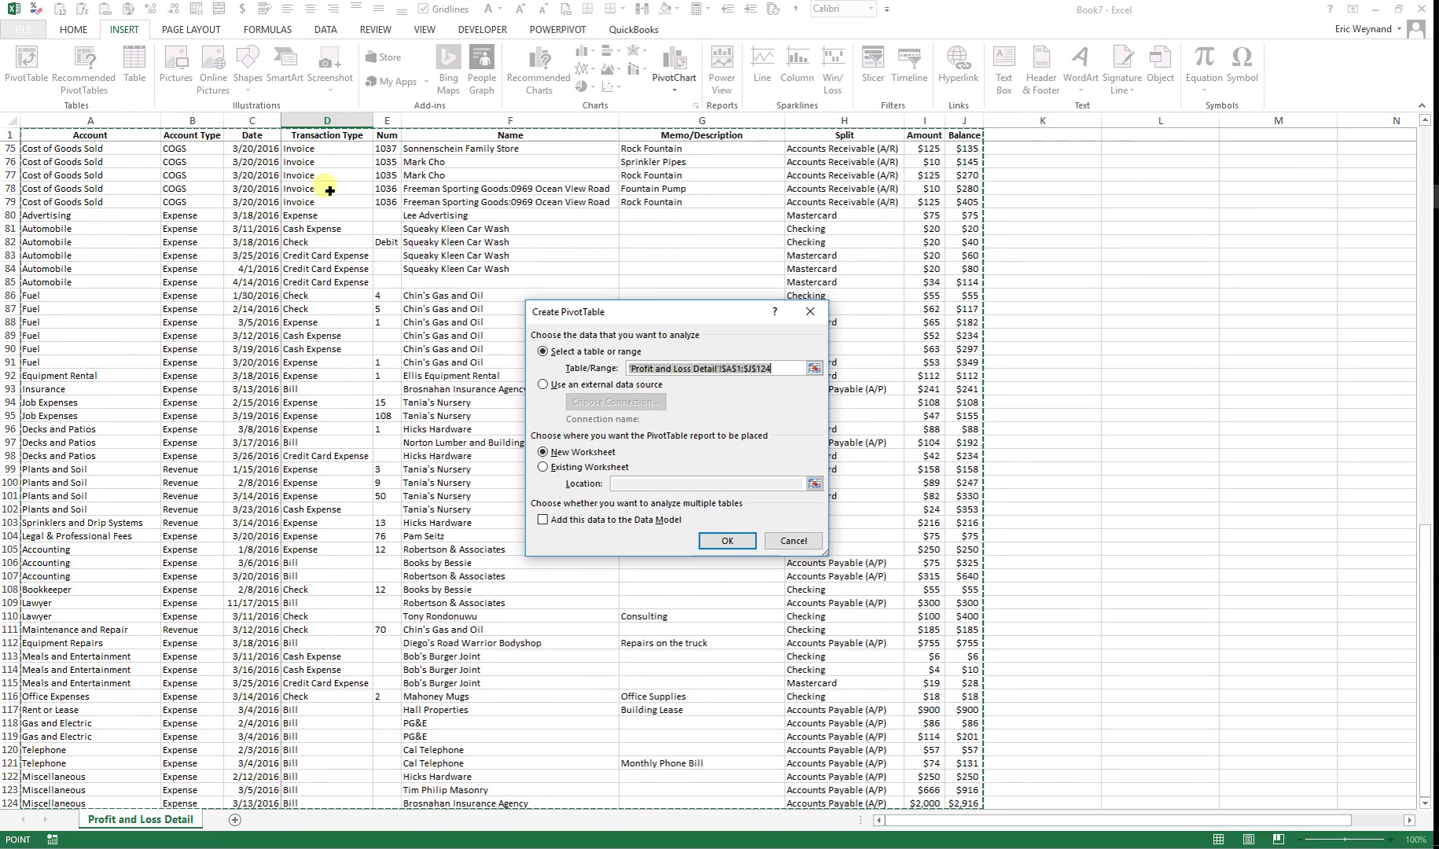
{"action": "key", "text": "Return"}
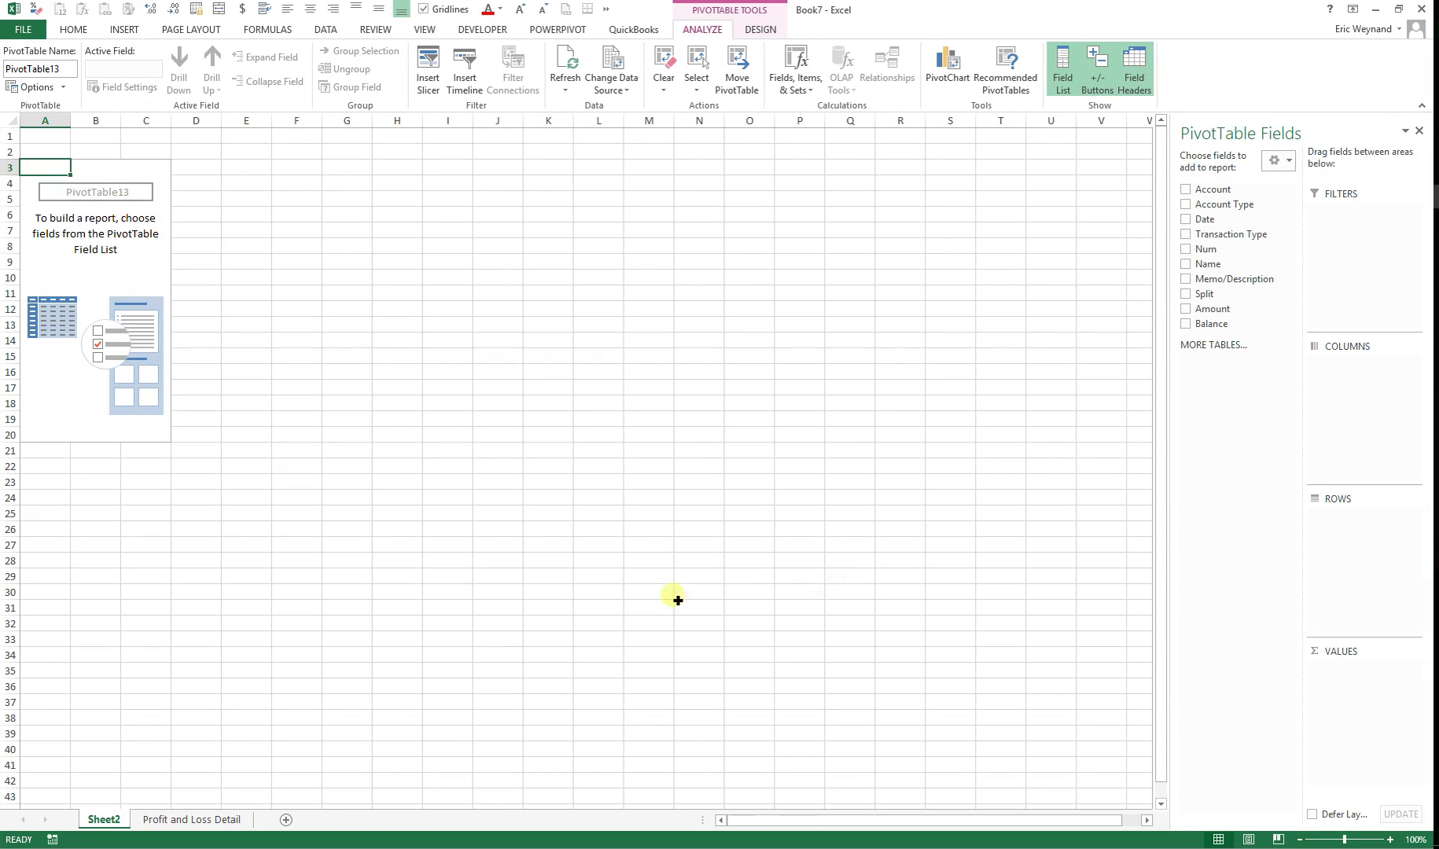
Lay out the pivot with Date in Columns, Account Type and Account in Rows, and Sum of Amount
{"action": "left_click_drag", "start_coordinate": [1242, 222], "coordinate": [1342, 393]}
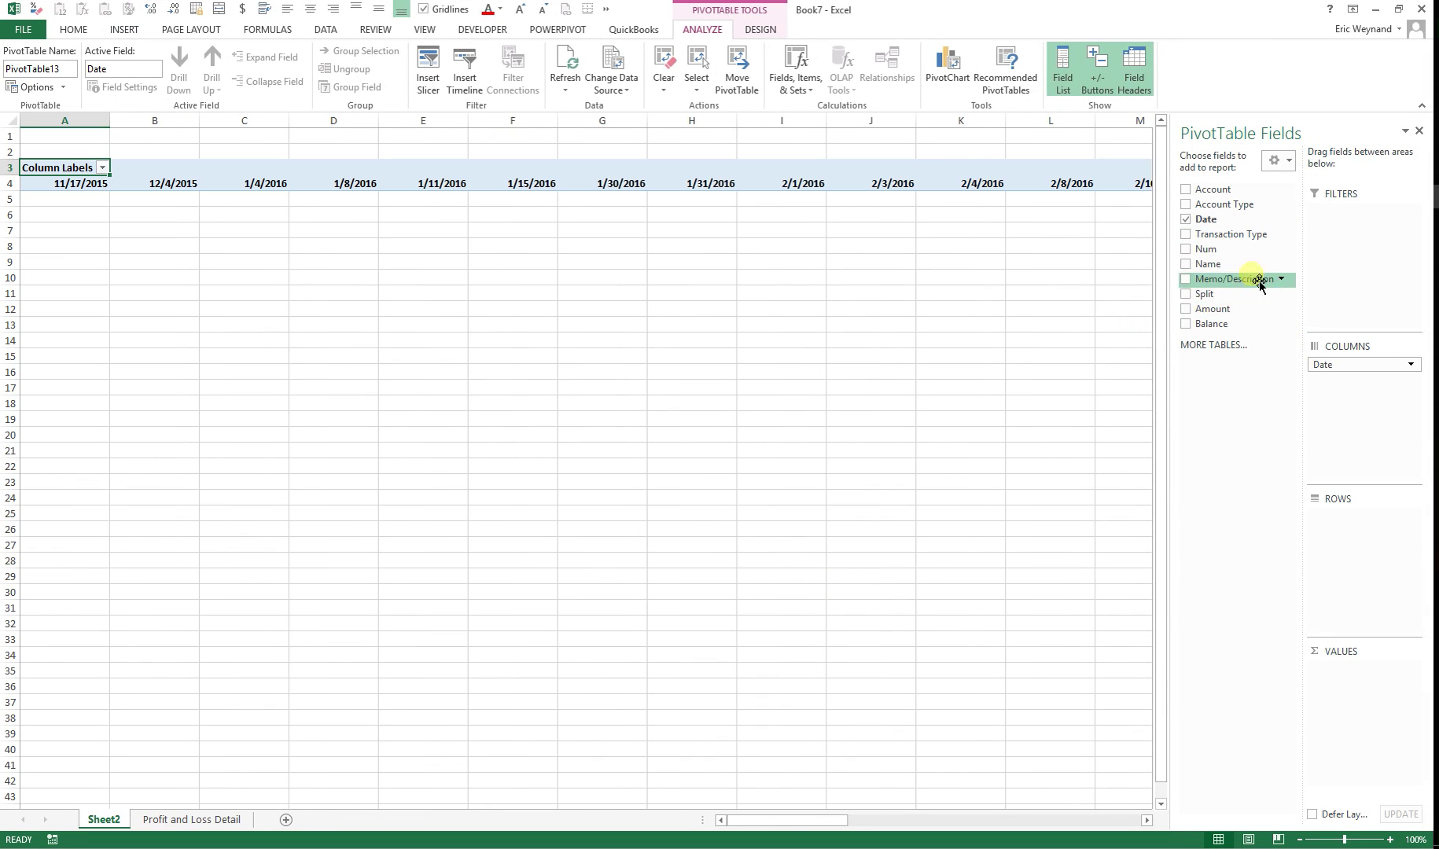
{"action": "left_click_drag", "start_coordinate": [1251, 212], "coordinate": [1368, 542]}
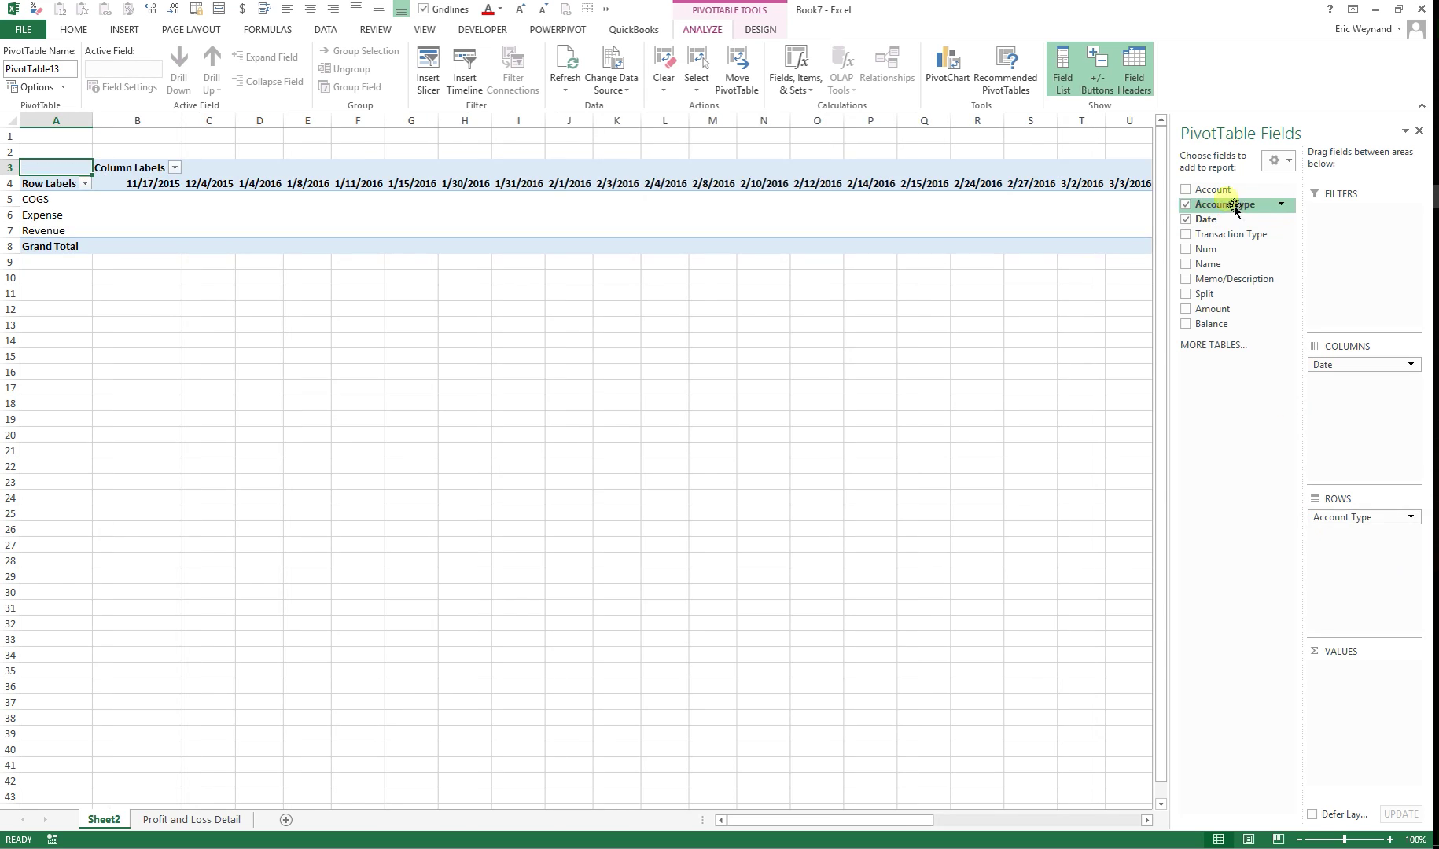
{"action": "left_click_drag", "start_coordinate": [1219, 189], "coordinate": [1368, 550]}
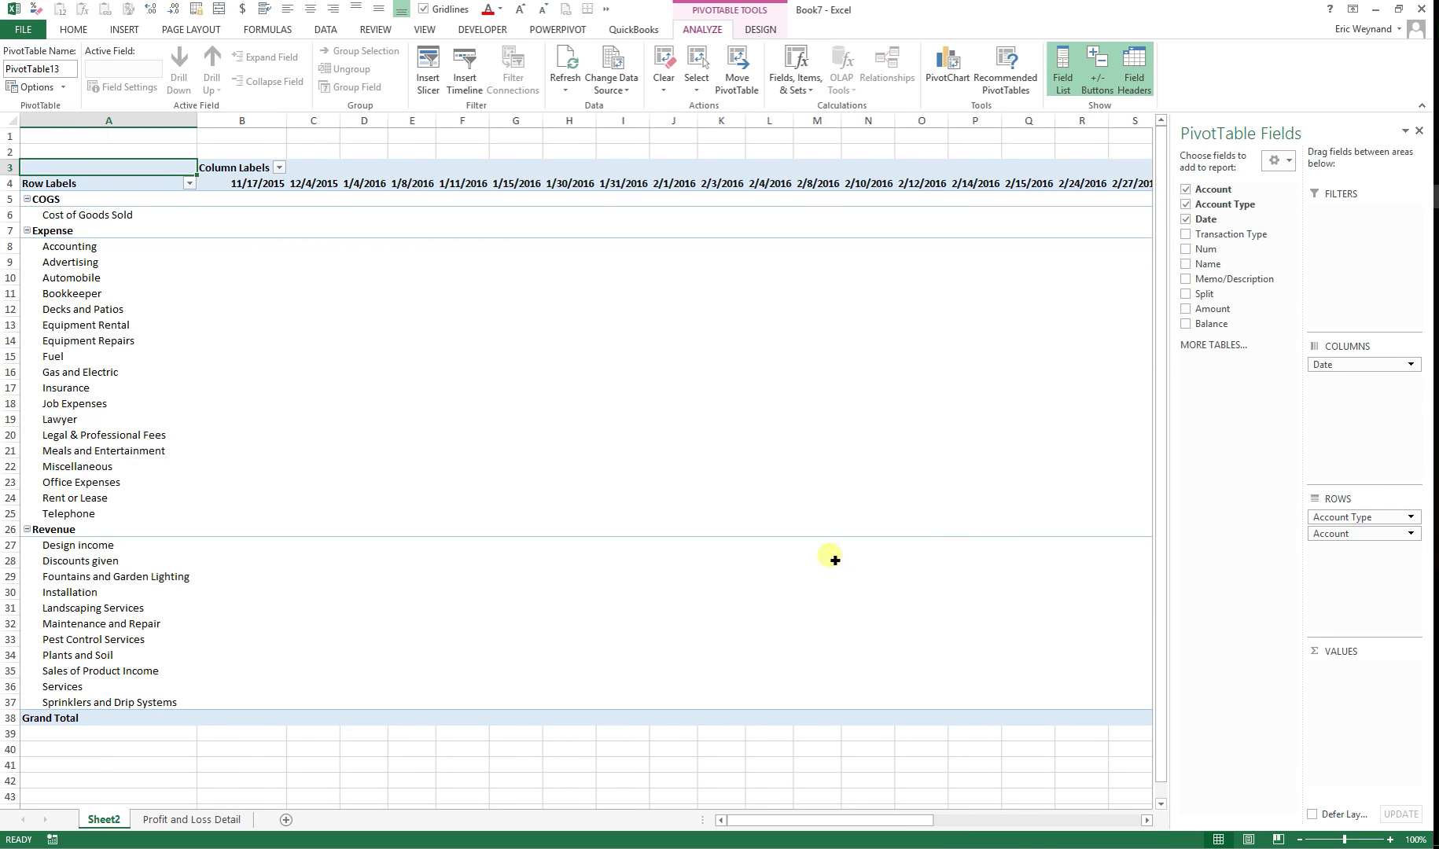
{"action": "left_click_drag", "start_coordinate": [1212, 308], "coordinate": [1368, 741]}
Format the pivot values as currency with 0 decimals and move the Revenue group to the top
{"action": "right_click", "coordinate": [289, 423]}
{"action": "left_click", "coordinate": [334, 467]}
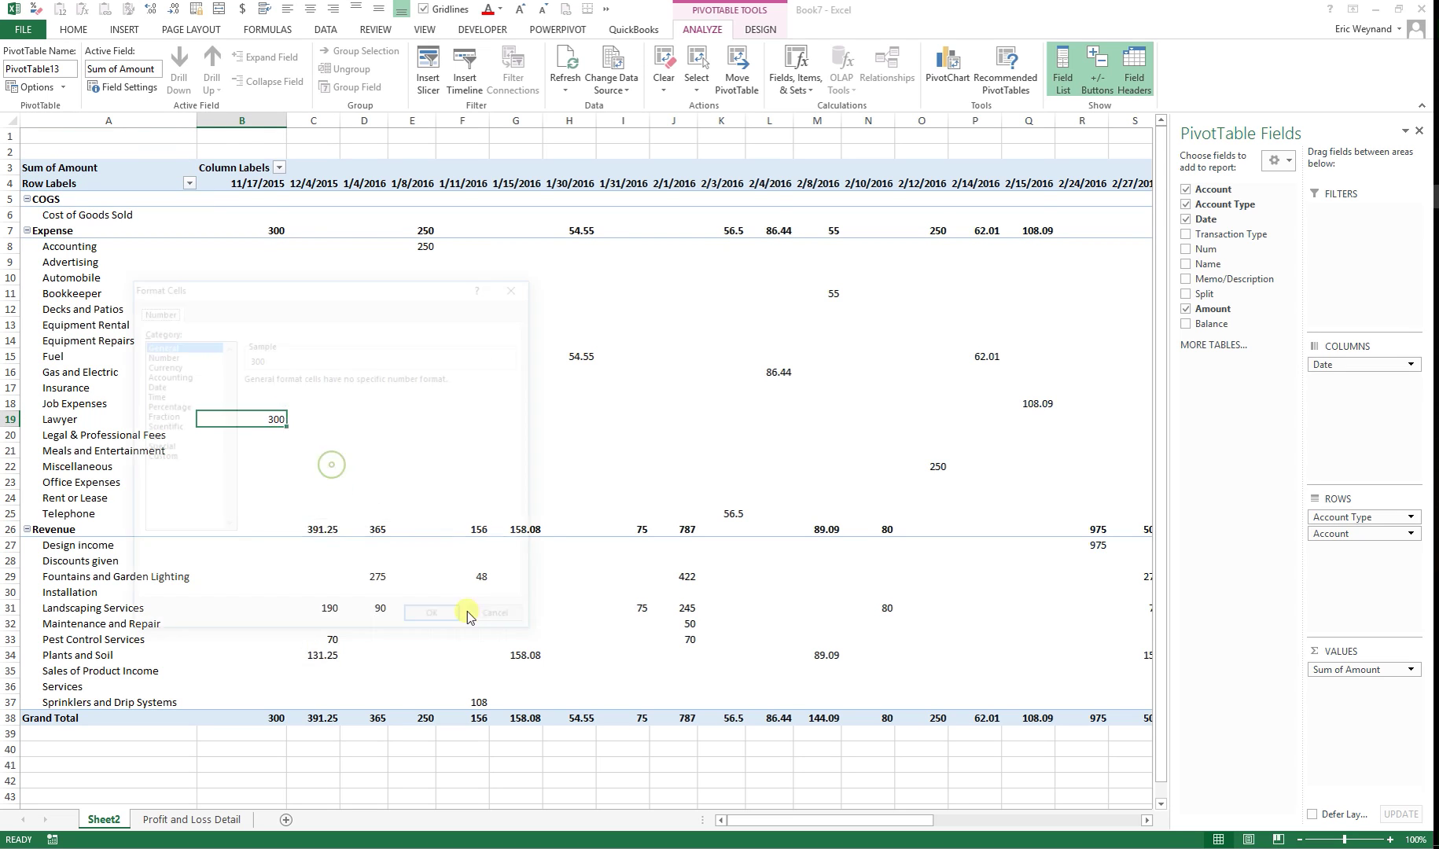
{"action": "left_click", "coordinate": [160, 365]}
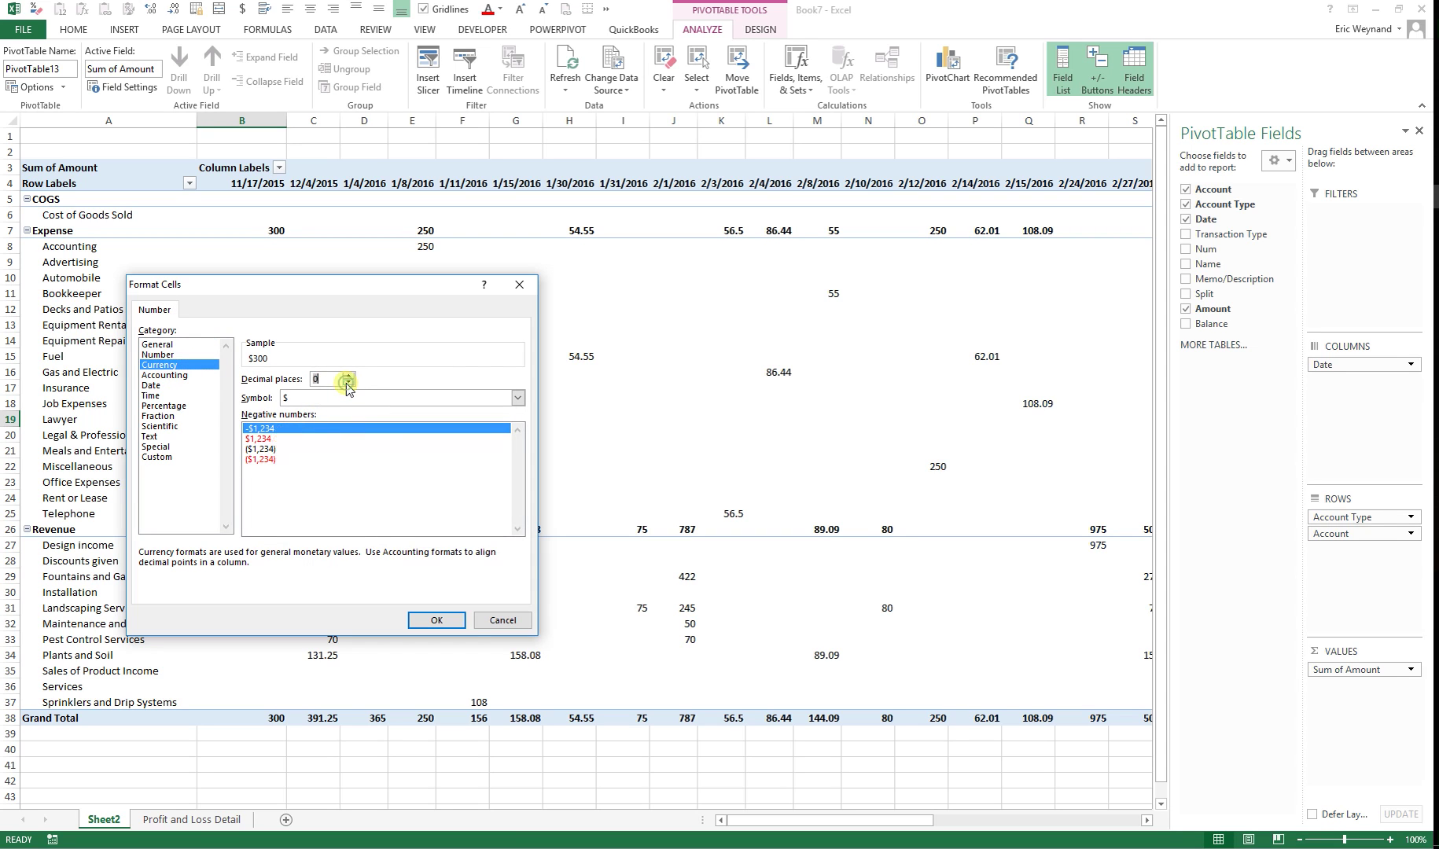
{"action": "left_click", "coordinate": [452, 621]}
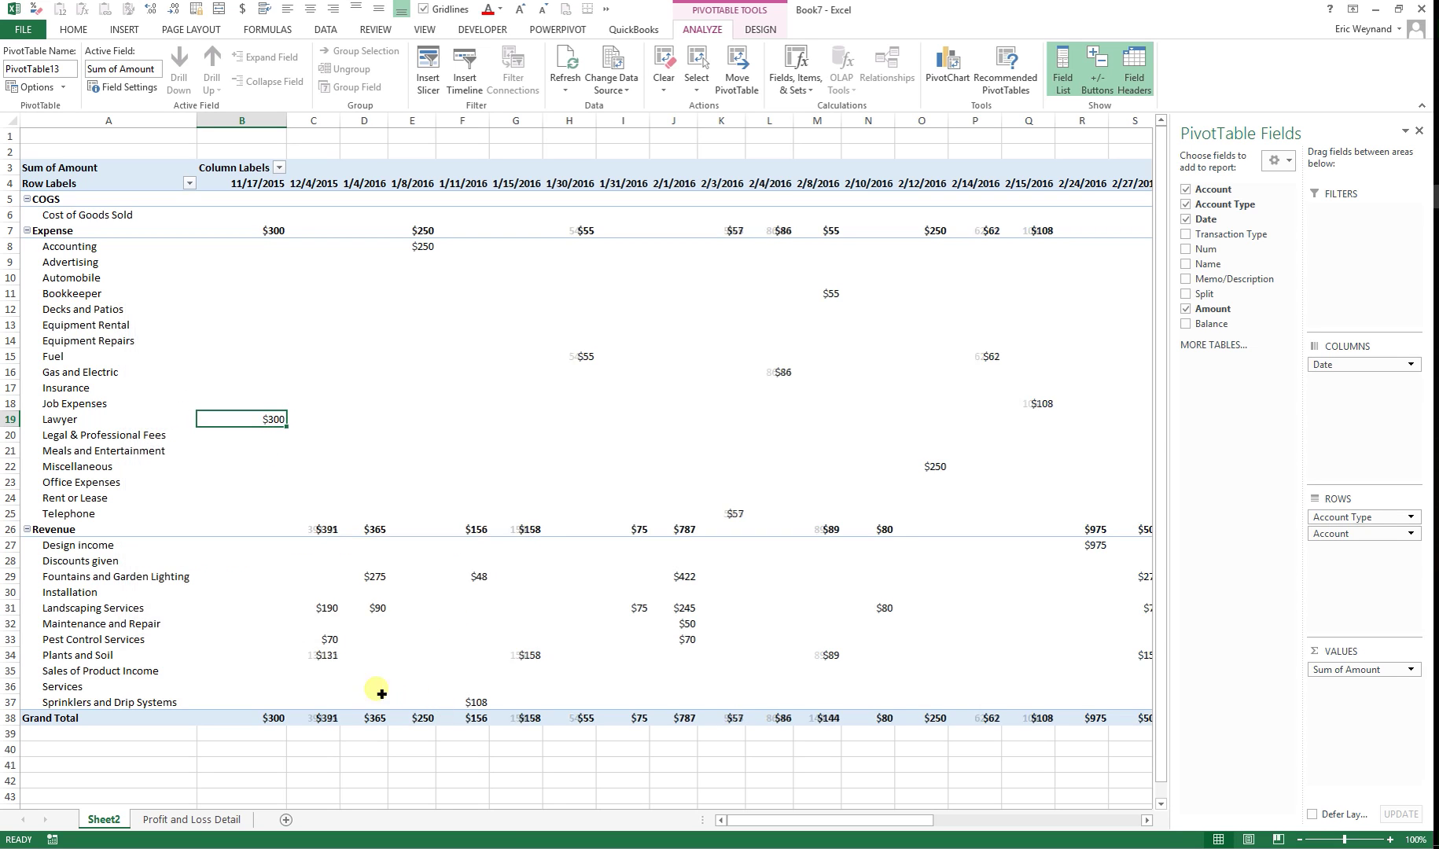
{"action": "left_click", "coordinate": [120, 530]}
{"action": "left_click_drag", "start_coordinate": [123, 531], "coordinate": [182, 196]}
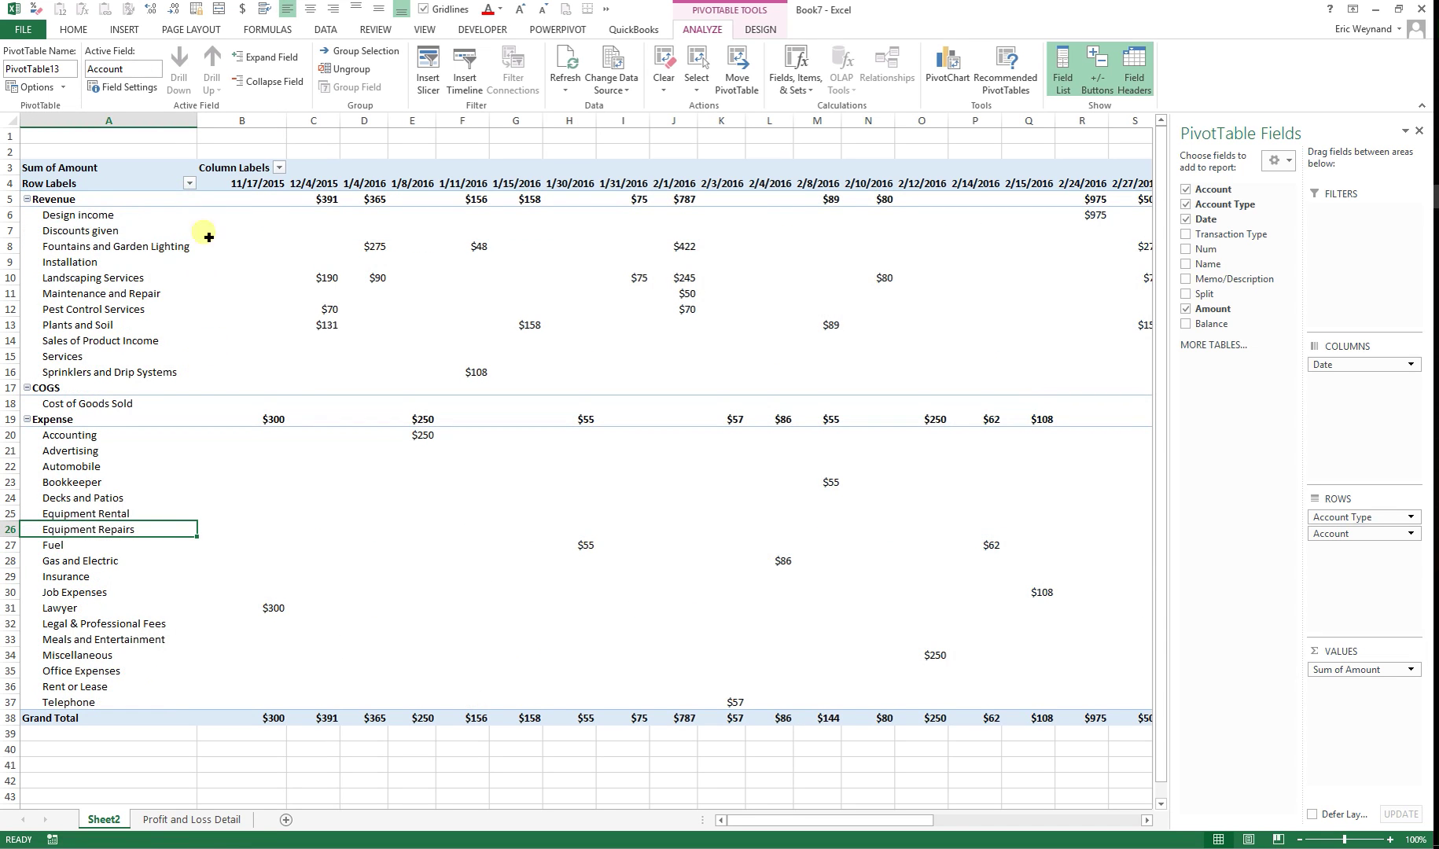
Group the date columns by Years and Months
{"action": "right_click", "coordinate": [260, 185]}
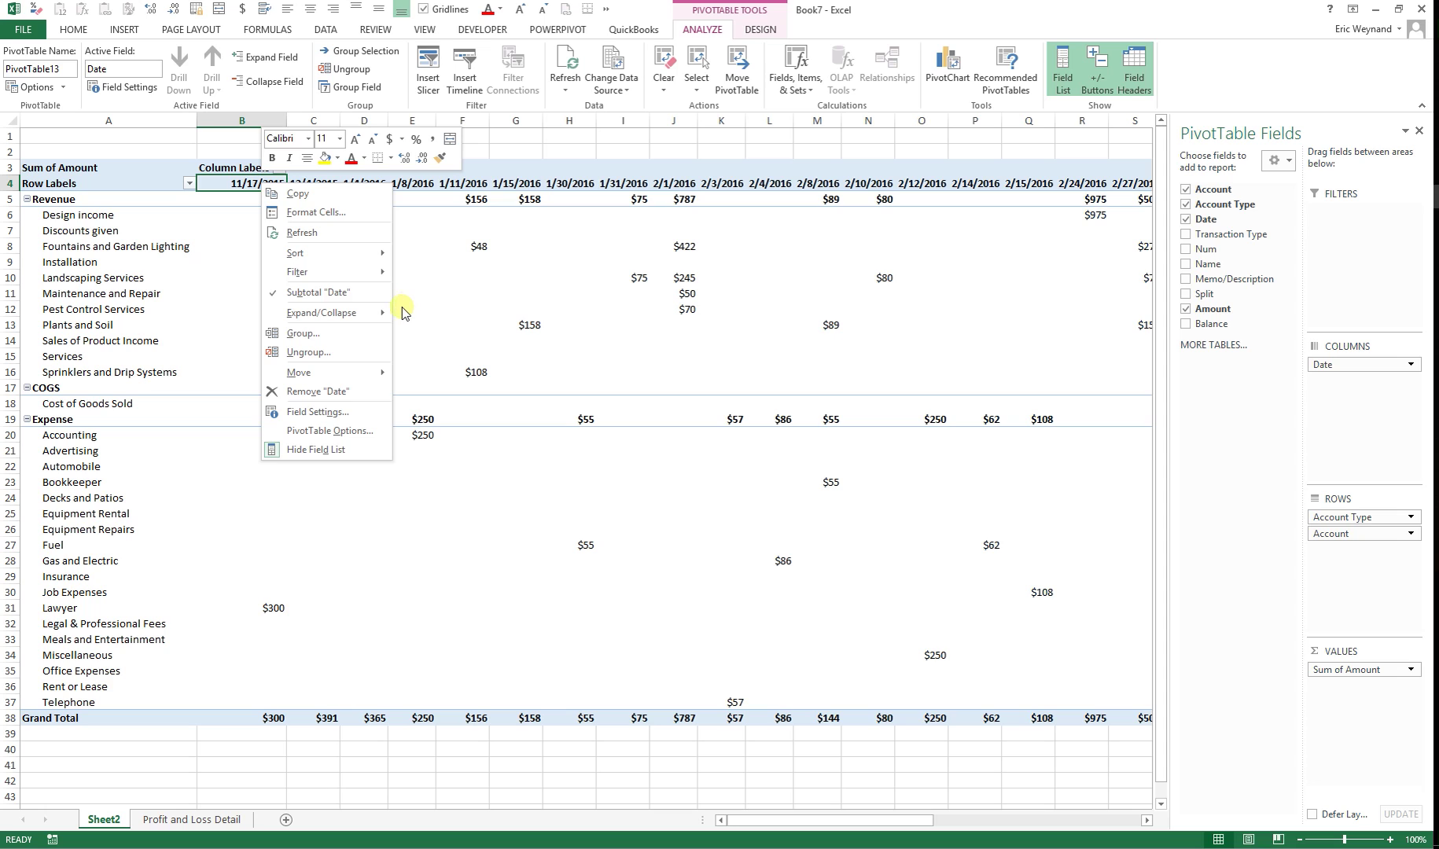
{"action": "left_click", "coordinate": [354, 333]}
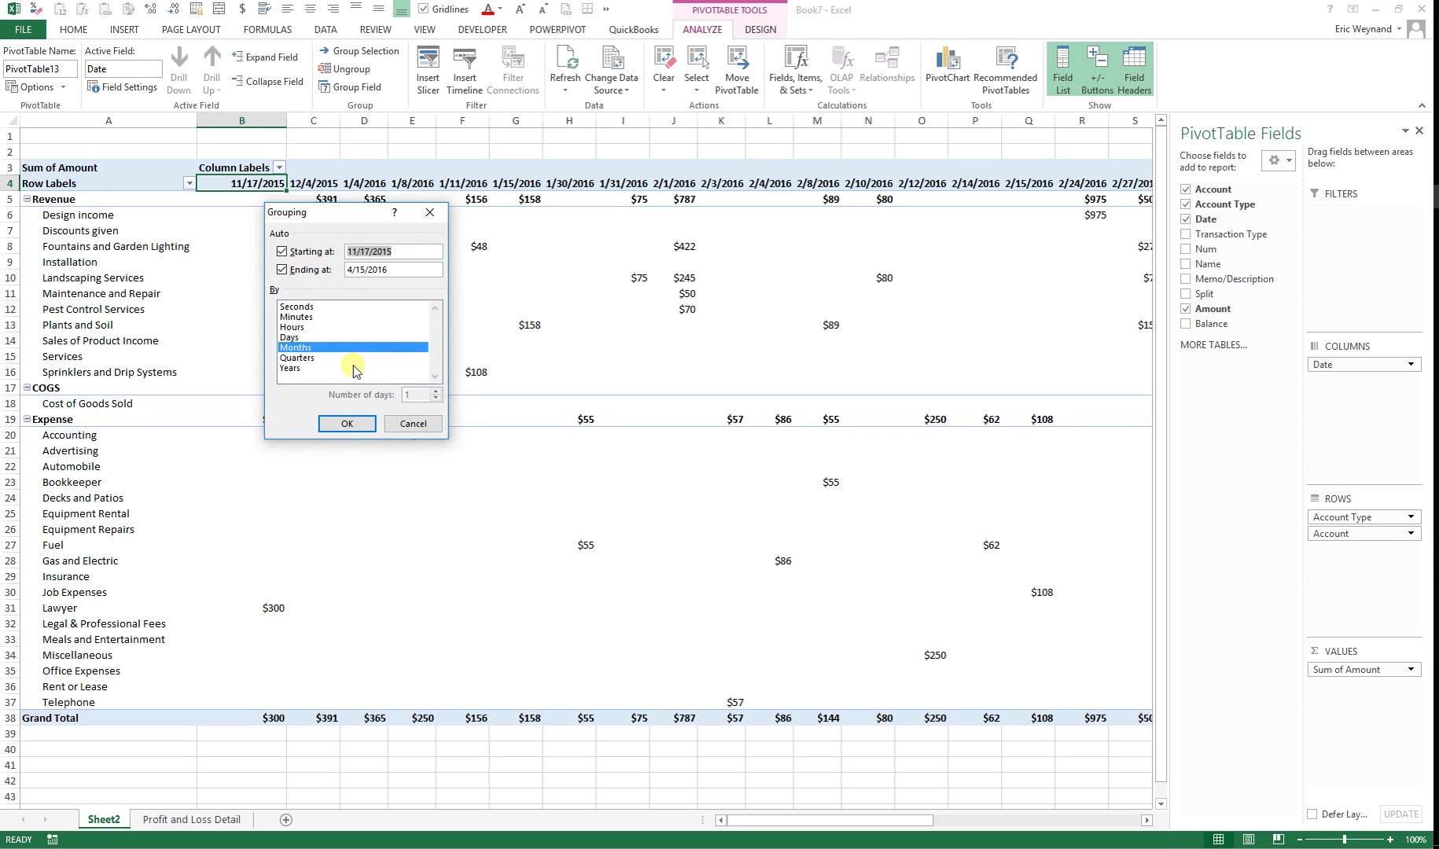
{"action": "left_click", "coordinate": [328, 358]}
{"action": "left_click", "coordinate": [326, 358]}
{"action": "left_click", "coordinate": [323, 368]}
{"action": "left_click", "coordinate": [346, 428]}
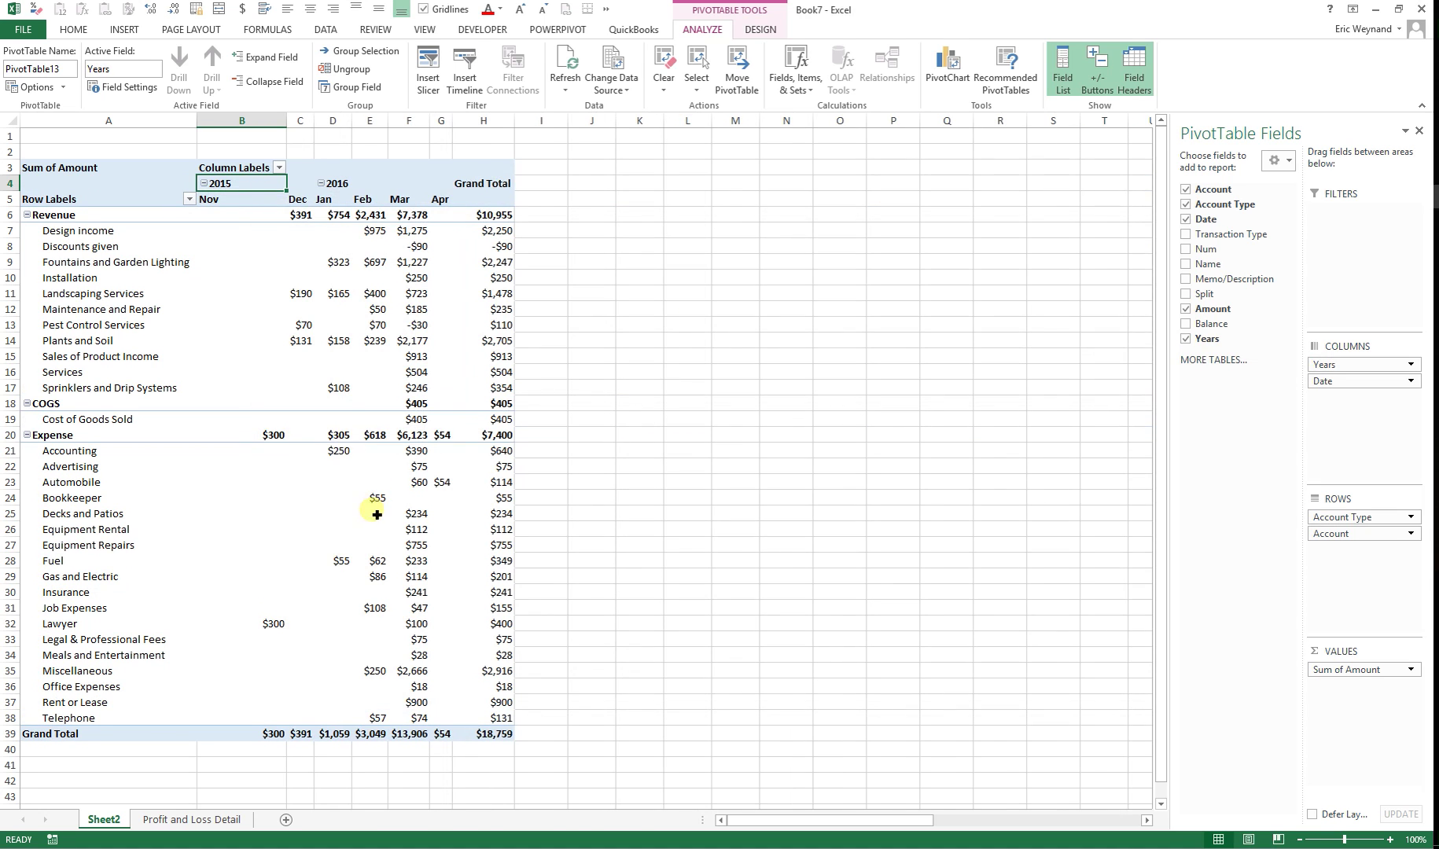
Insert a wide empty column A in front of the pivot table
{"action": "right_click", "coordinate": [146, 120]}
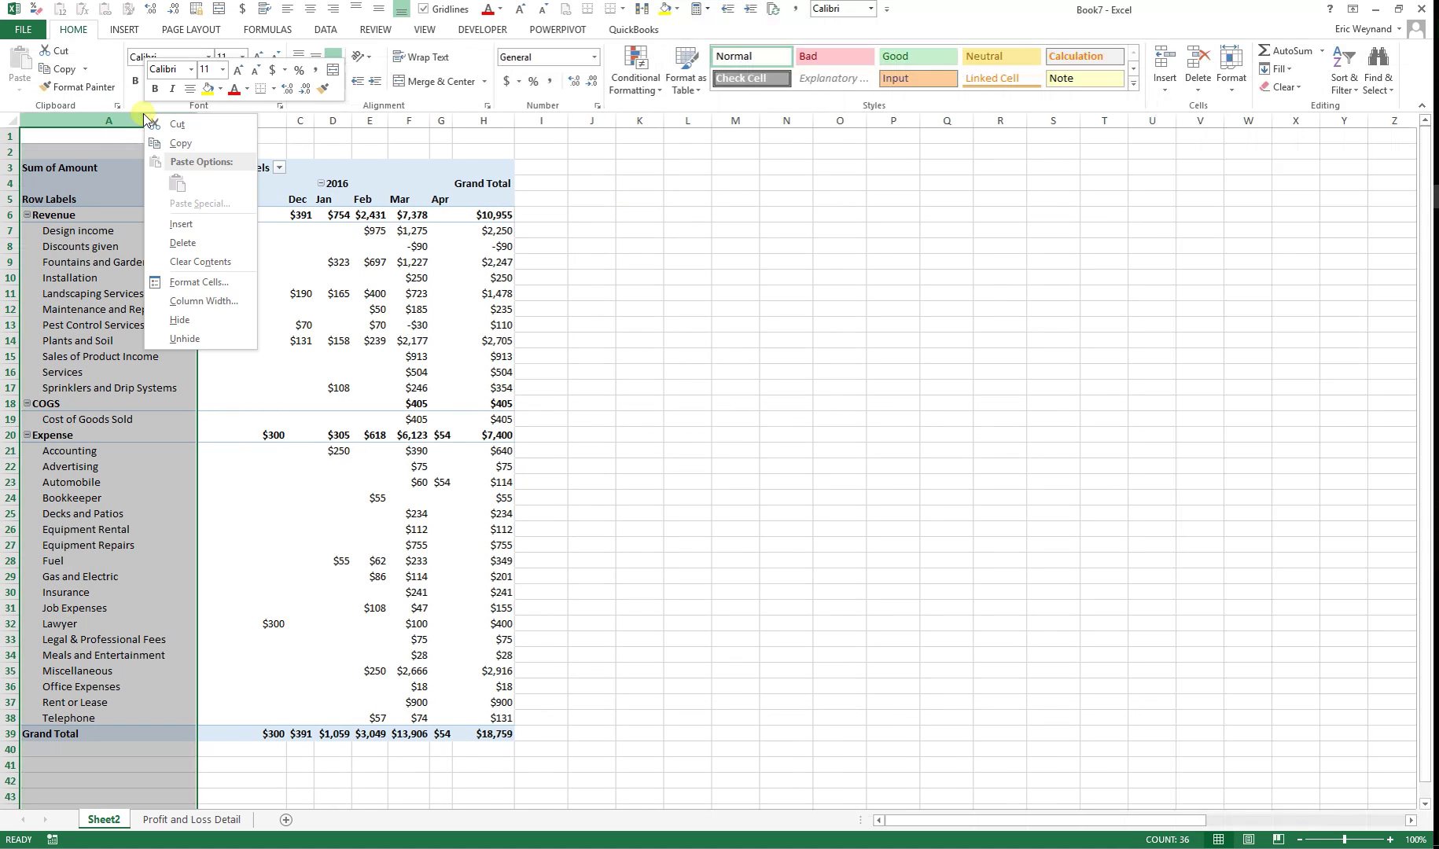
{"action": "left_click", "coordinate": [181, 224]}
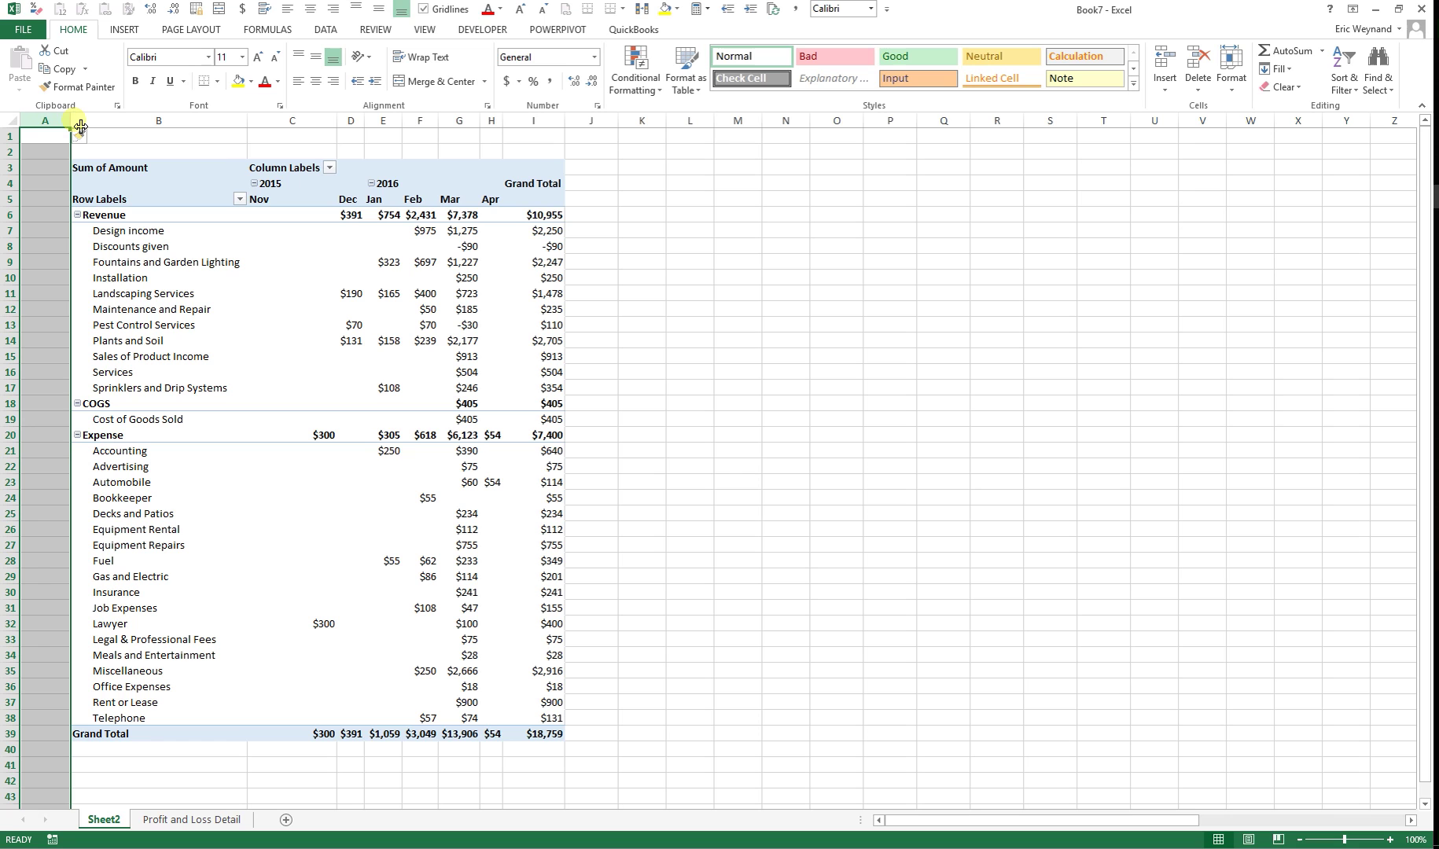
{"action": "left_click_drag", "start_coordinate": [75, 126], "coordinate": [627, 191]}
Add a Date timeline to the pivot table
{"action": "left_click", "coordinate": [676, 246]}
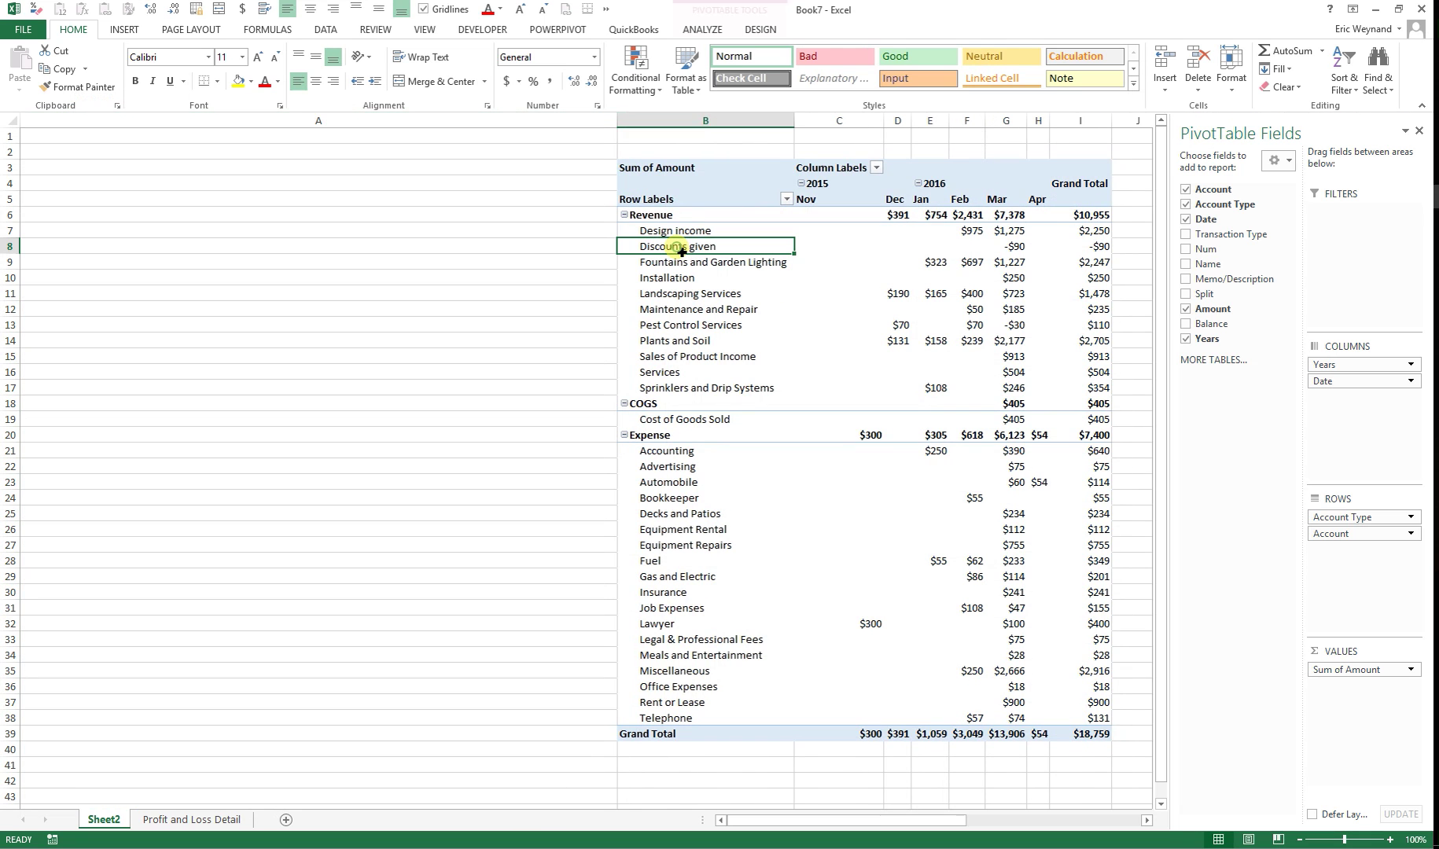
{"action": "left_click", "coordinate": [702, 29]}
{"action": "left_click", "coordinate": [790, 91]}
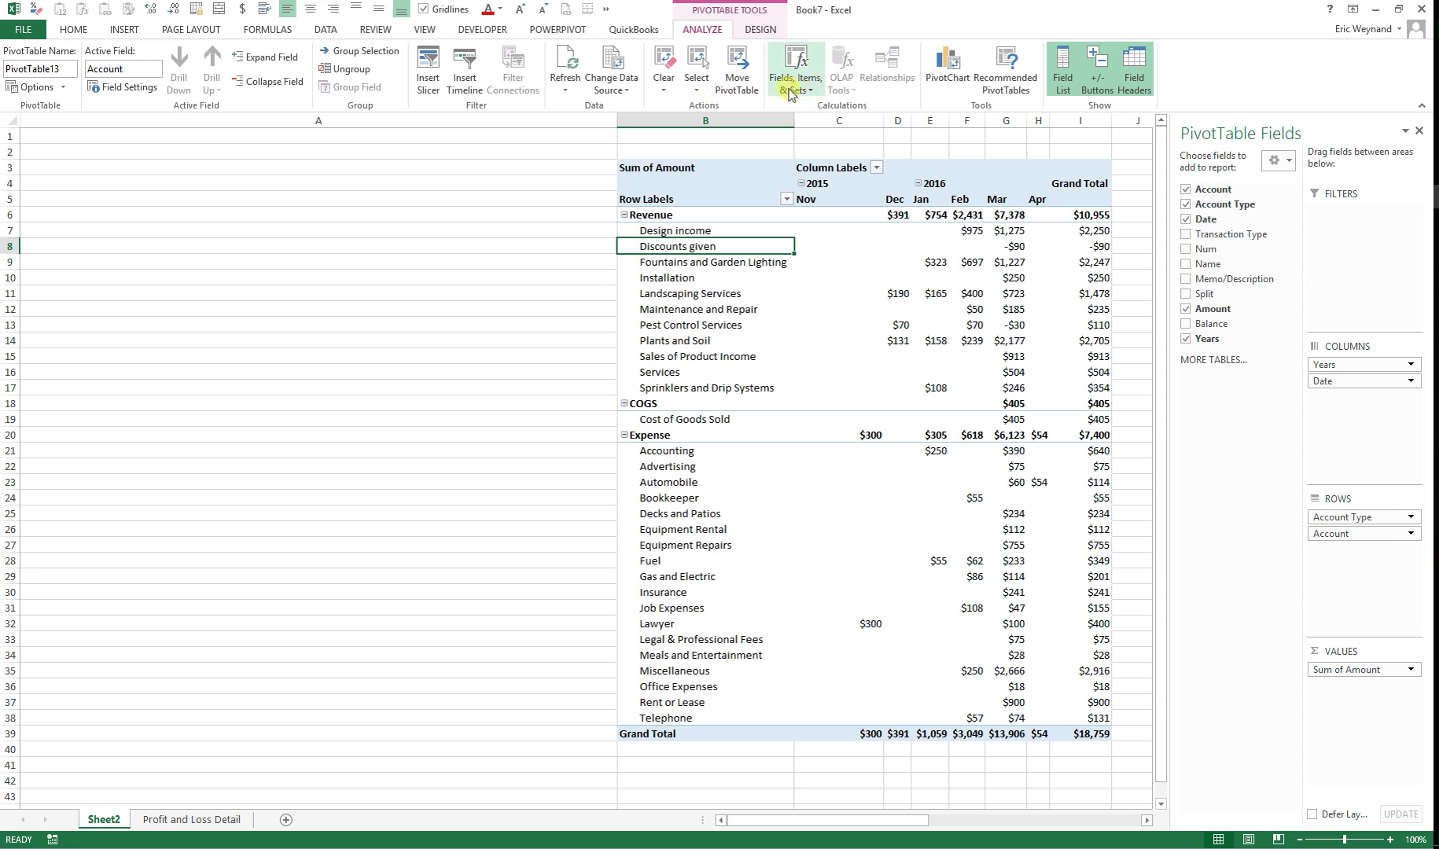
{"action": "left_click", "coordinate": [464, 67]}
{"action": "left_click", "coordinate": [504, 175]}
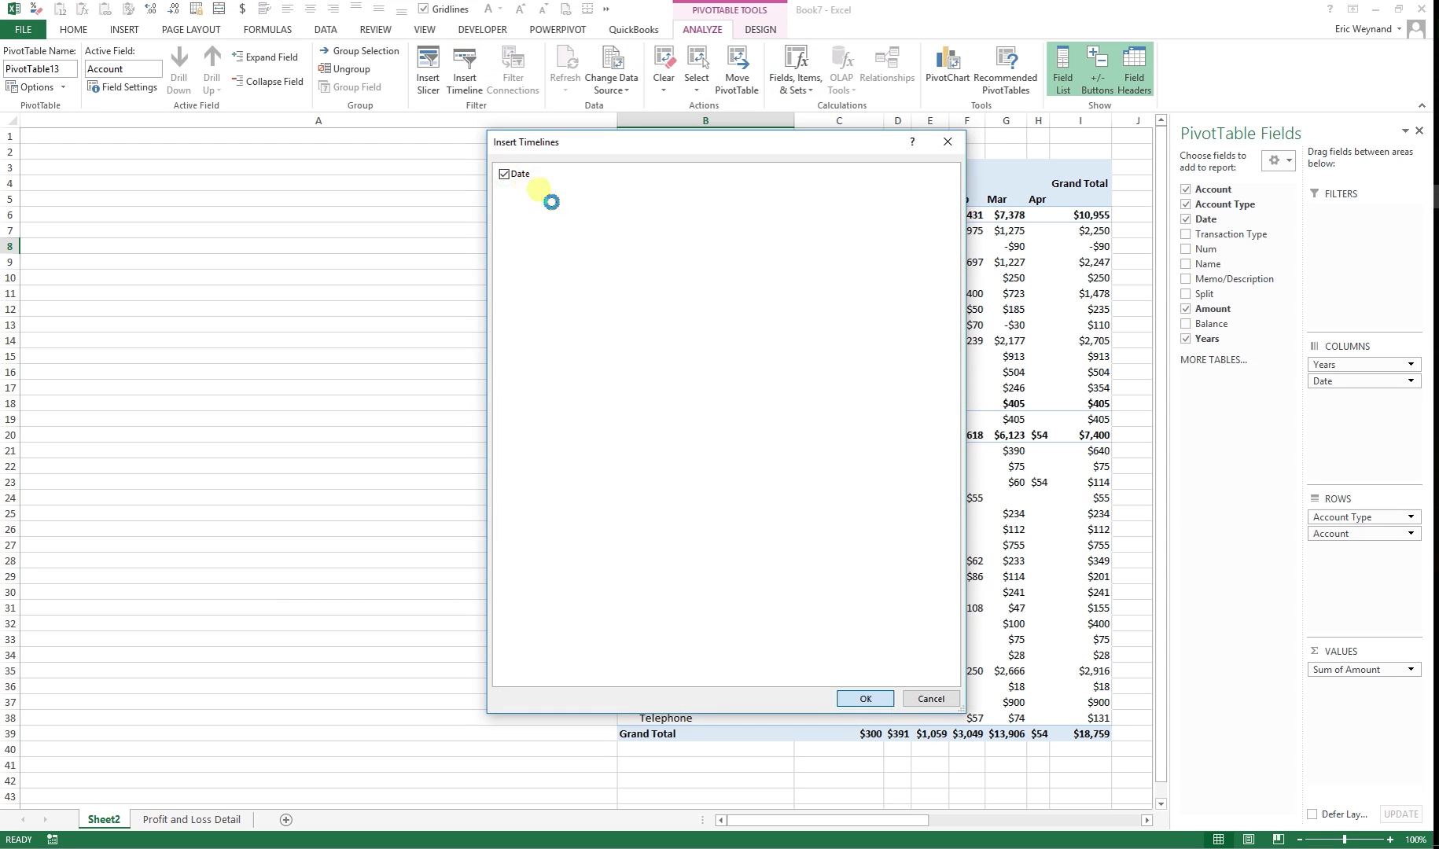
{"action": "key", "text": "Return"}
Insert slicers for the Account, Account Type and Name fields
{"action": "left_click", "coordinate": [702, 314]}
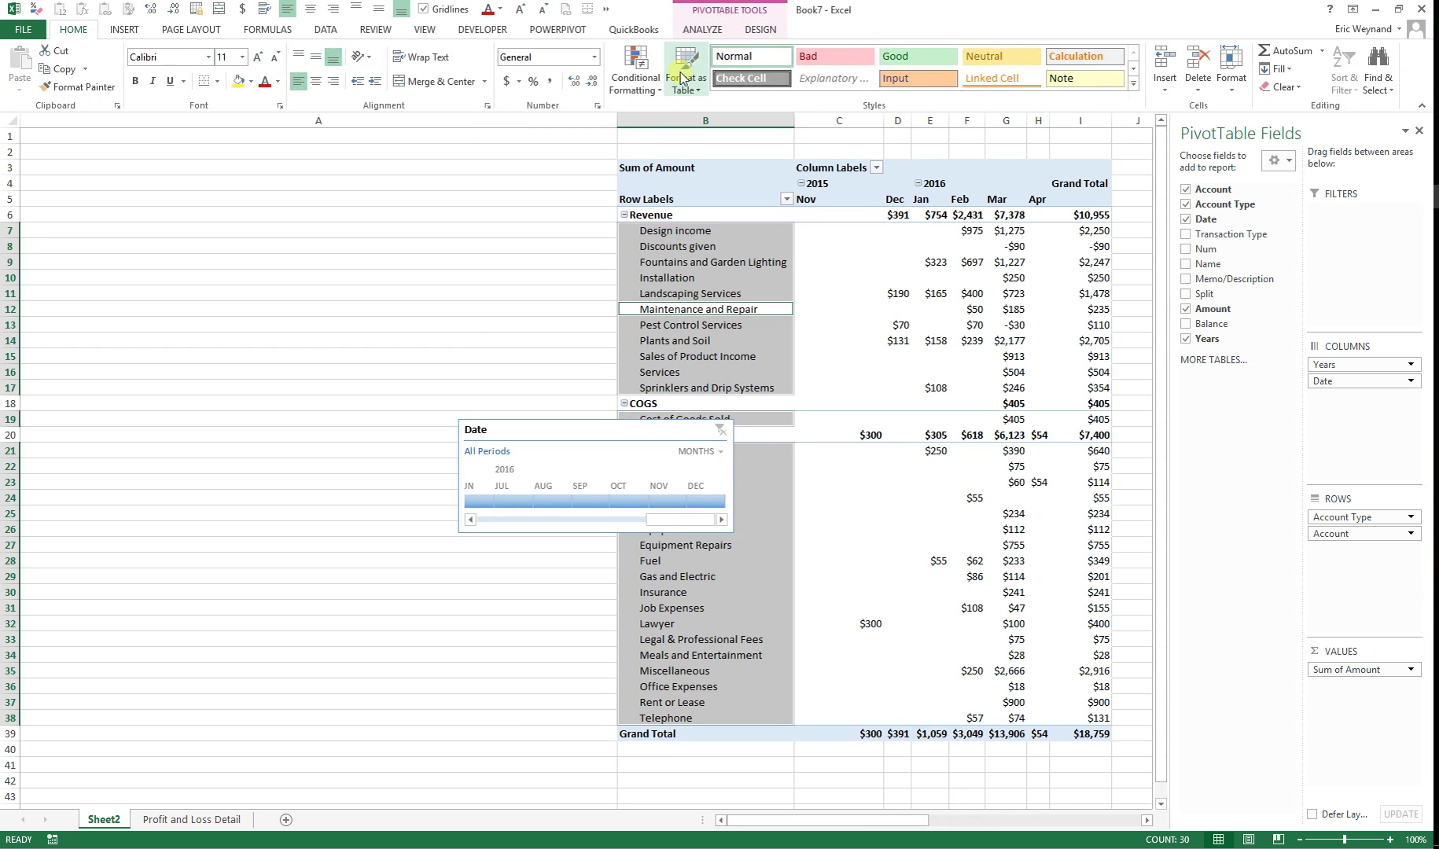
{"action": "left_click", "coordinate": [702, 29]}
{"action": "left_click", "coordinate": [428, 67]}
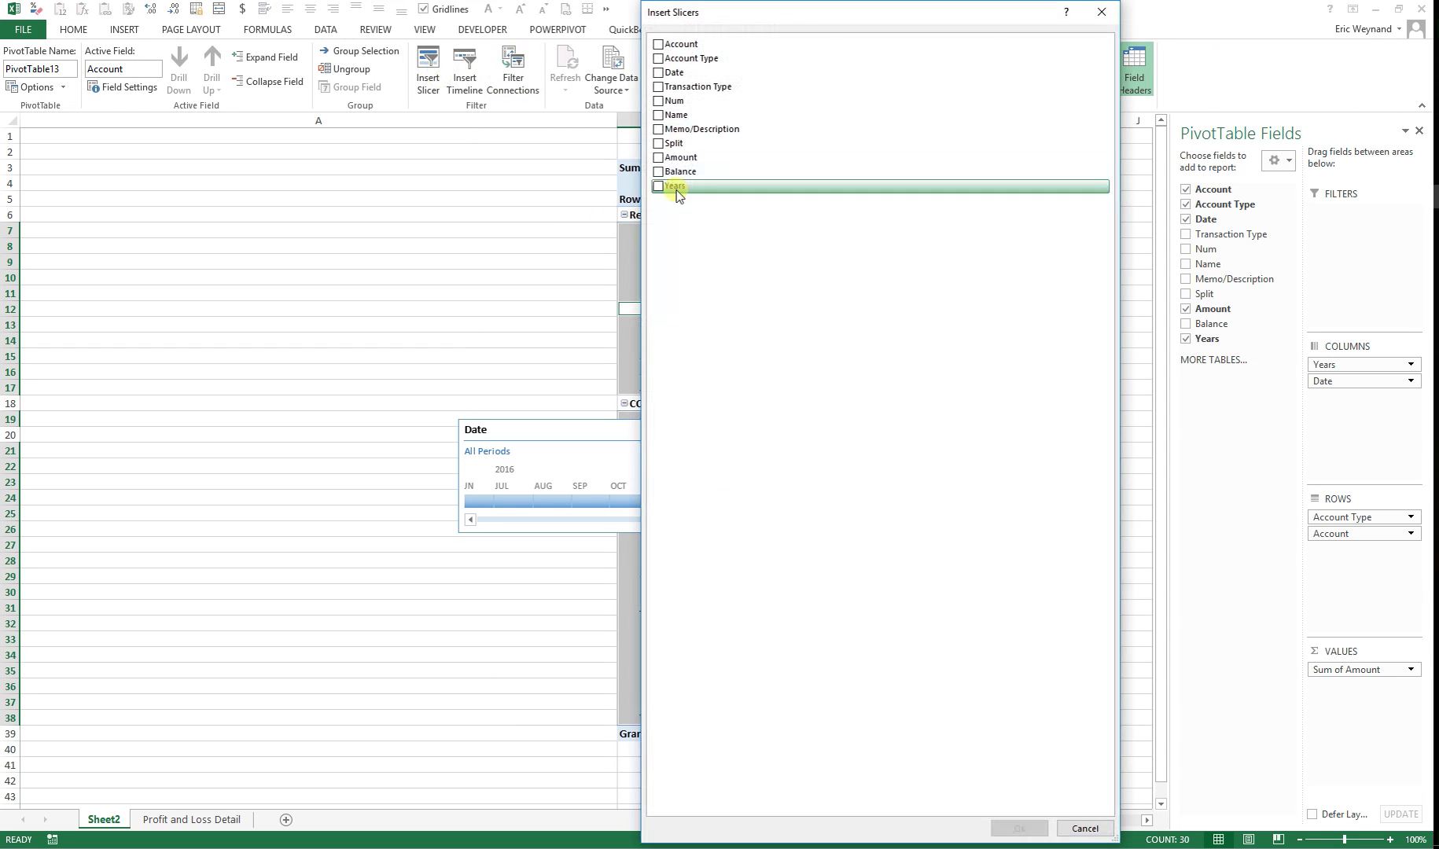
{"action": "left_click", "coordinate": [658, 45]}
{"action": "left_click", "coordinate": [658, 58]}
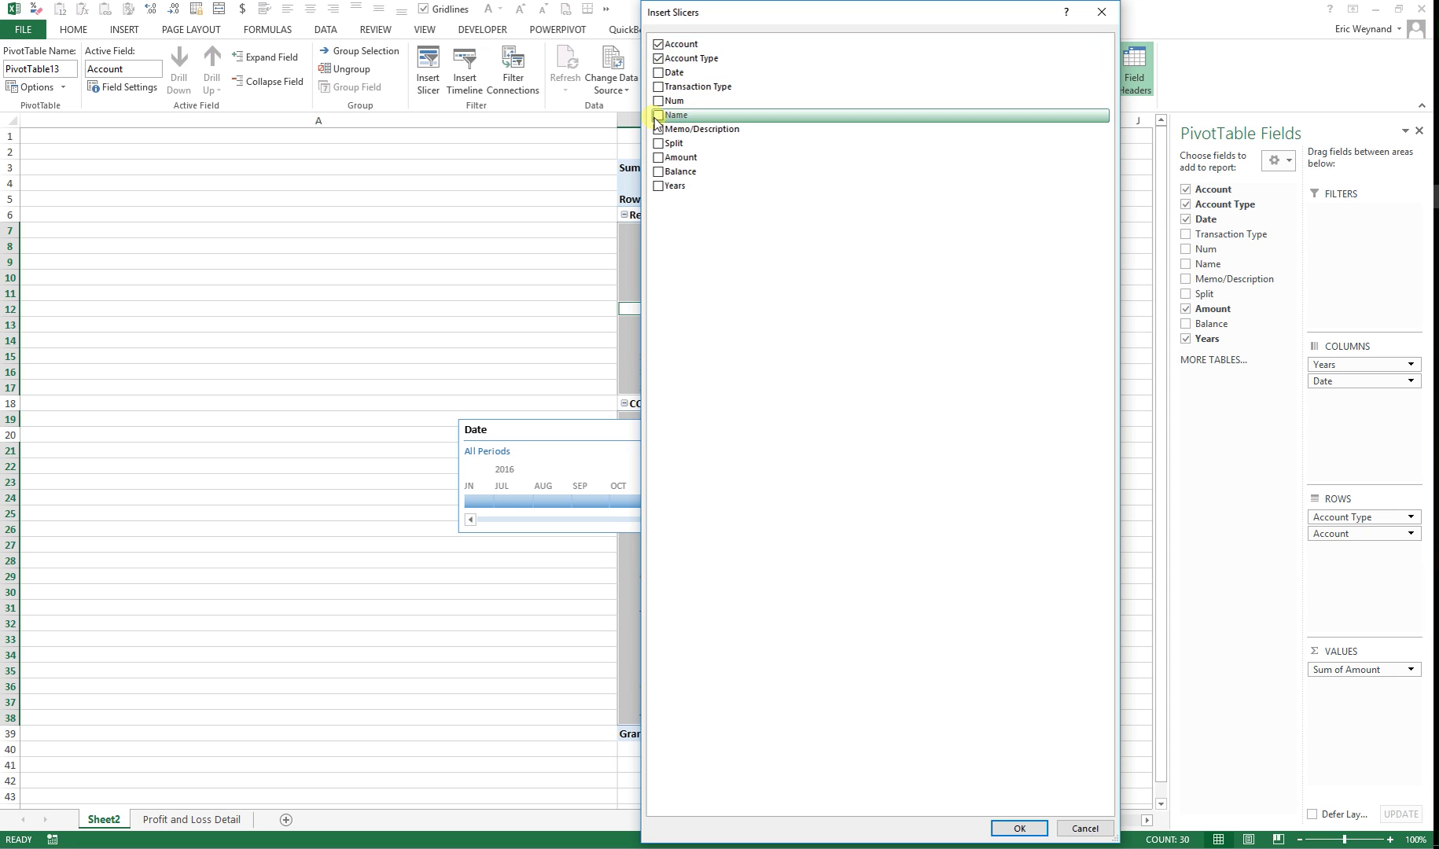
{"action": "left_click", "coordinate": [1018, 828]}
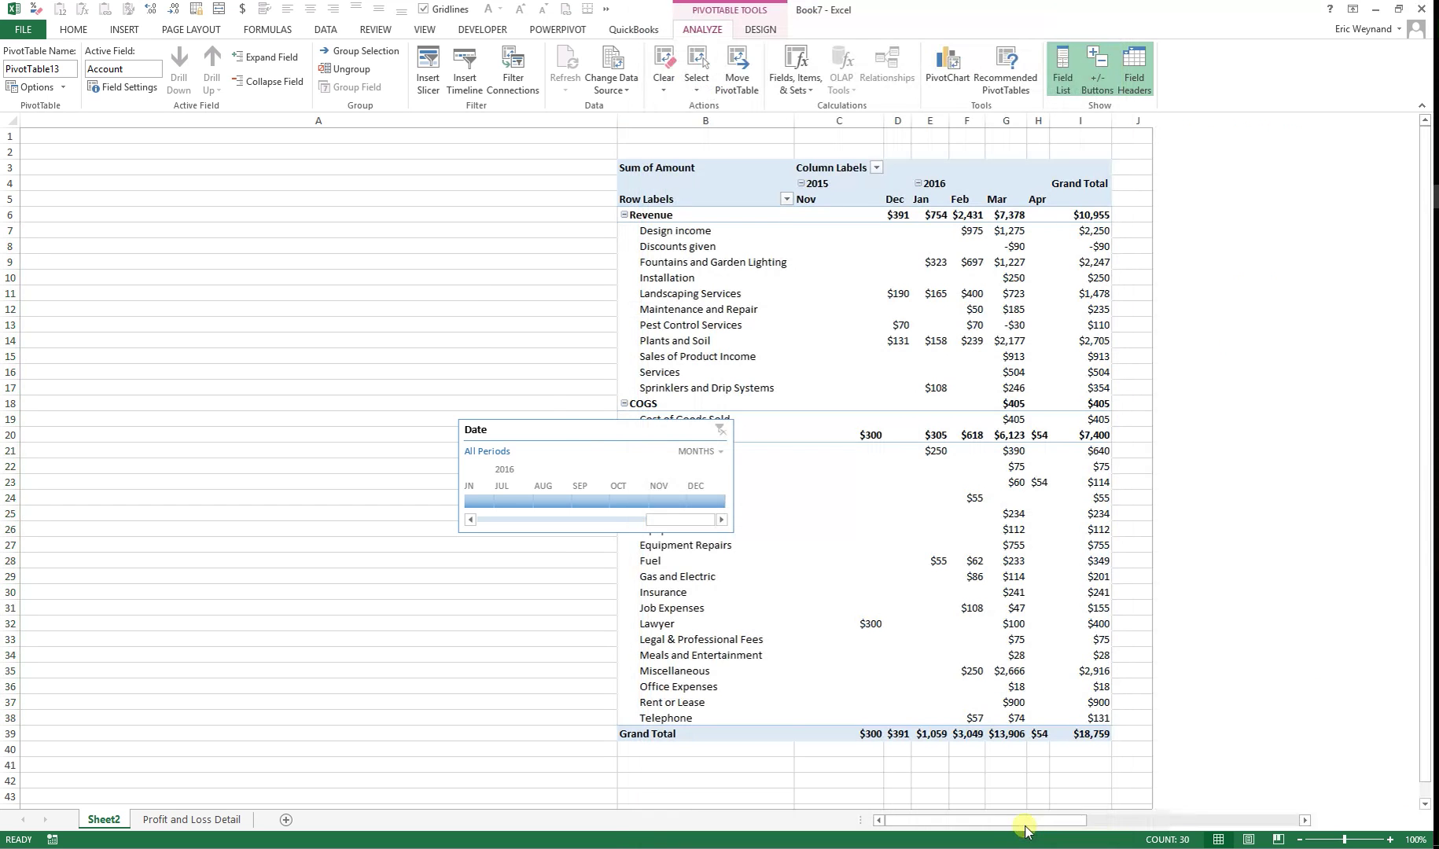
Move the three slicers below the timeline and size them 1.5" tall by 2.6" wide
{"action": "left_click", "coordinate": [602, 380], "text": "ctrl"}
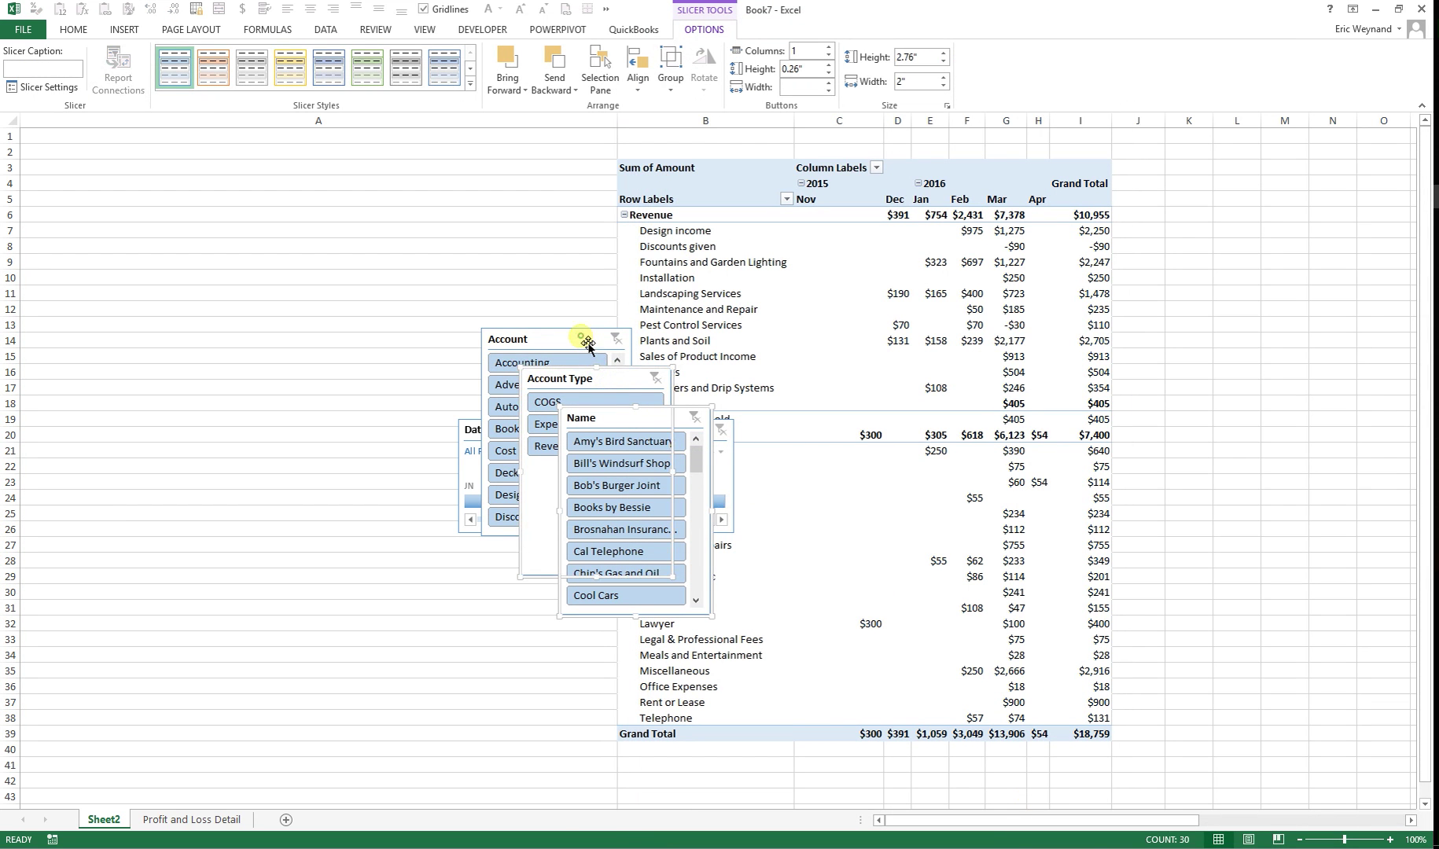
{"action": "left_click", "coordinate": [587, 344], "text": "ctrl"}
{"action": "left_click_drag", "start_coordinate": [584, 350], "coordinate": [577, 569]}
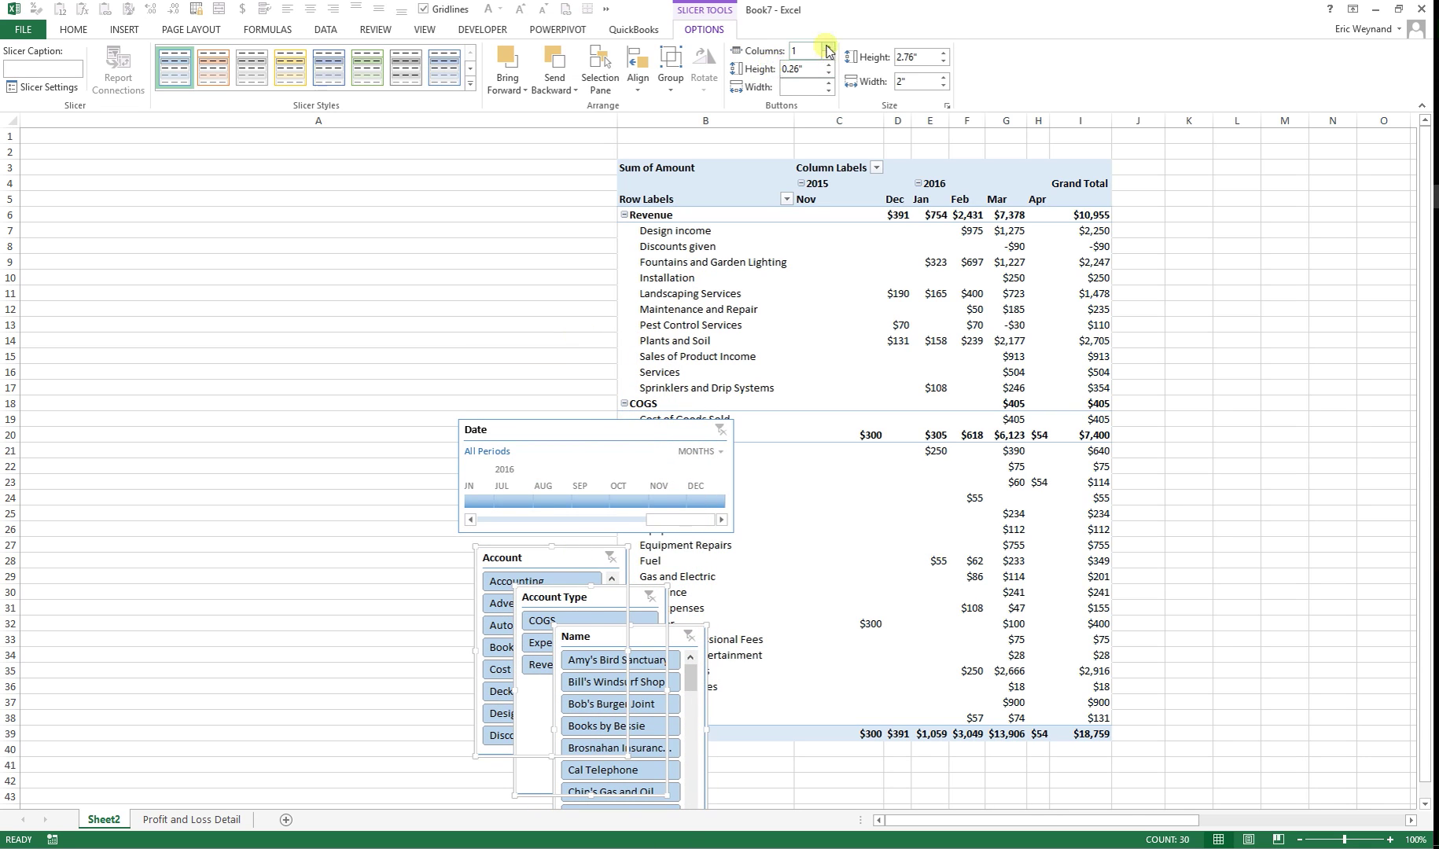
{"action": "left_click", "coordinate": [911, 56]}
{"action": "left_click", "coordinate": [940, 88]}
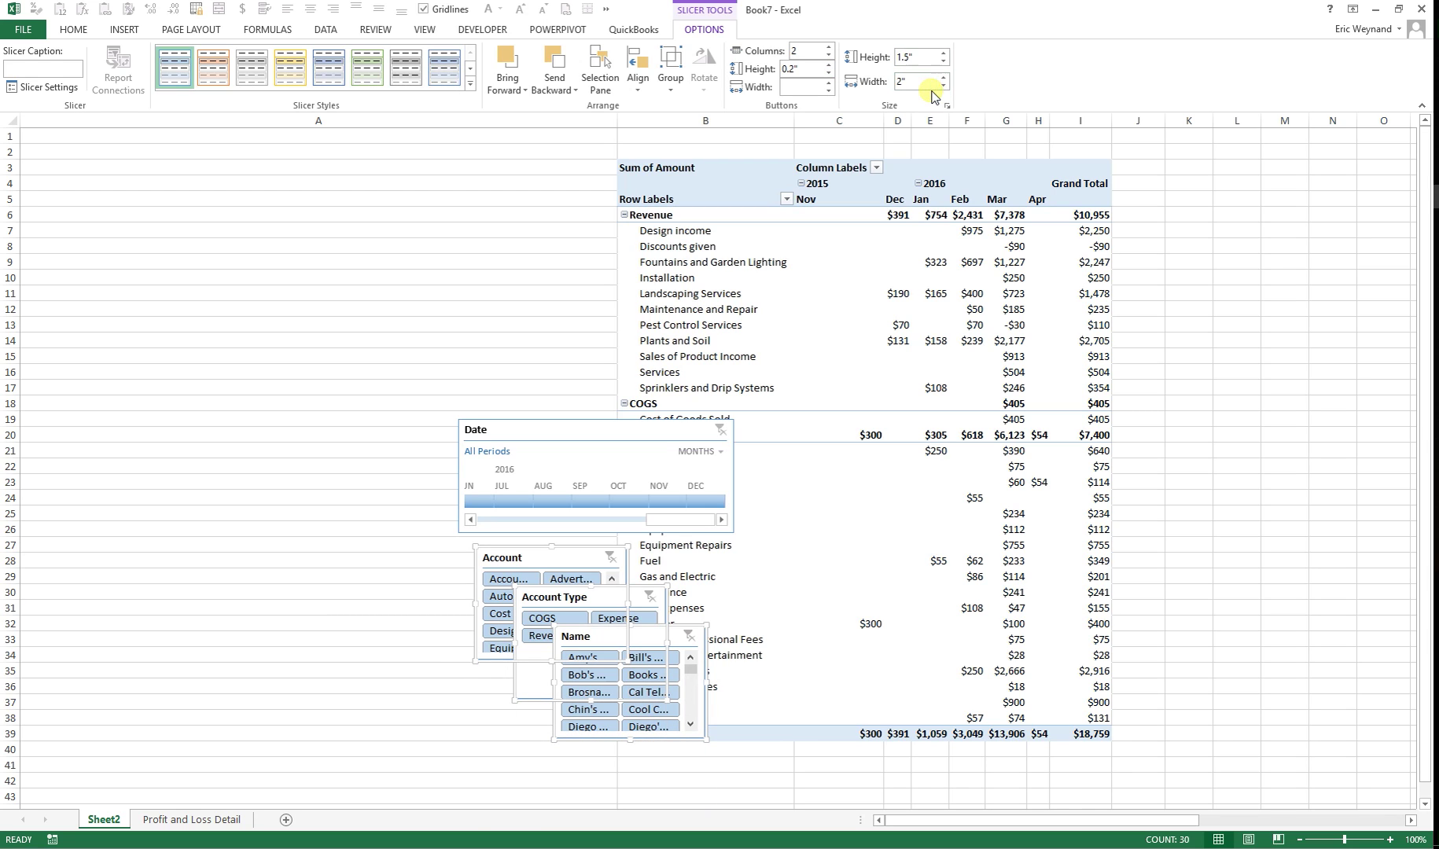
{"action": "left_click", "coordinate": [928, 86]}
{"action": "type", "text": "2.6"}
{"action": "key", "text": "Return"}
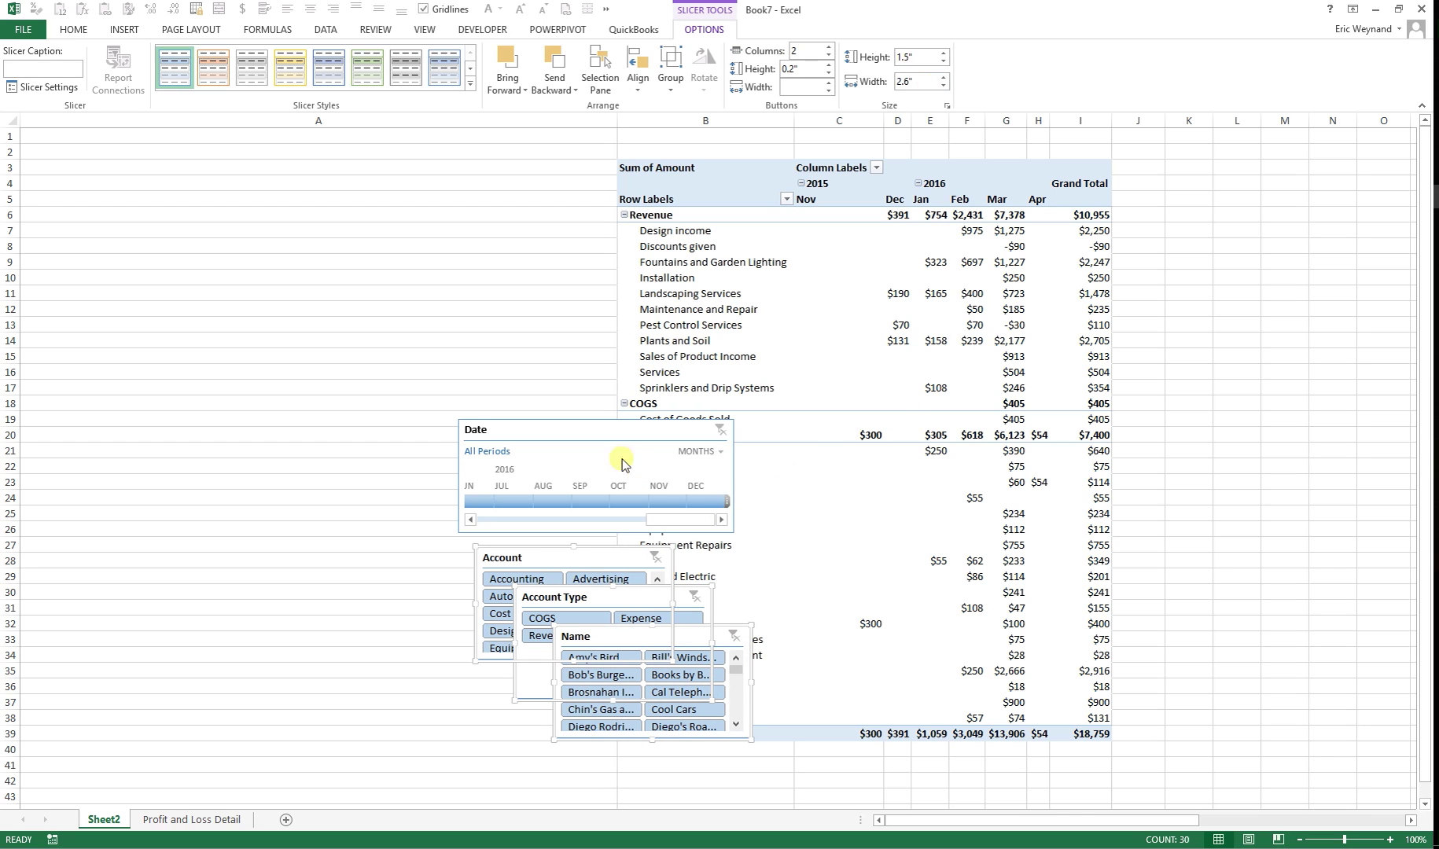
Set the Date timeline width to 8 inches
{"action": "left_click", "coordinate": [615, 420]}
{"action": "left_click", "coordinate": [725, 29]}
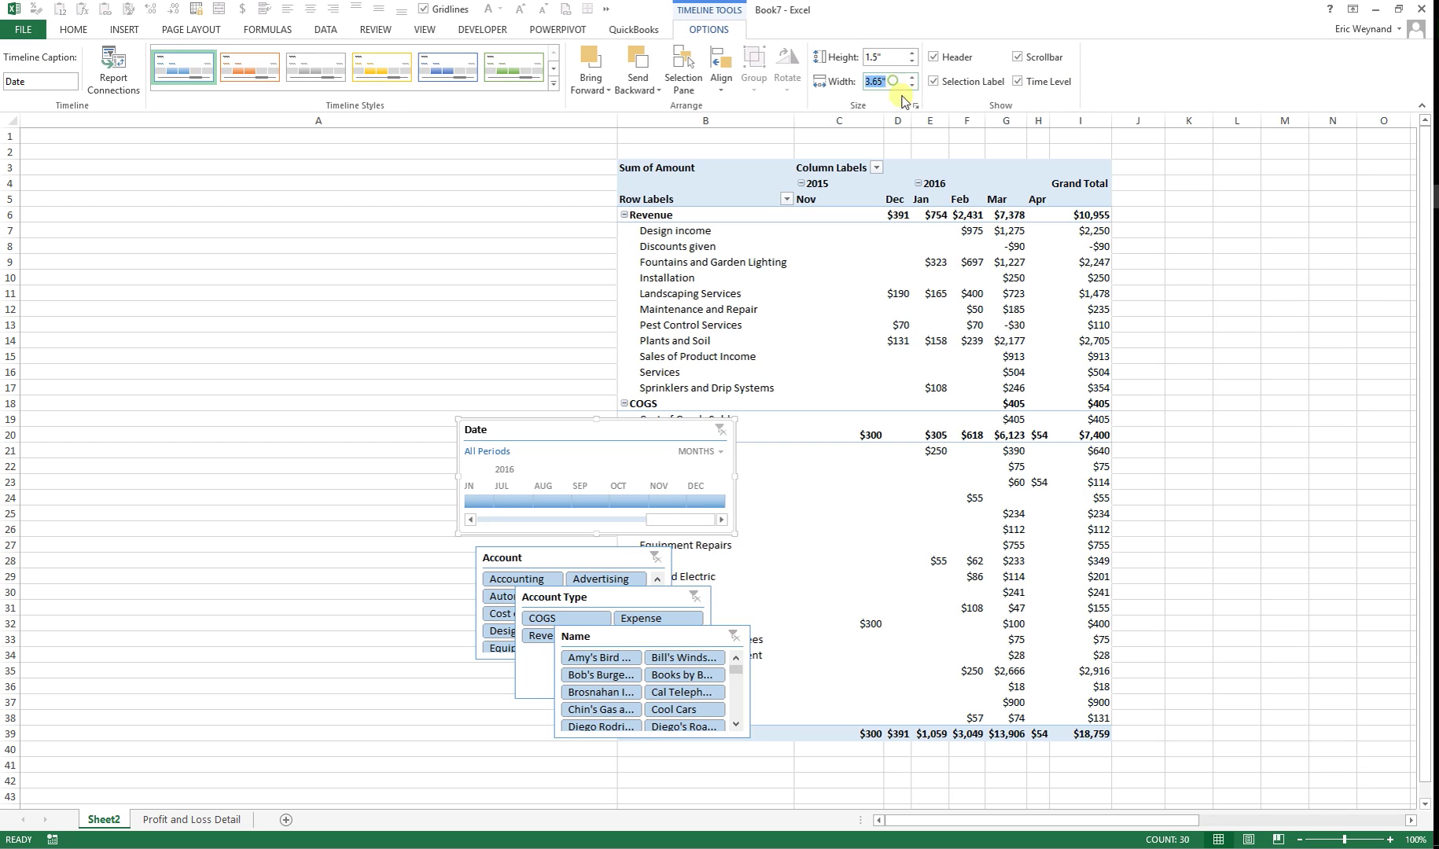
{"action": "type", "text": "8"}
{"action": "key", "text": "Return"}
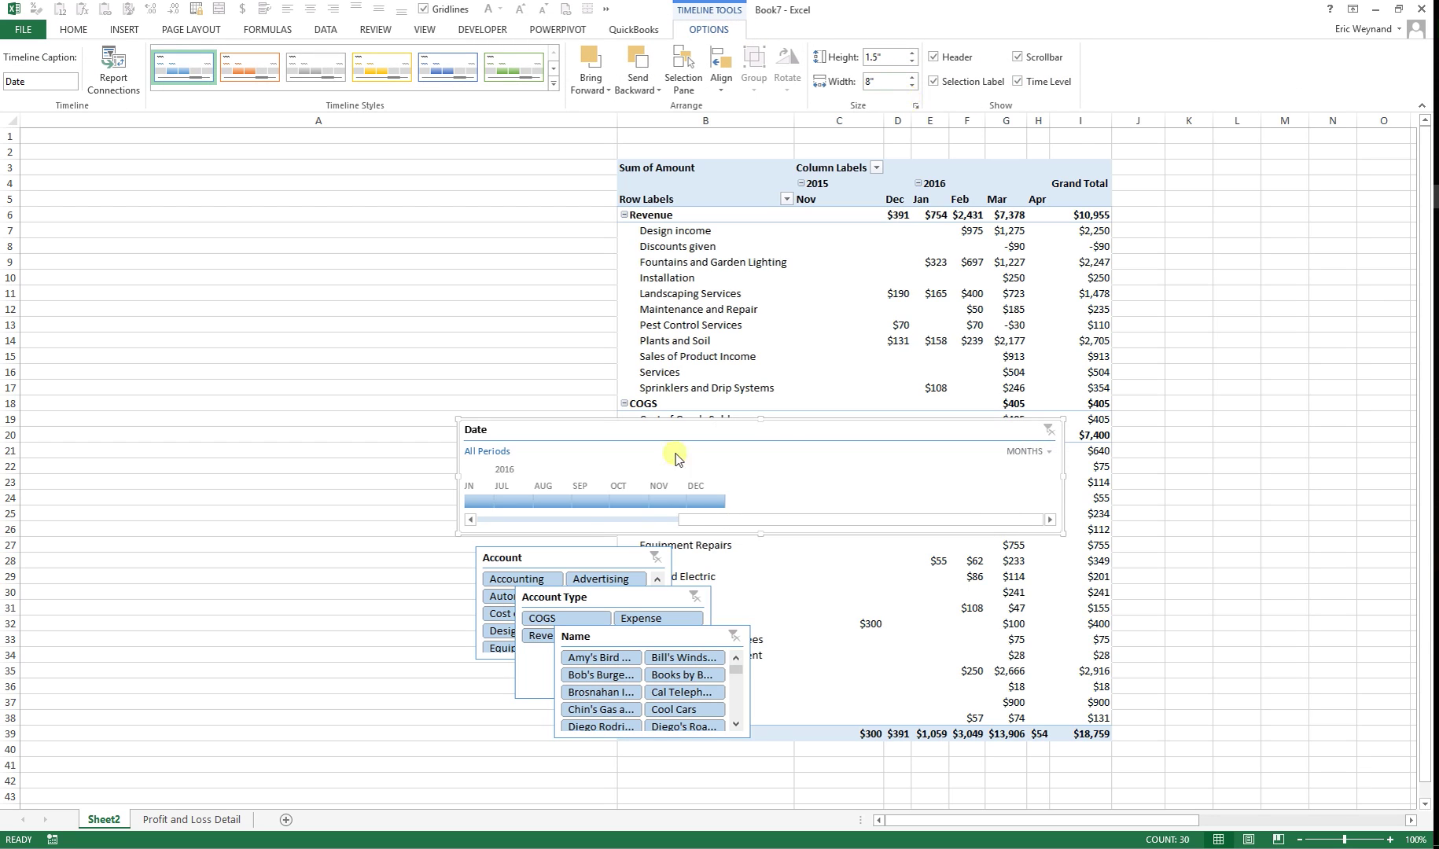
Left-align the Account slicer and right-align the Name slicer with the timeline
{"action": "left_click", "coordinate": [572, 554], "text": "ctrl"}
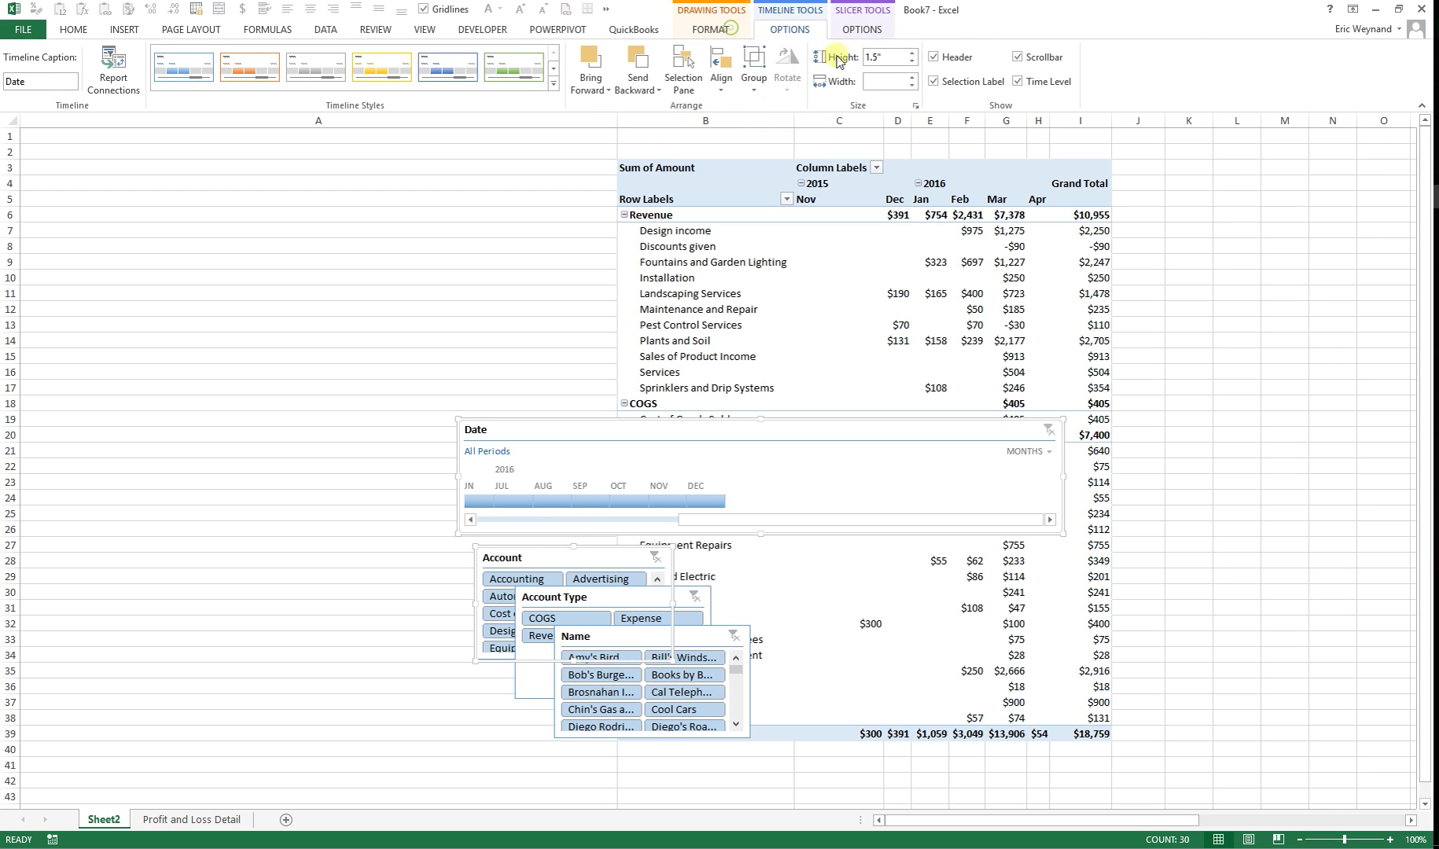
{"action": "left_click", "coordinate": [995, 66]}
{"action": "left_click", "coordinate": [1016, 100]}
{"action": "left_click_drag", "start_coordinate": [724, 641], "coordinate": [962, 571]}
{"action": "left_click", "coordinate": [941, 471], "text": "ctrl"}
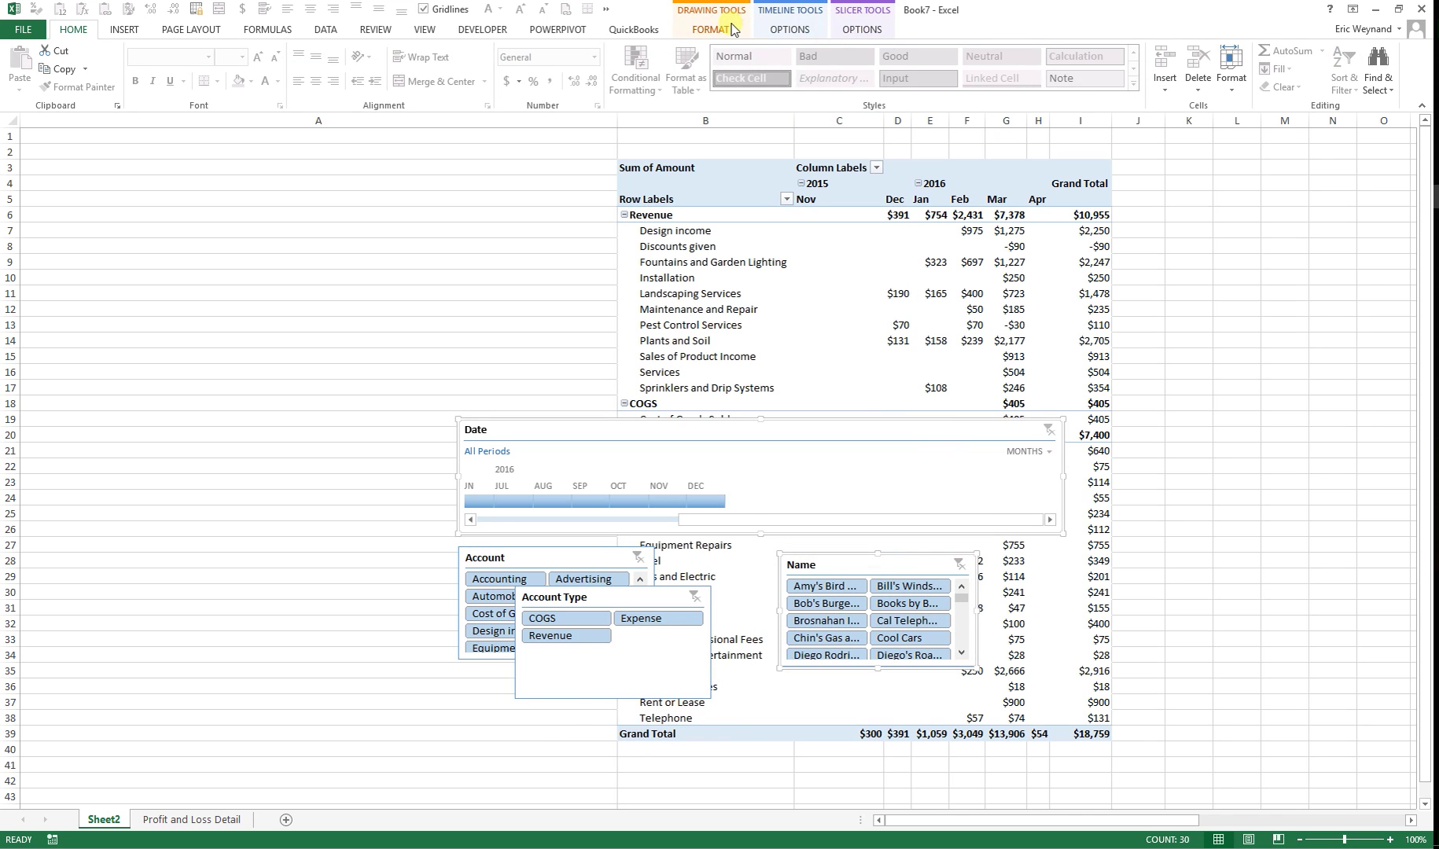
{"action": "left_click", "coordinate": [731, 29]}
{"action": "left_click", "coordinate": [995, 67]}
{"action": "left_click", "coordinate": [1015, 138]}
Align the tops of the three slicers and distribute them horizontally
{"action": "left_click", "coordinate": [633, 560]}
{"action": "left_click", "coordinate": [633, 591], "text": "ctrl"}
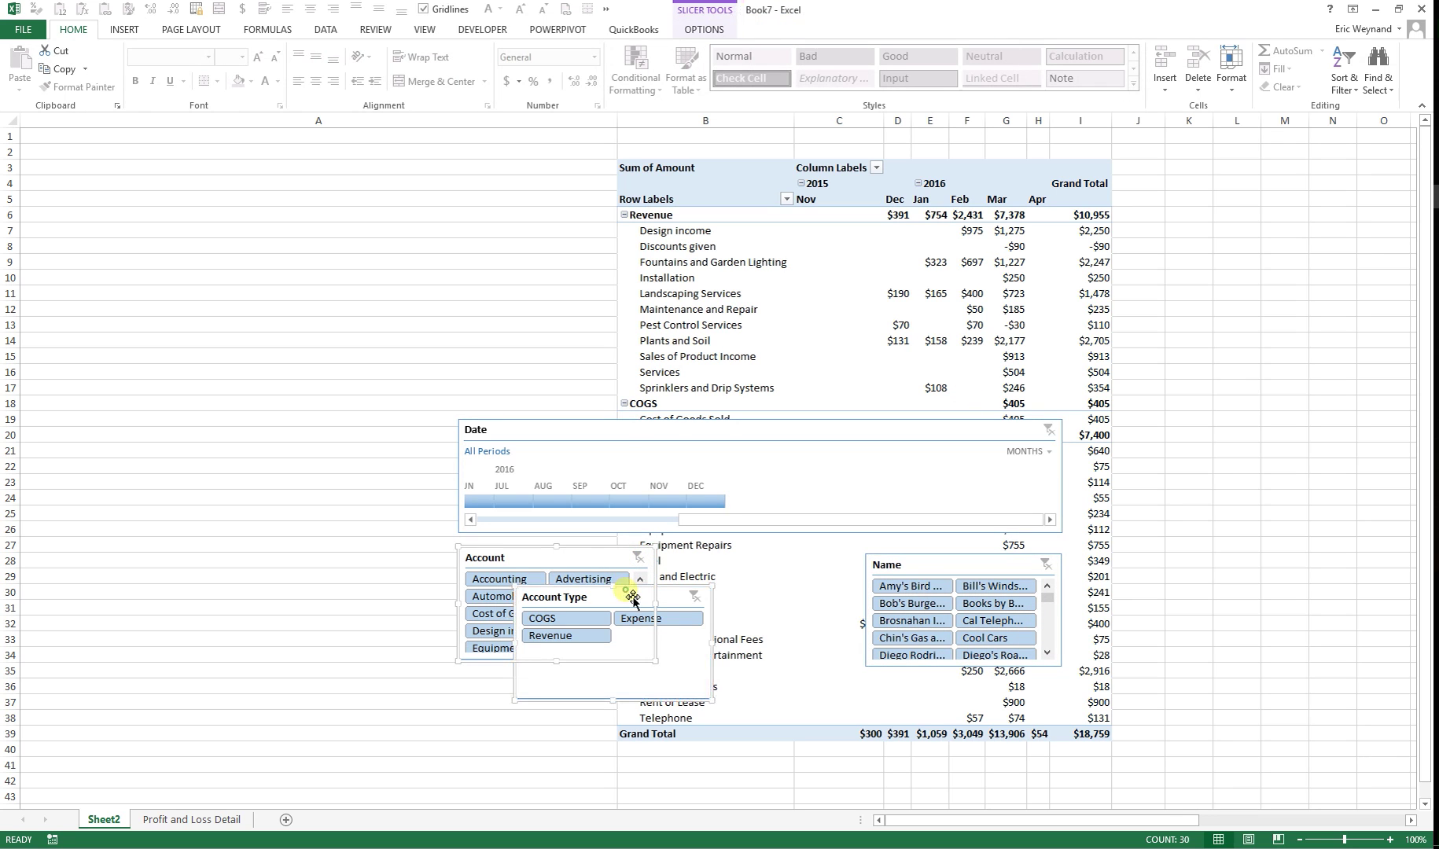
{"action": "left_click", "coordinate": [867, 572], "text": "ctrl"}
{"action": "left_click", "coordinate": [705, 30]}
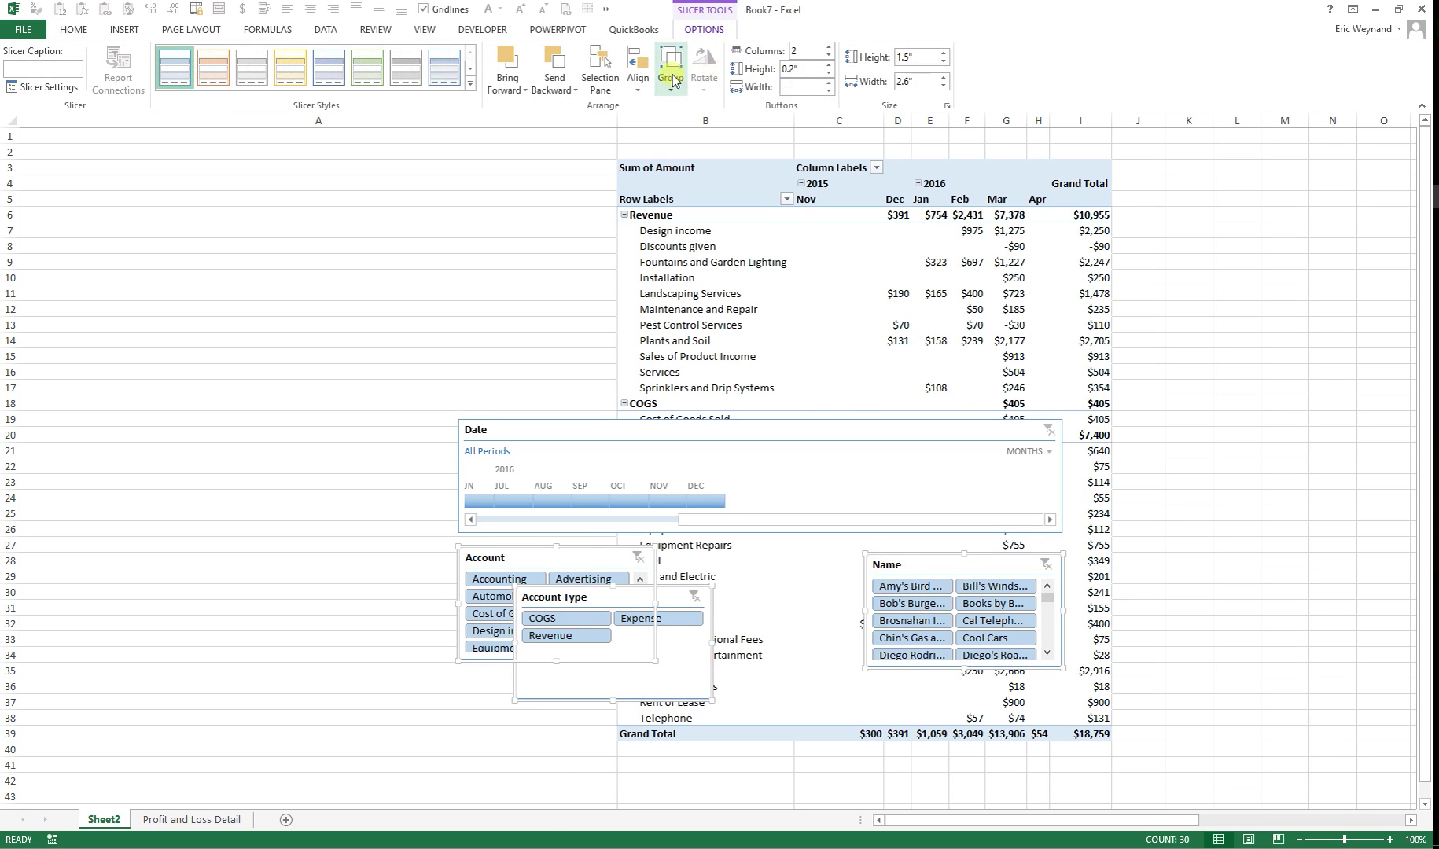
{"action": "left_click", "coordinate": [638, 78]}
{"action": "left_click", "coordinate": [668, 161]}
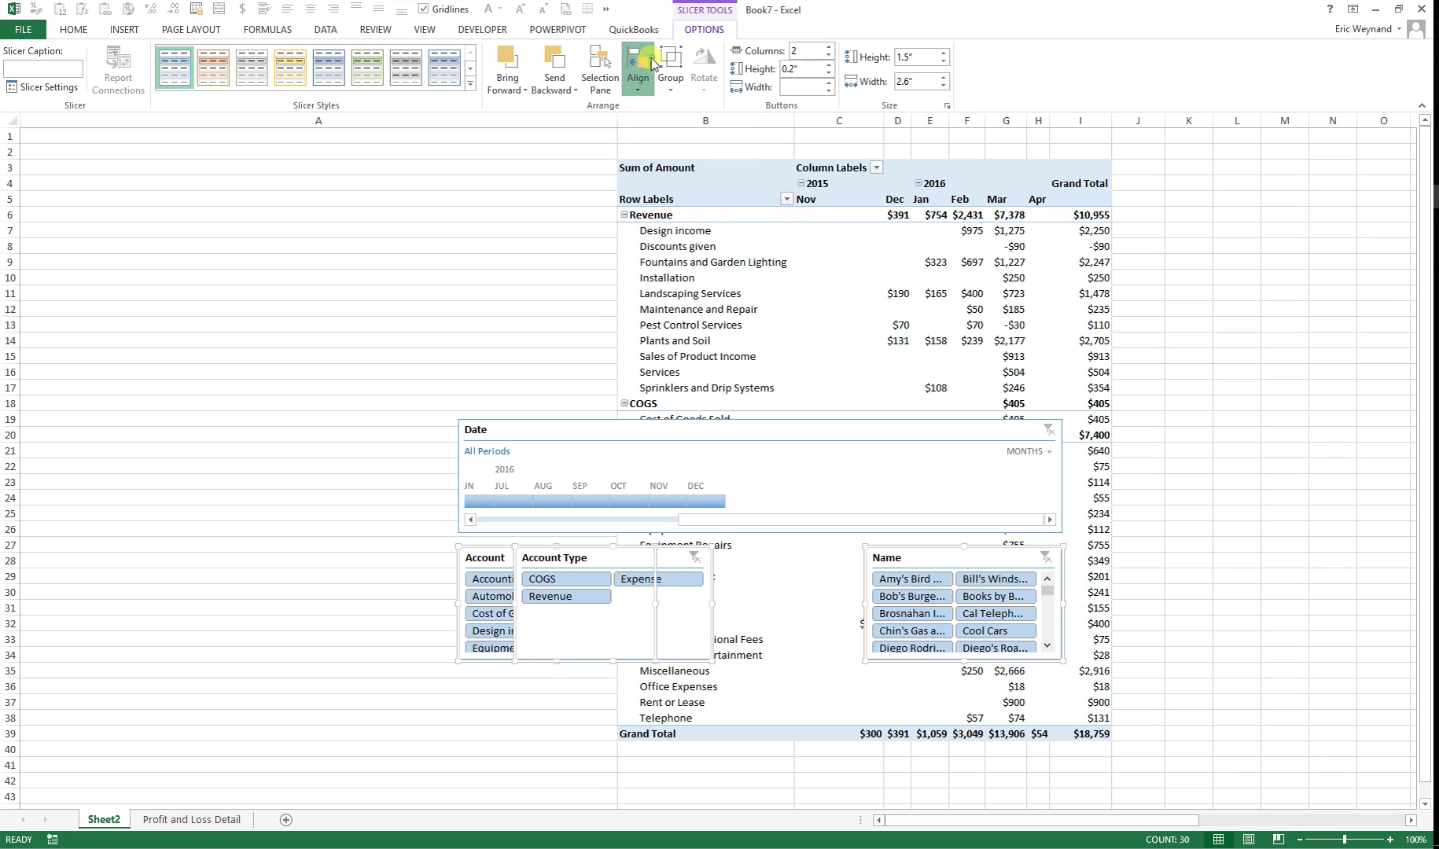
{"action": "left_click", "coordinate": [651, 65]}
{"action": "left_click", "coordinate": [673, 220]}
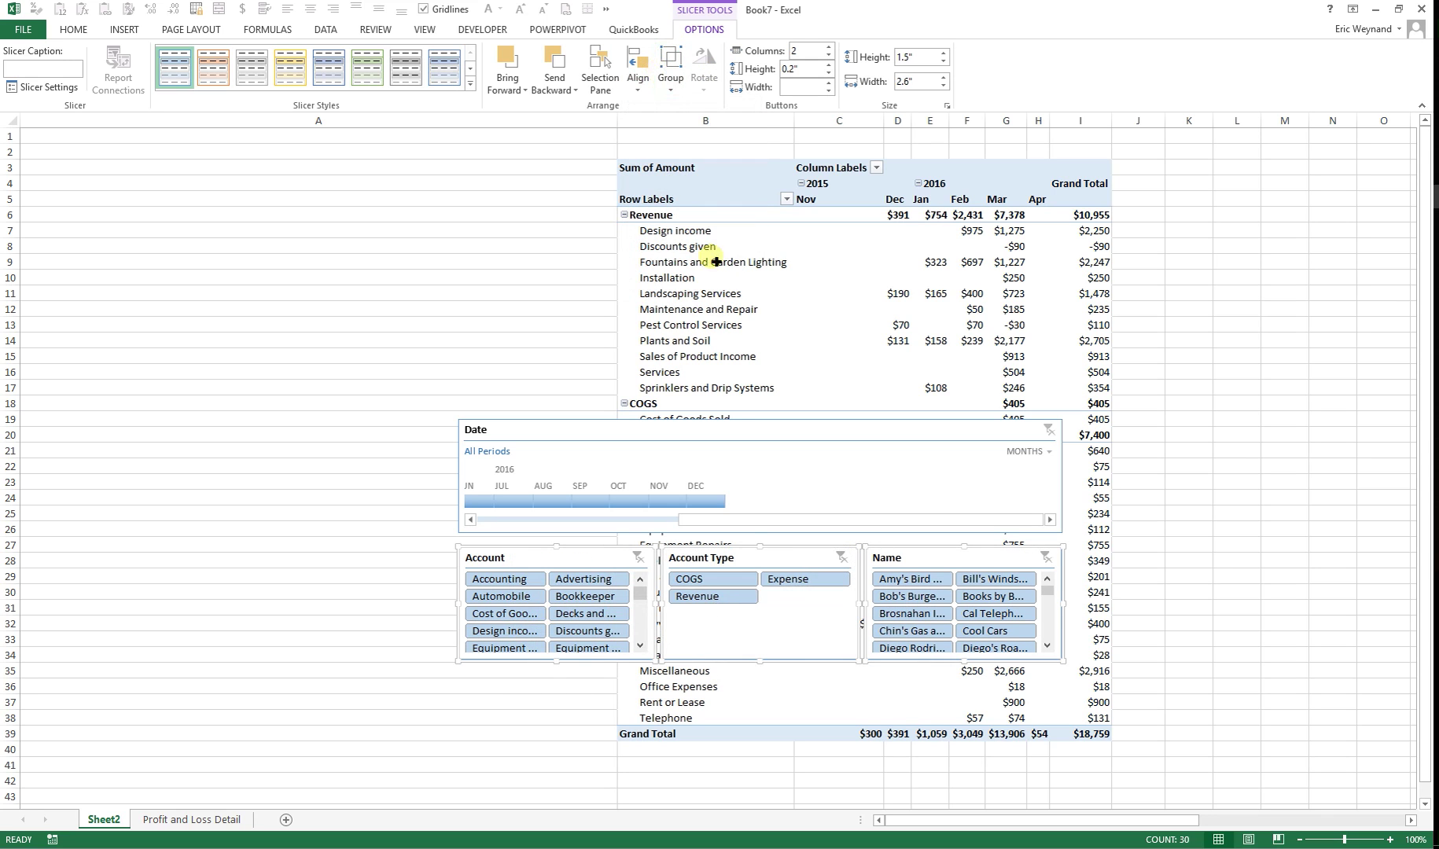
Move the timeline and slicer block to the top-left near A1 and widen column A
{"action": "left_click", "coordinate": [595, 448], "text": "ctrl"}
{"action": "left_click_drag", "start_coordinate": [595, 448], "coordinate": [161, 154]}
{"action": "left_click_drag", "start_coordinate": [618, 119], "coordinate": [649, 126]}
{"action": "left_click", "coordinate": [503, 521]}
Give the Account slicer an orange style and Account Type a yellow style, and hide gridlines
{"action": "left_click", "coordinate": [182, 280]}
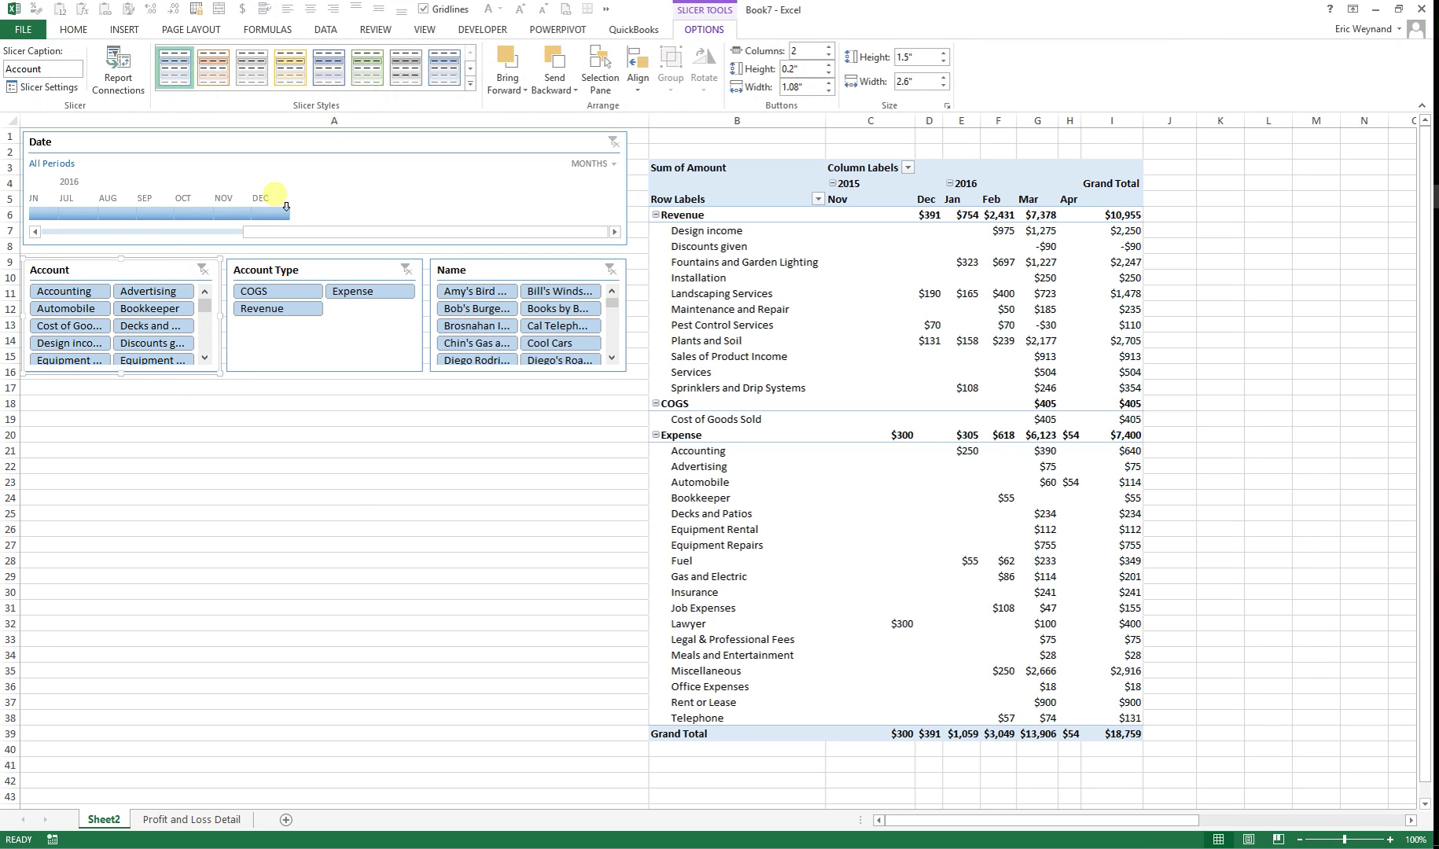
{"action": "left_click", "coordinate": [213, 66]}
{"action": "left_click", "coordinate": [342, 272]}
{"action": "left_click", "coordinate": [285, 71]}
{"action": "left_click", "coordinate": [521, 272]}
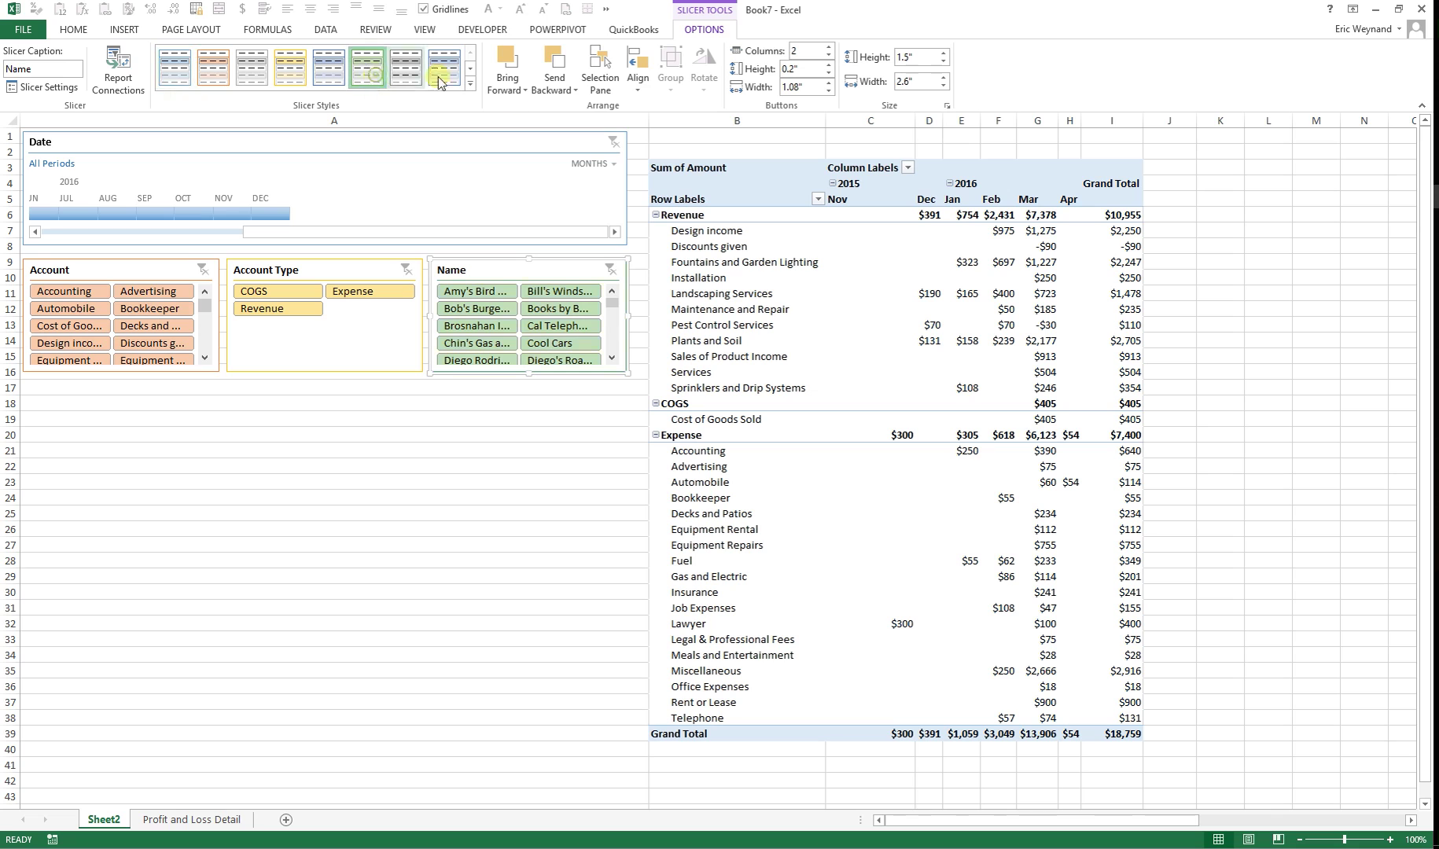
{"action": "left_click", "coordinate": [607, 10]}
{"action": "left_click", "coordinate": [424, 9]}
Insert a Stacked Column PivotChart from the pivot table
{"action": "left_click", "coordinate": [504, 530]}
{"action": "left_click", "coordinate": [731, 313]}
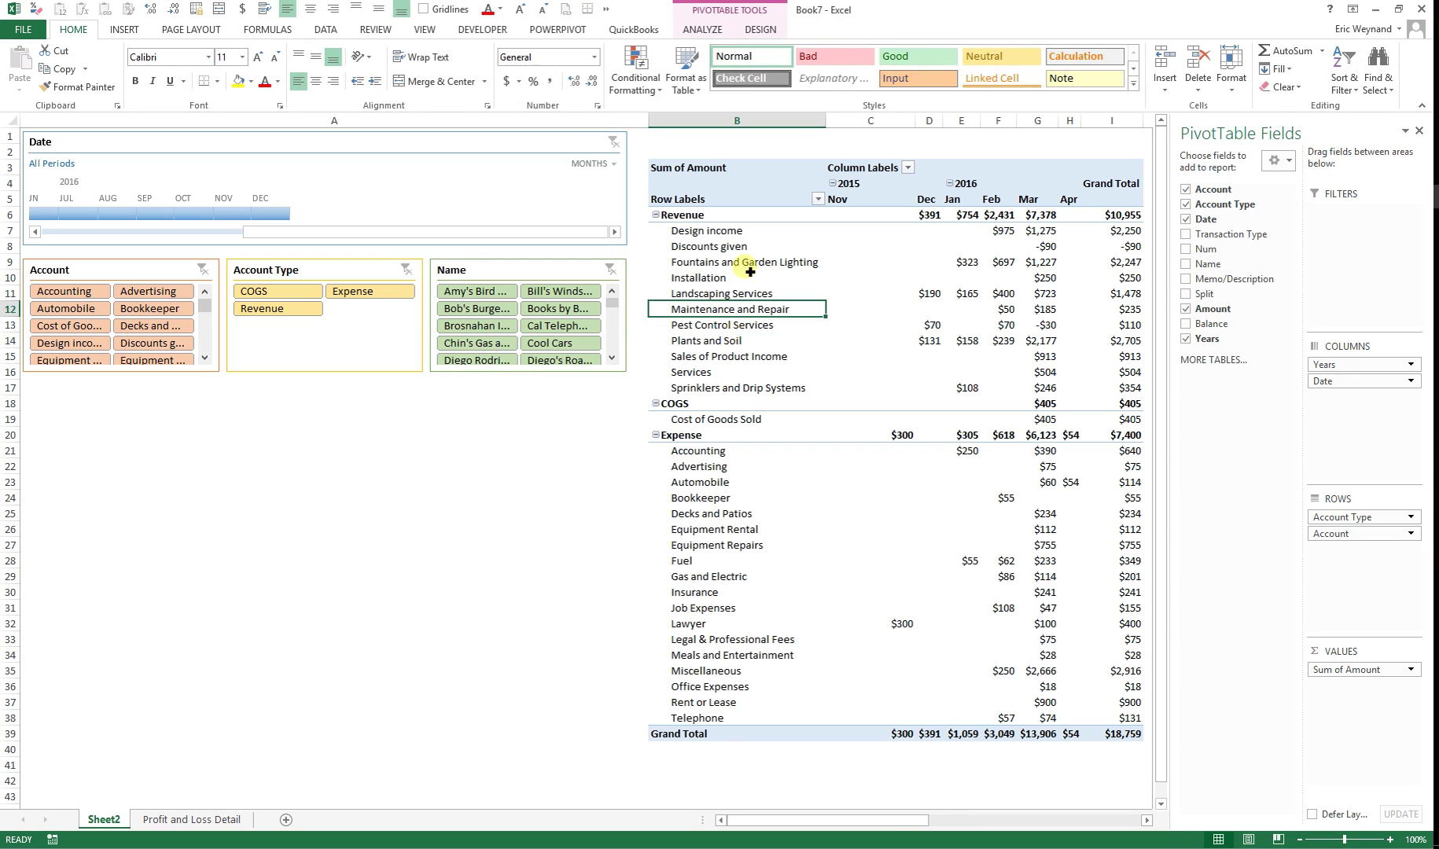
{"action": "left_click", "coordinate": [692, 29]}
{"action": "left_click", "coordinate": [959, 78]}
{"action": "left_click", "coordinate": [273, 128]}
{"action": "mouse_move", "coordinate": [364, 233]}
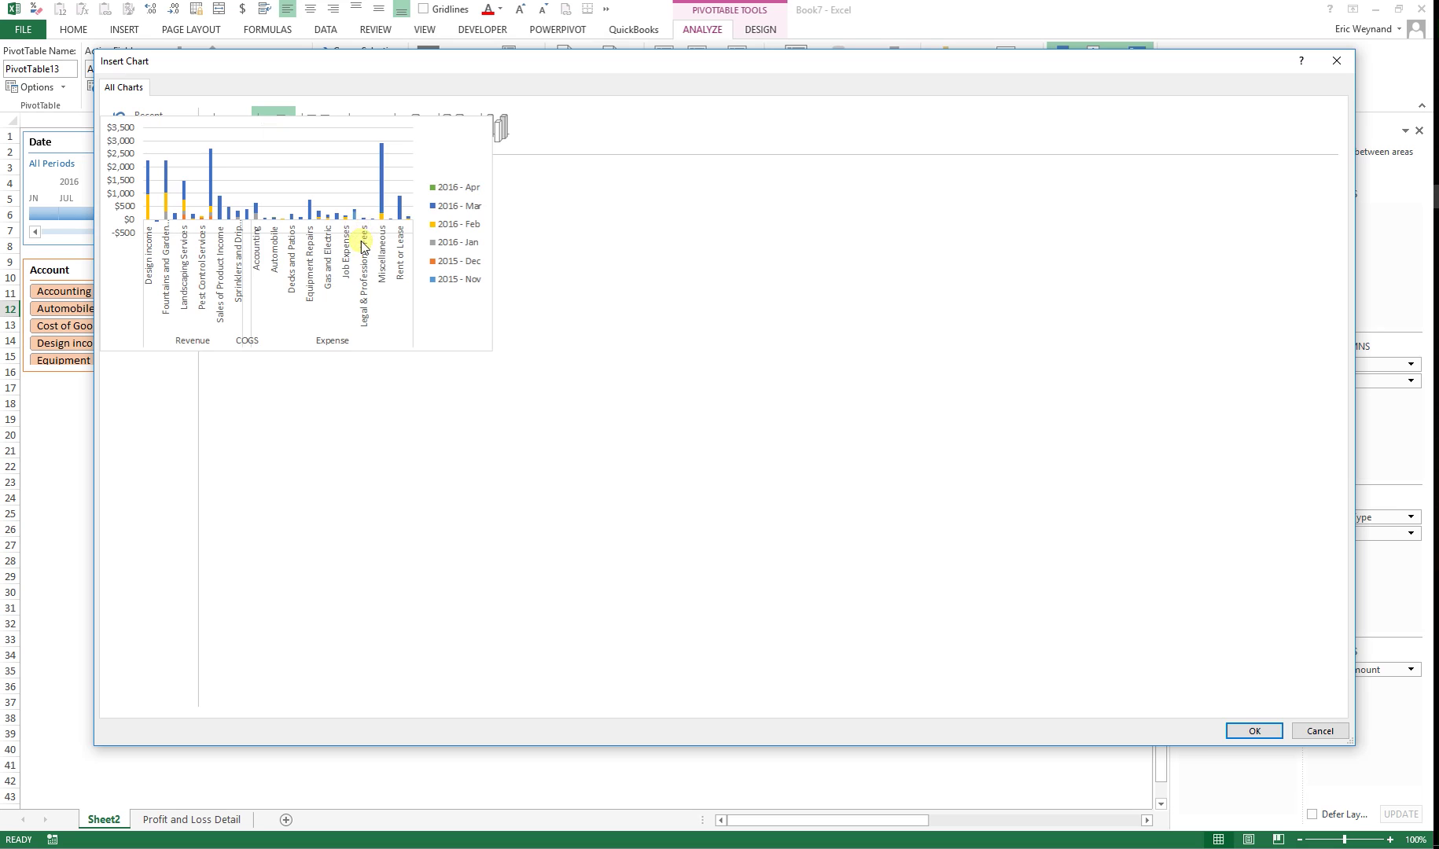
{"action": "key", "text": "Return"}
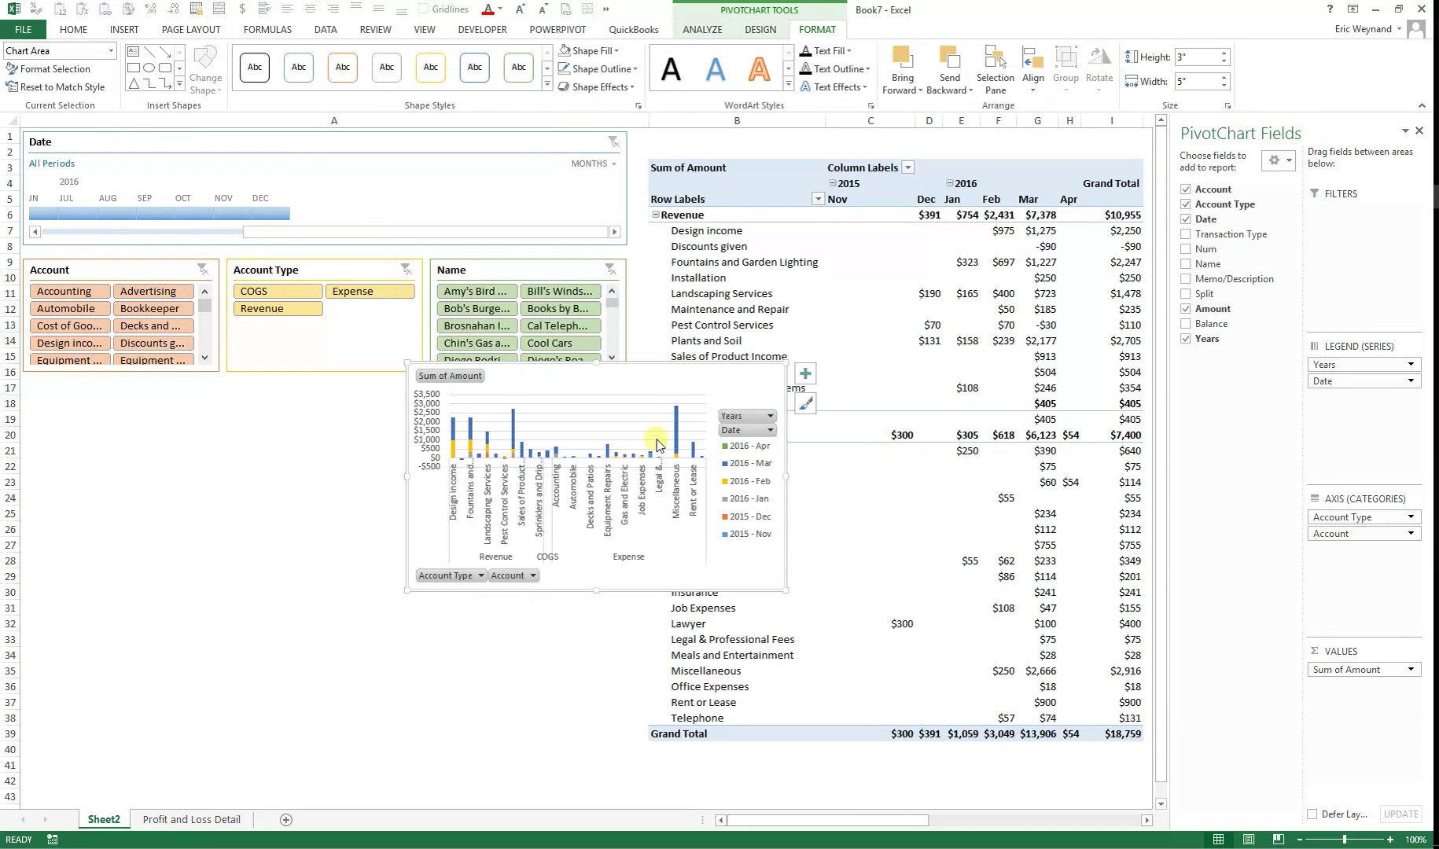
Place the chart under the slicers at 5.7" by 8" and switch rows and columns
{"action": "mouse_move", "coordinate": [704, 374]}
{"action": "left_mouse_down"}
{"action": "mouse_move", "coordinate": [393, 397]}
{"action": "mouse_move", "coordinate": [325, 388]}
{"action": "left_mouse_up"}
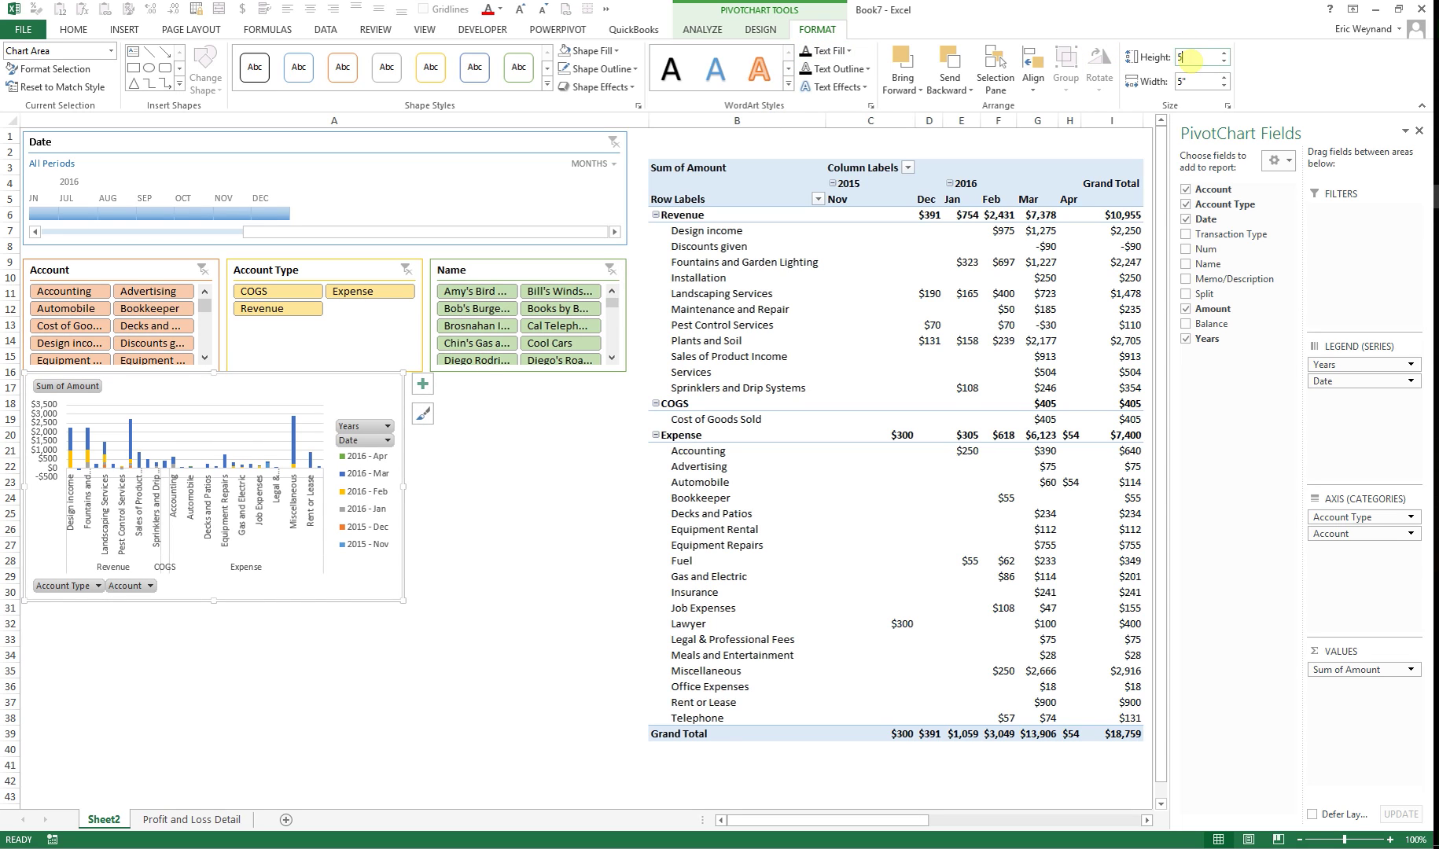
{"action": "key", "text": "Return"}
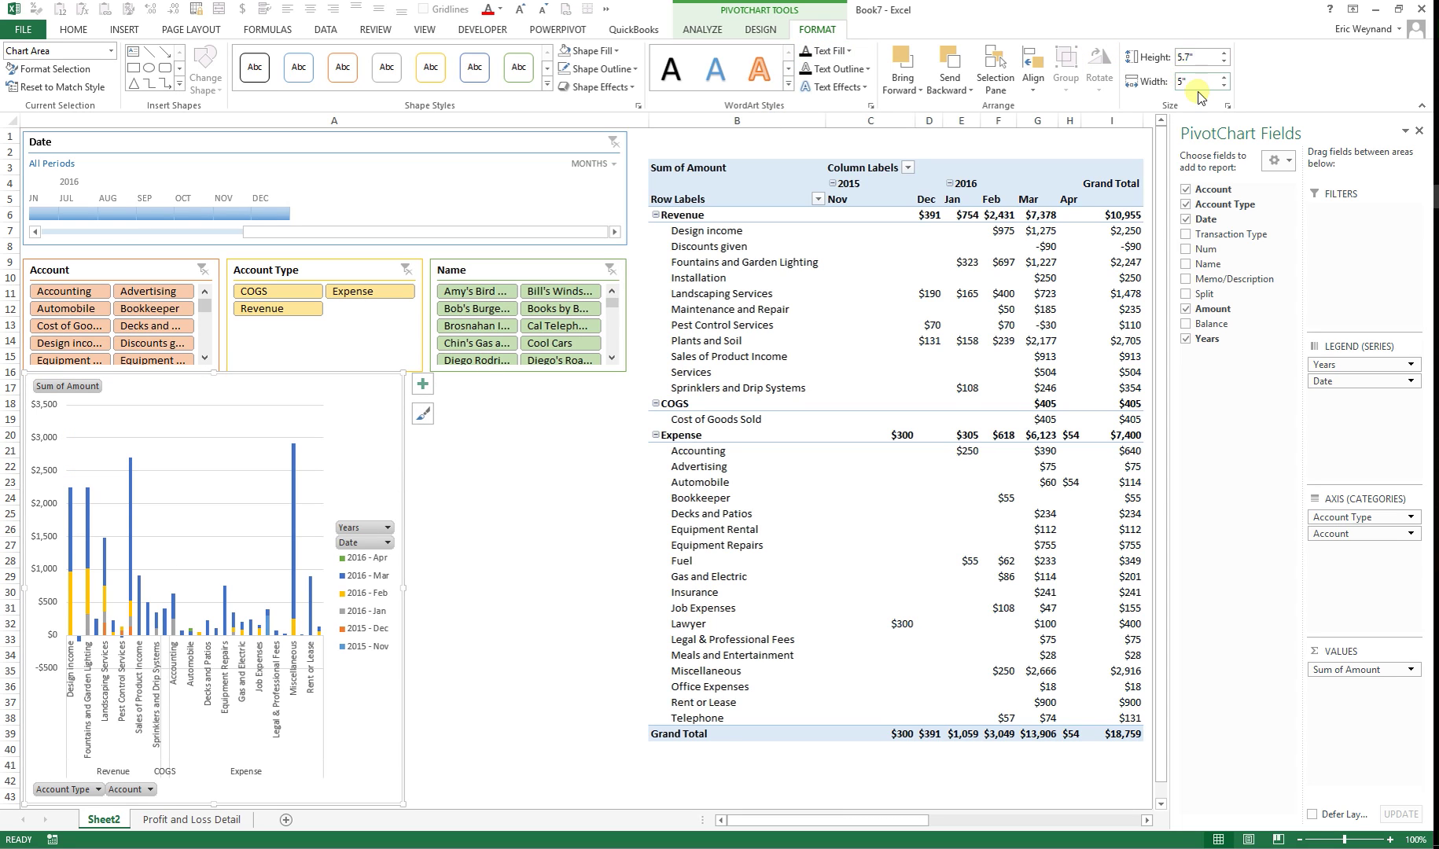
{"action": "key", "text": "Return"}
{"action": "left_click", "coordinate": [760, 30]}
{"action": "left_click", "coordinate": [736, 70]}
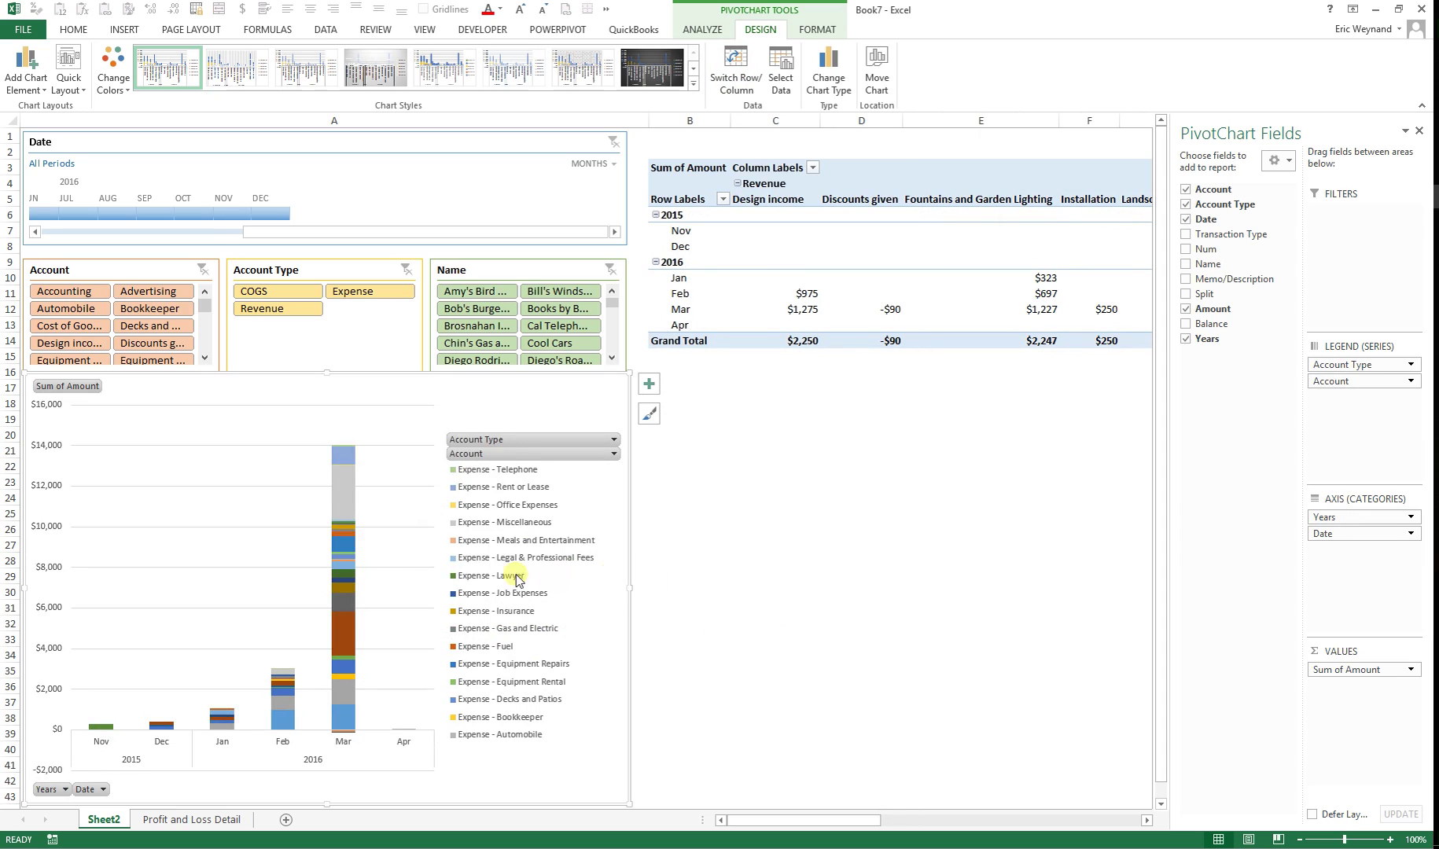
Hide all field buttons on the chart and position the legend at the top
{"action": "right_click", "coordinate": [508, 440]}
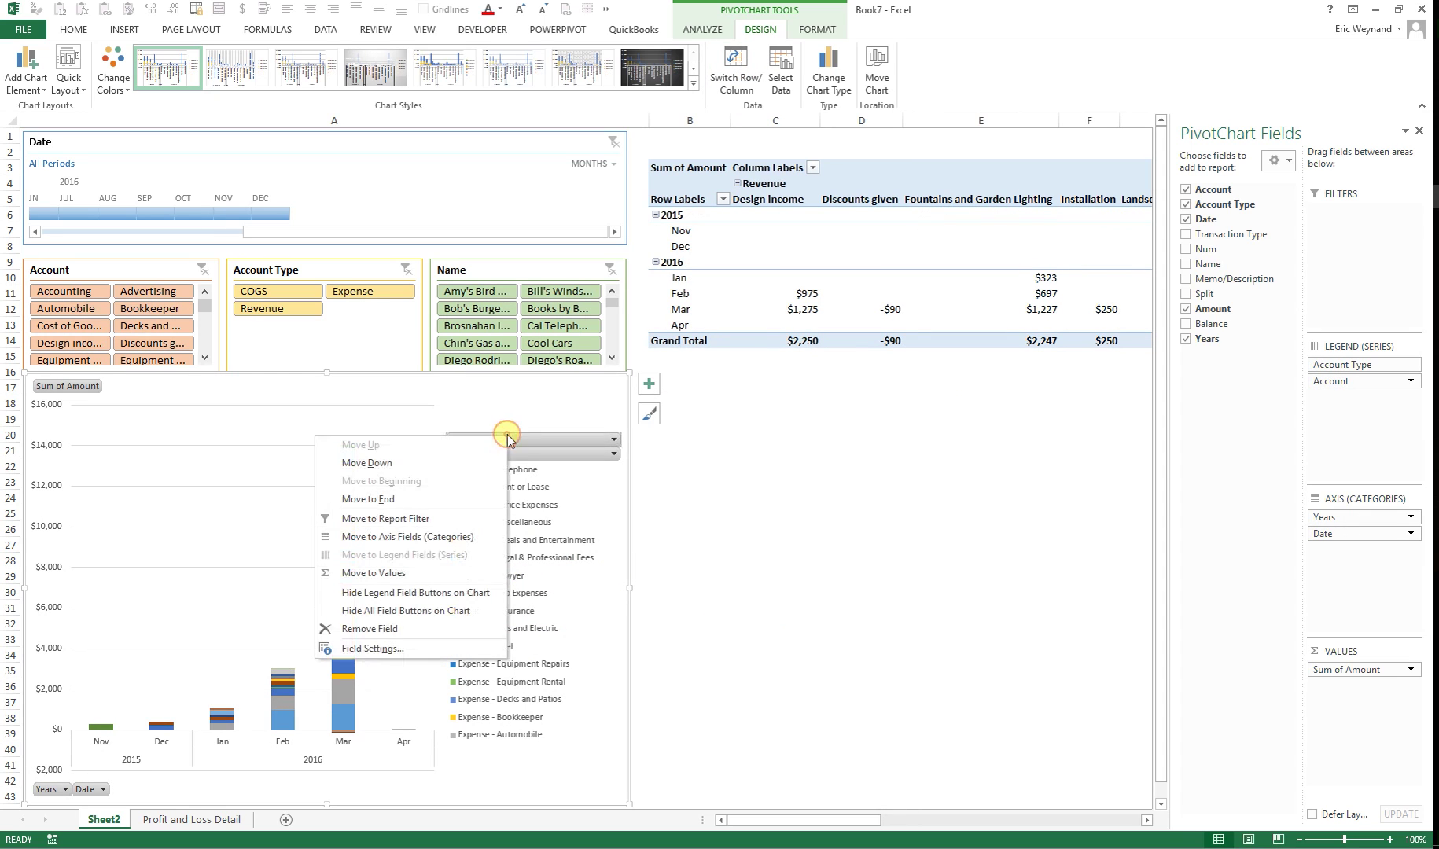
{"action": "left_click", "coordinate": [431, 614]}
{"action": "right_click", "coordinate": [517, 507]}
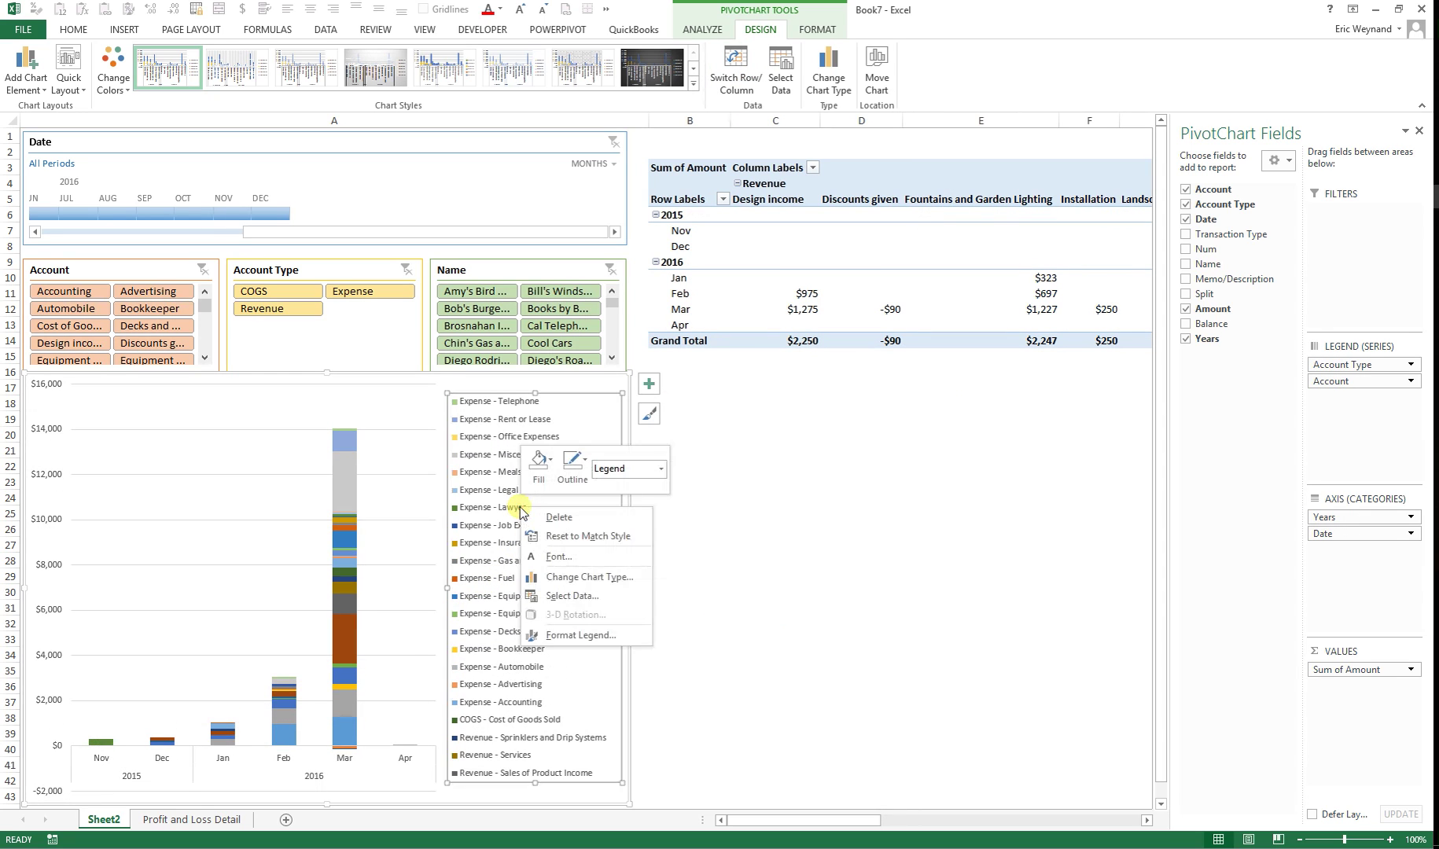
{"action": "left_click", "coordinate": [559, 632]}
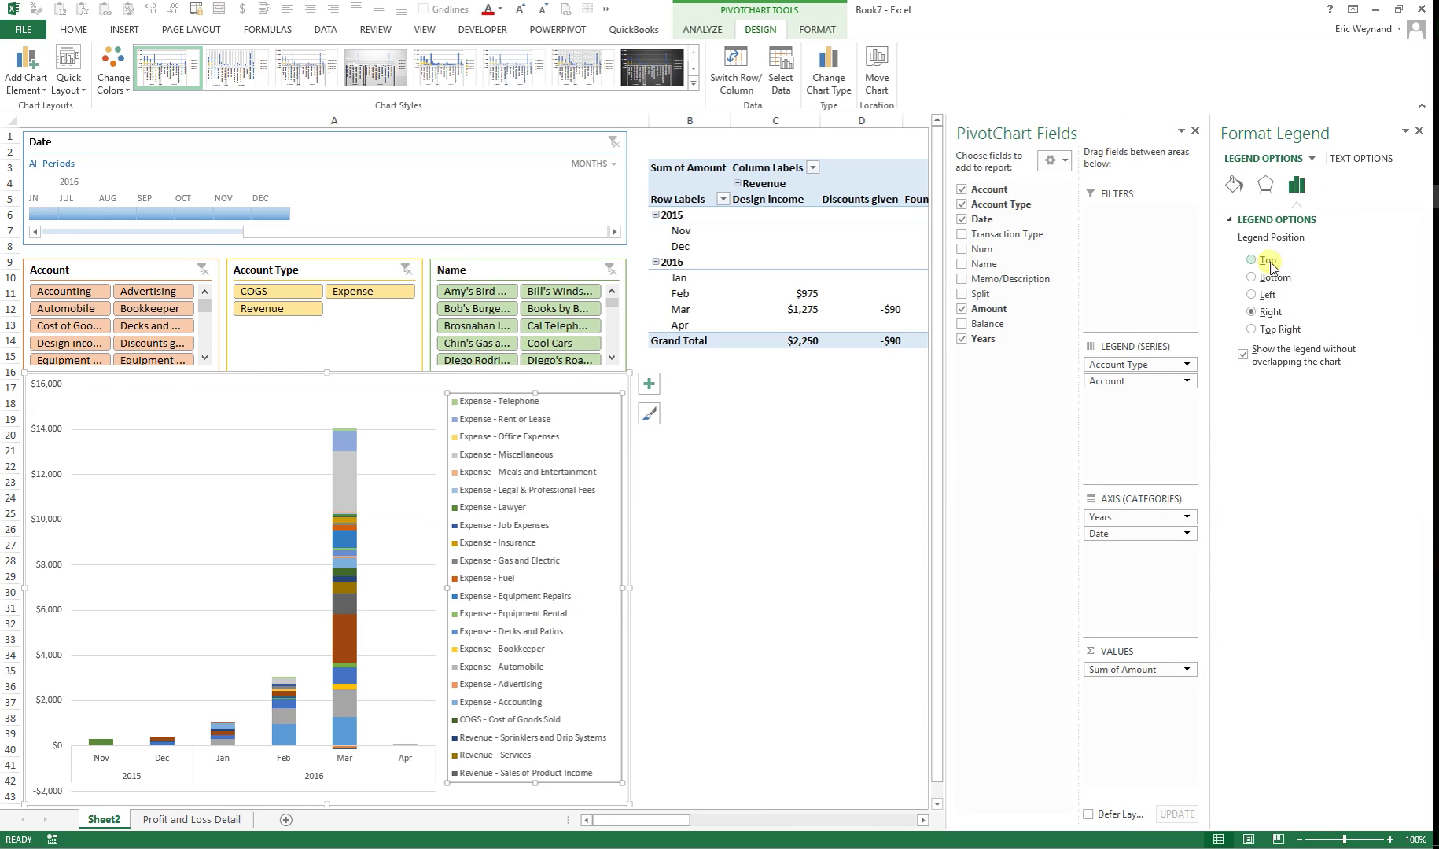
{"action": "left_click", "coordinate": [1269, 263]}
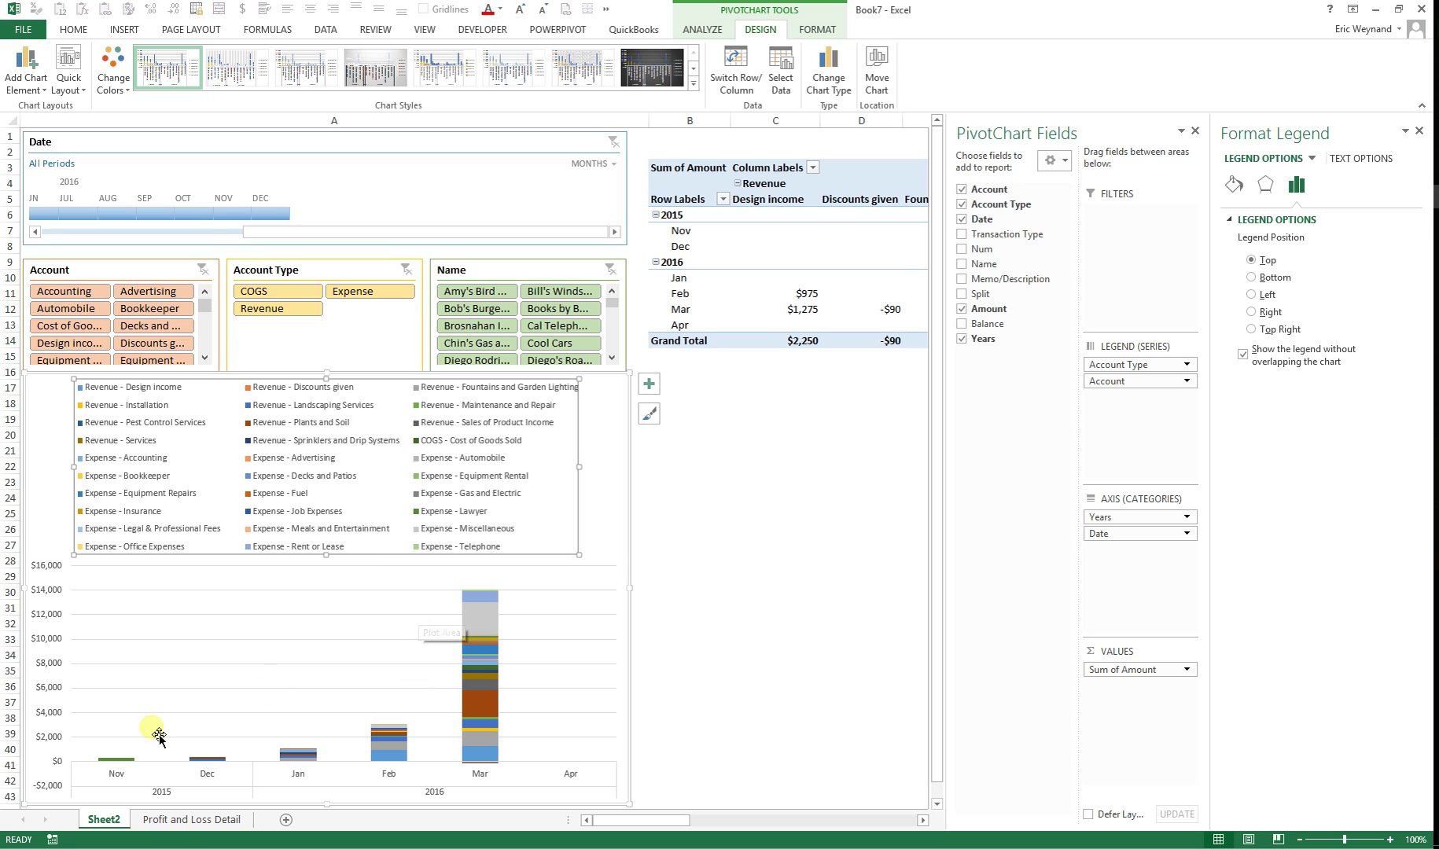
Set the month axis label position to Low
{"action": "left_click", "coordinate": [157, 794]}
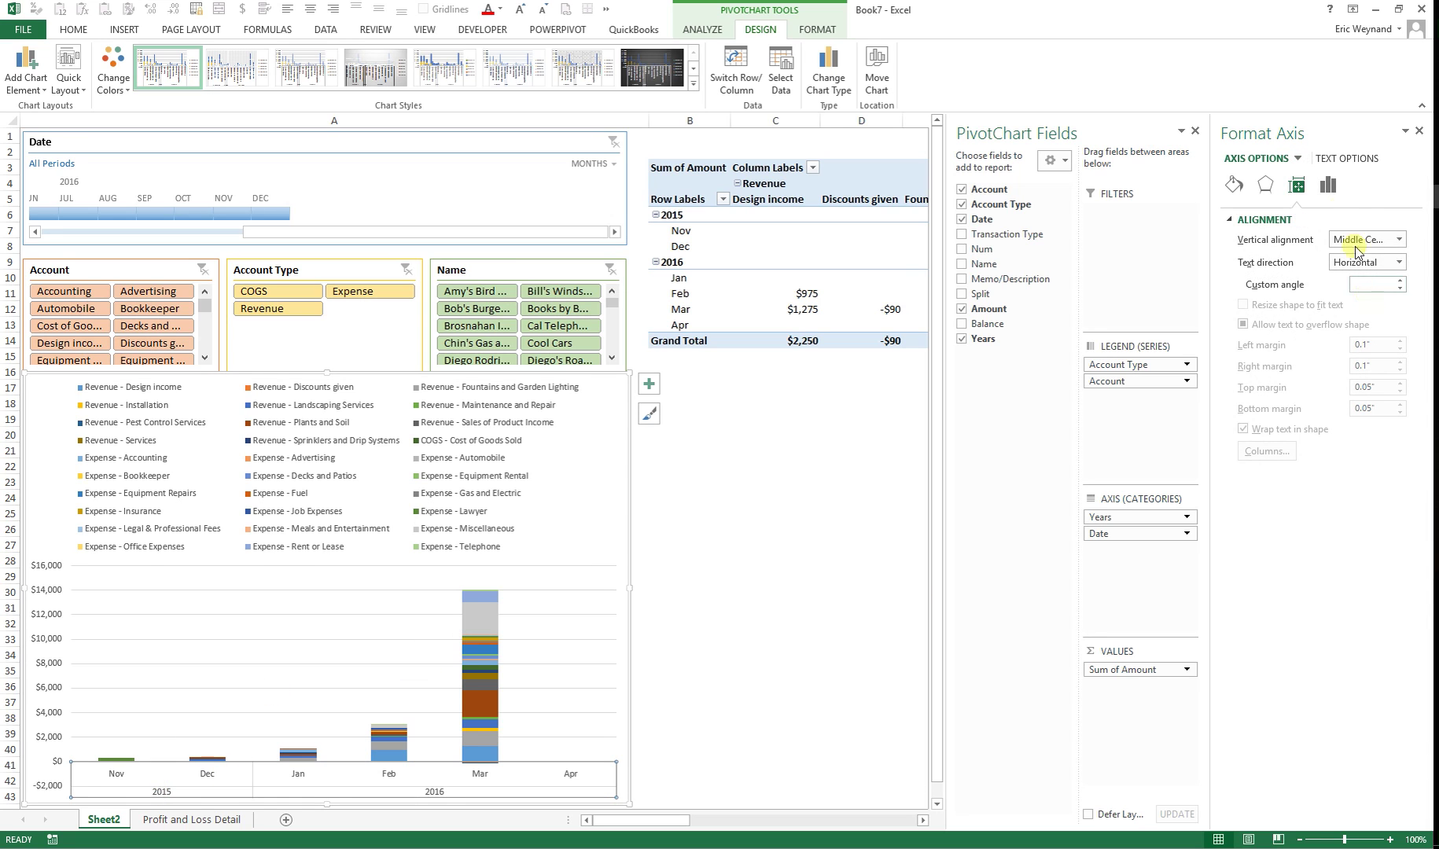
{"action": "left_click", "coordinate": [1330, 189]}
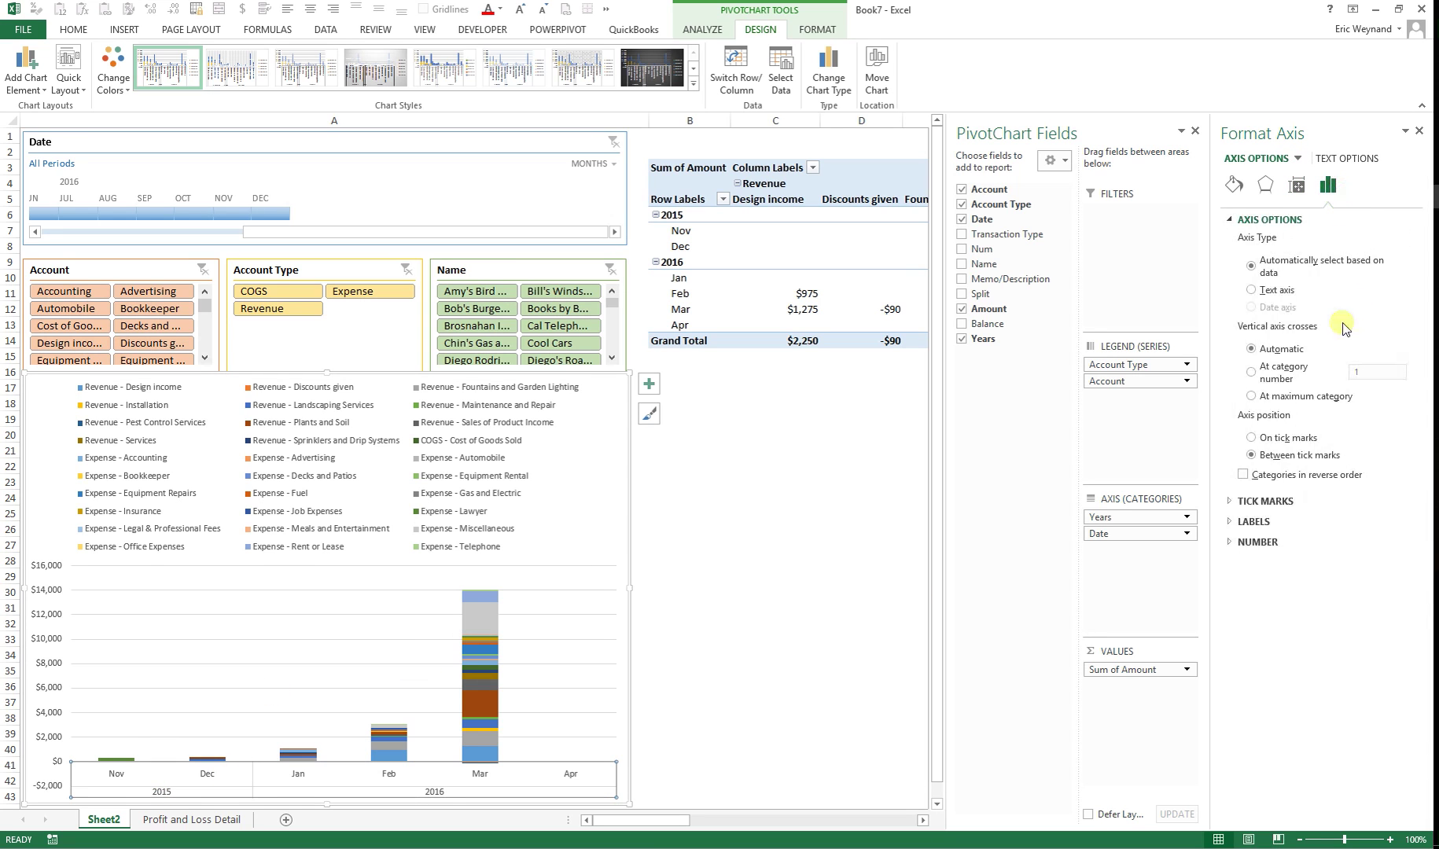
{"action": "left_click", "coordinate": [1266, 522]}
{"action": "left_click", "coordinate": [1398, 632]}
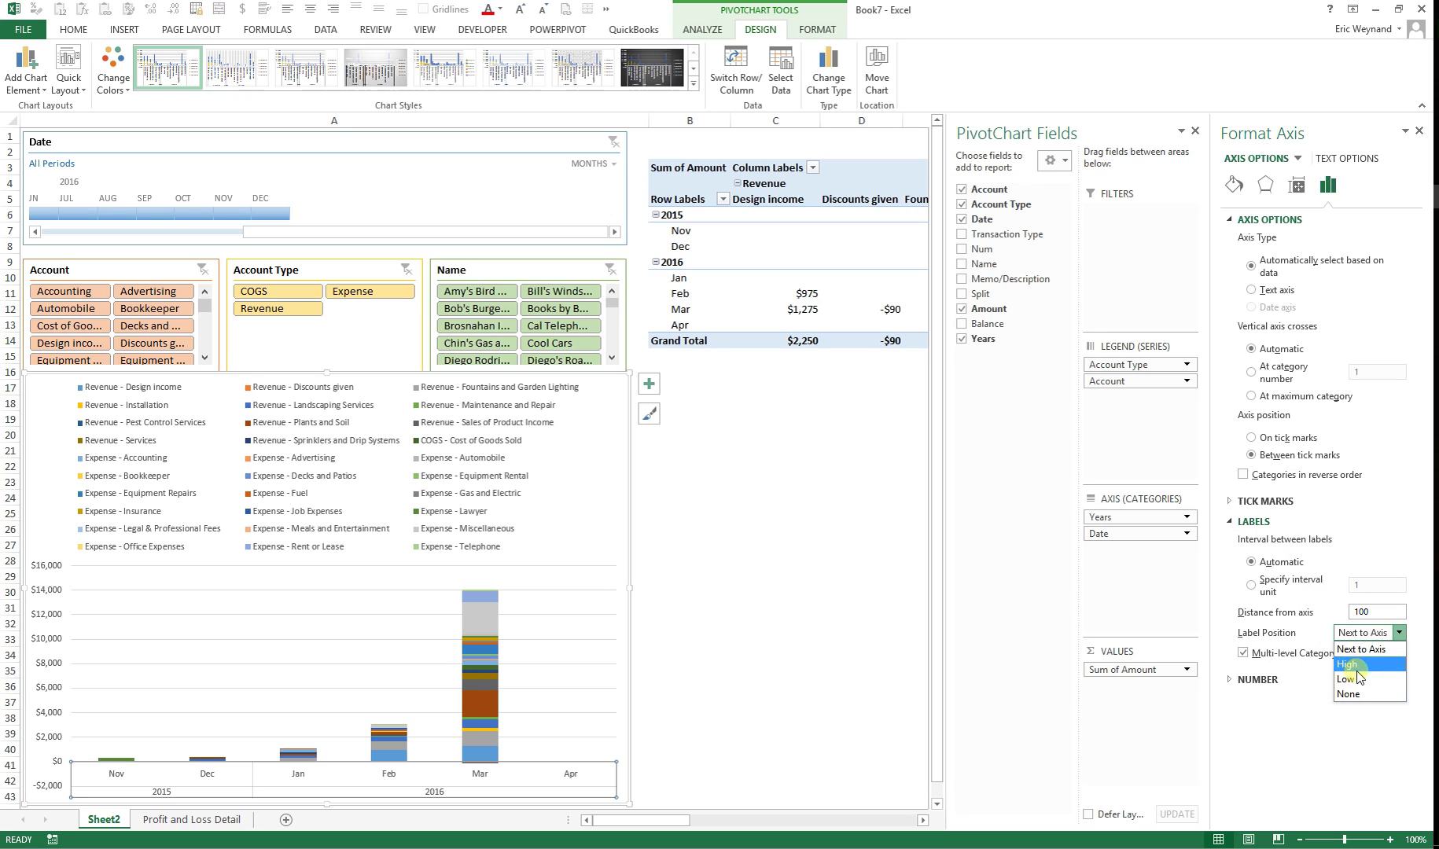
{"action": "left_click", "coordinate": [1354, 678]}
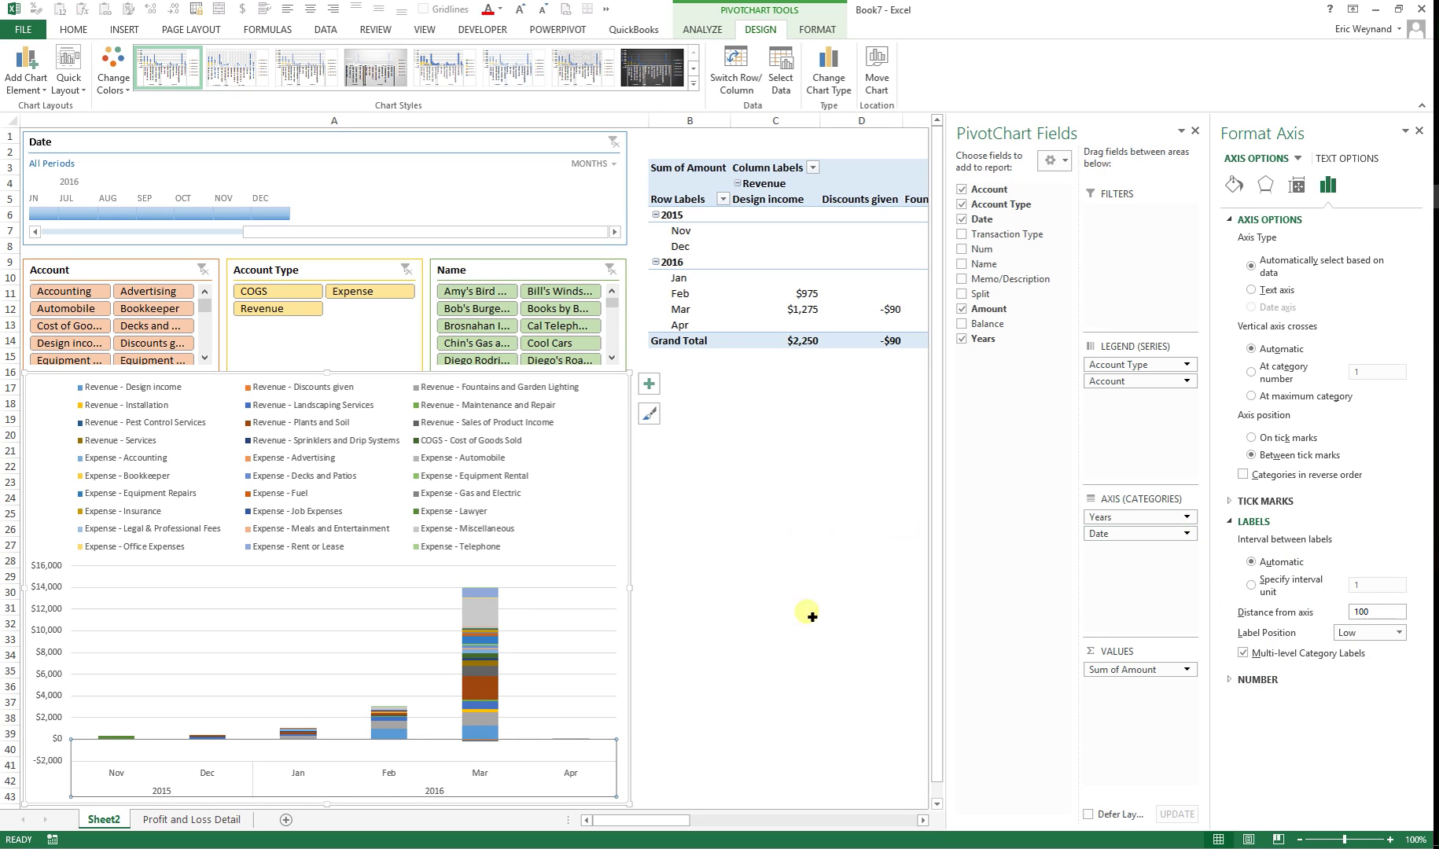
Set the timeline to OCT 2015–FEB 2016, then lower the plot area's top and adjust its edges
{"action": "left_click", "coordinate": [201, 230]}
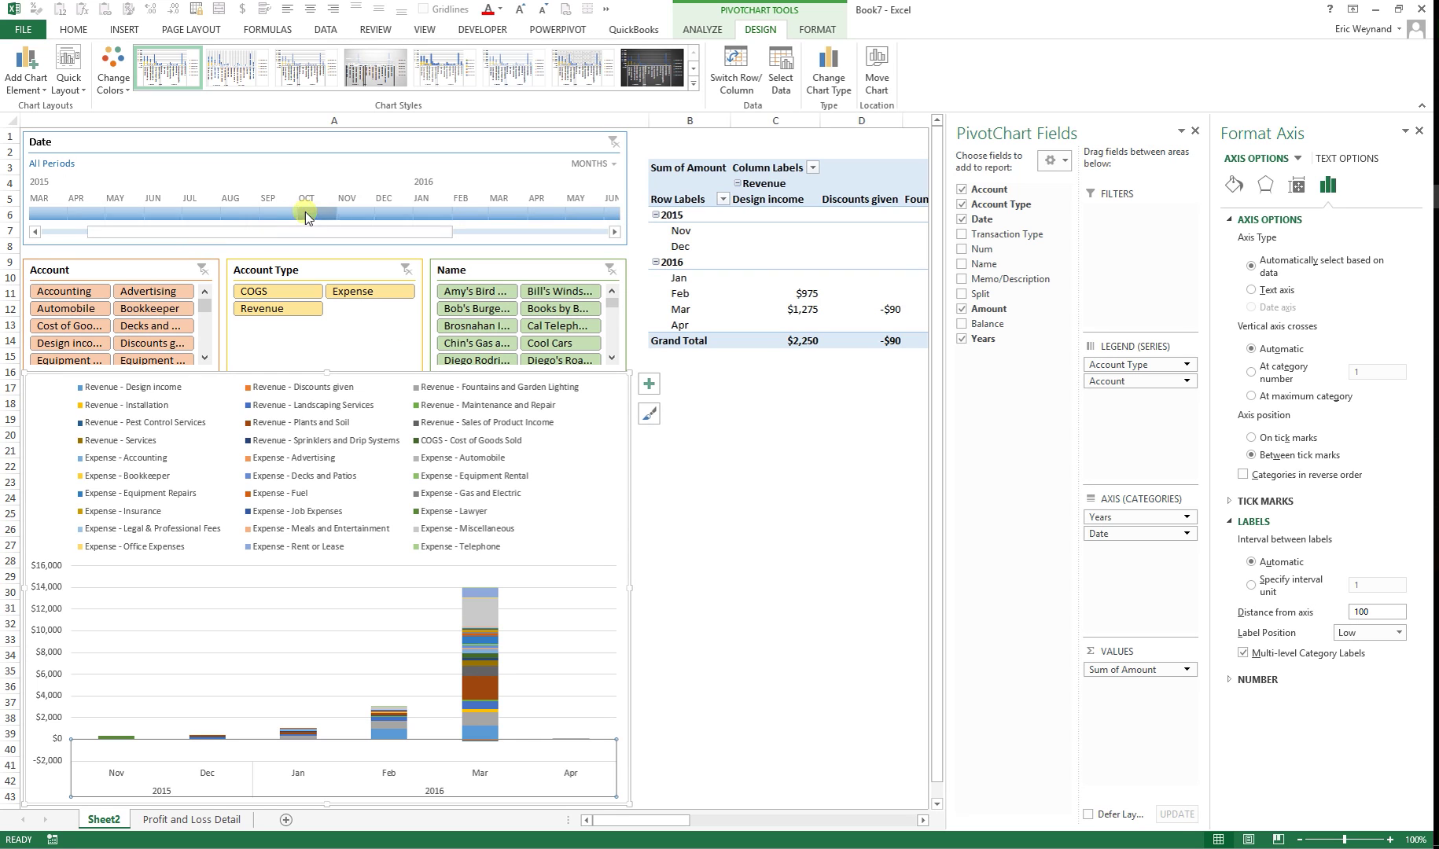
{"action": "left_click_drag", "start_coordinate": [306, 217], "coordinate": [481, 214]}
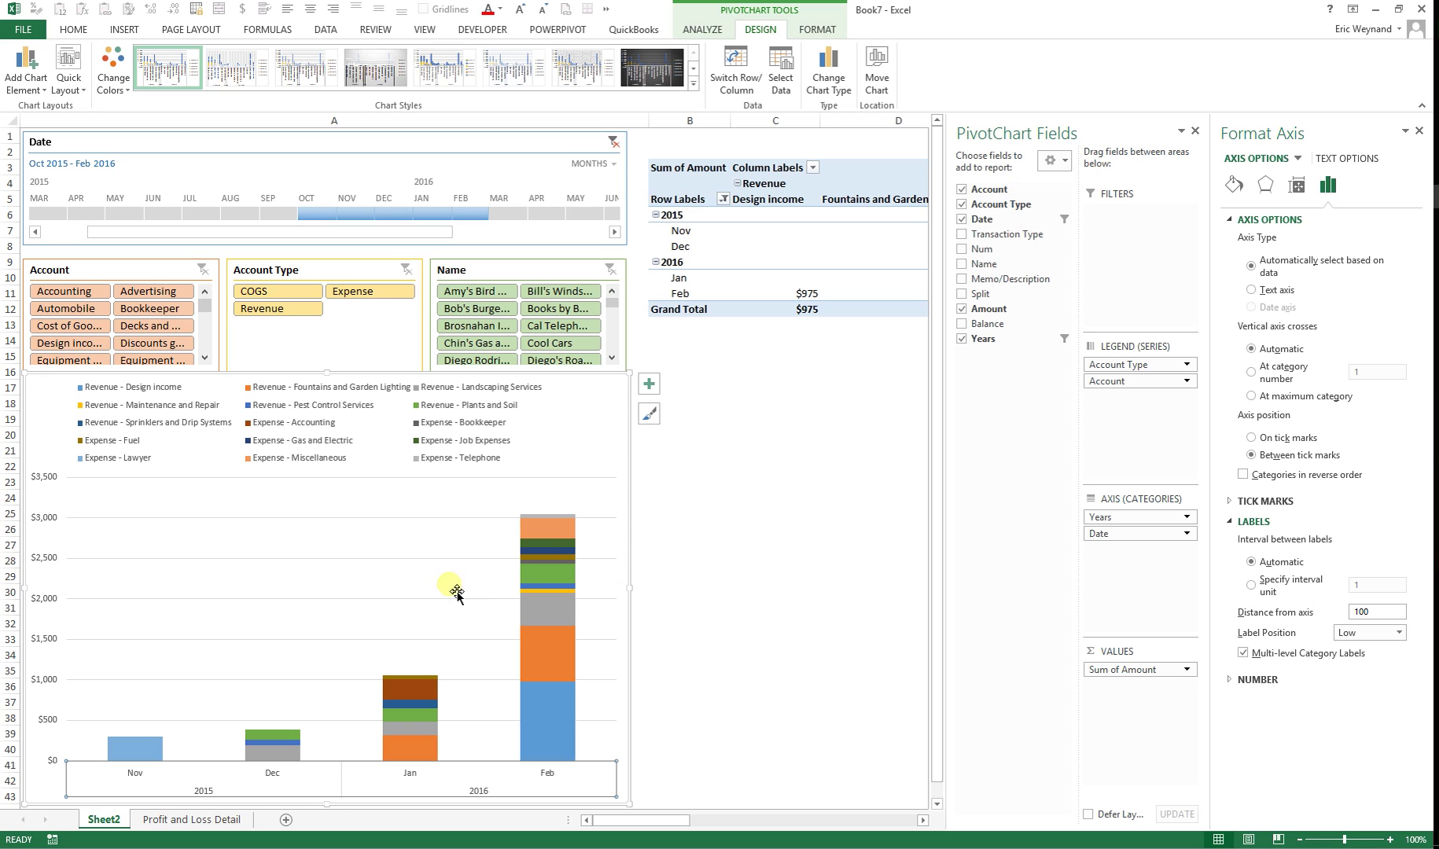
{"action": "left_click", "coordinate": [358, 506]}
{"action": "left_click_drag", "start_coordinate": [342, 477], "coordinate": [335, 595]}
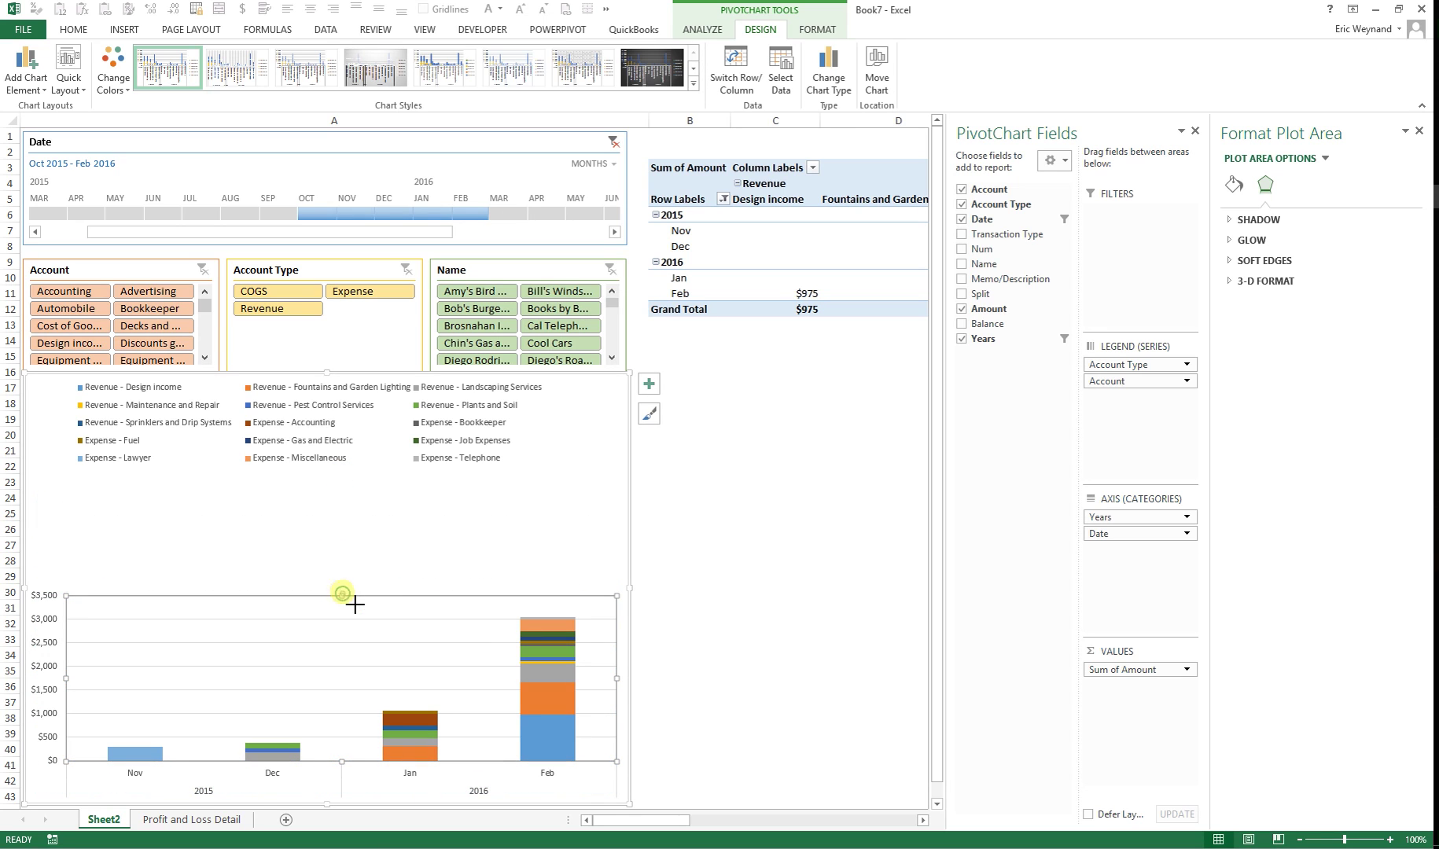
{"action": "left_click_drag", "start_coordinate": [346, 597], "coordinate": [346, 596]}
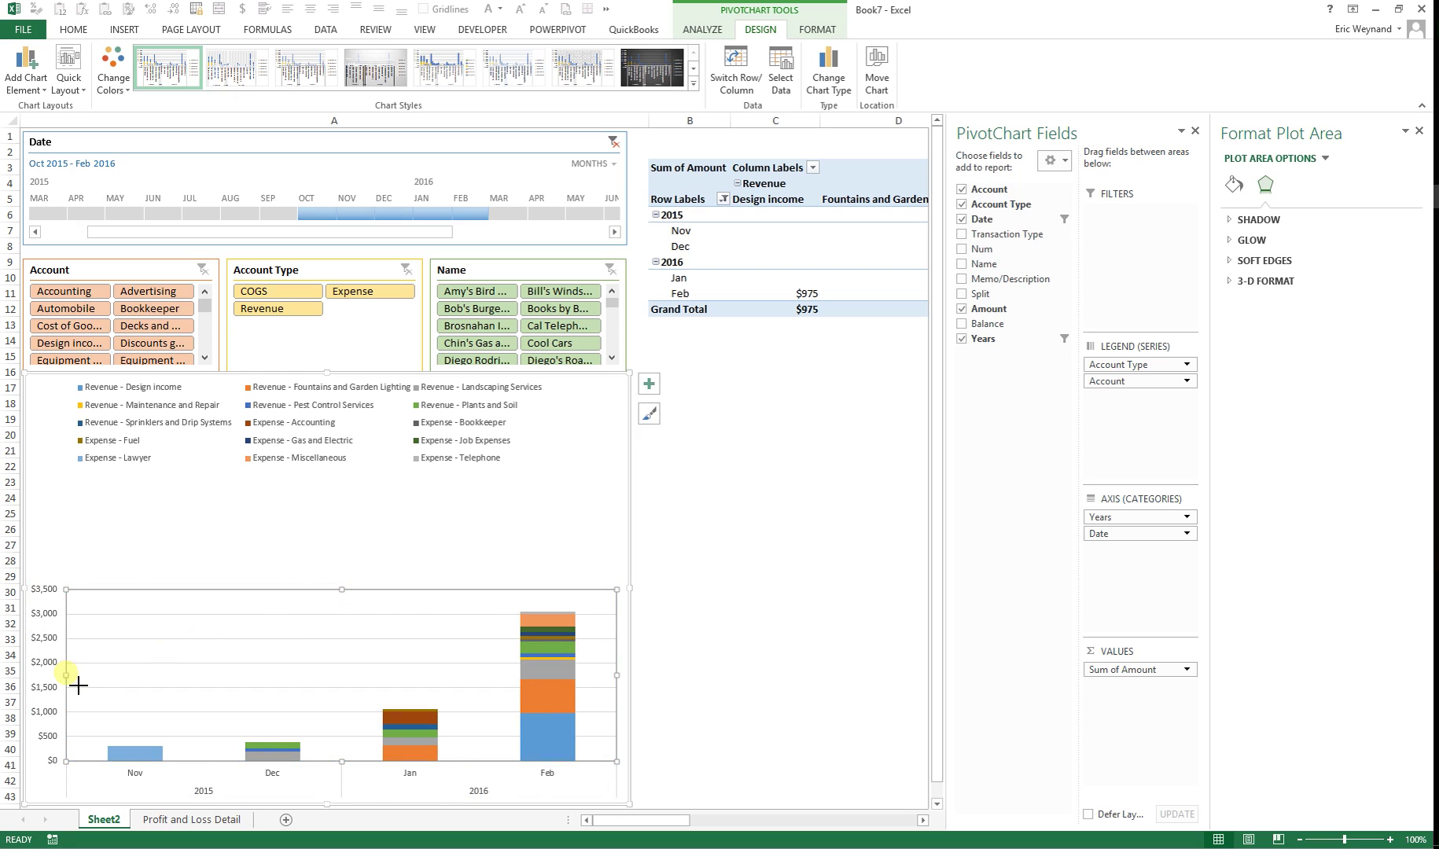
{"action": "left_click_drag", "start_coordinate": [78, 686], "coordinate": [77, 682]}
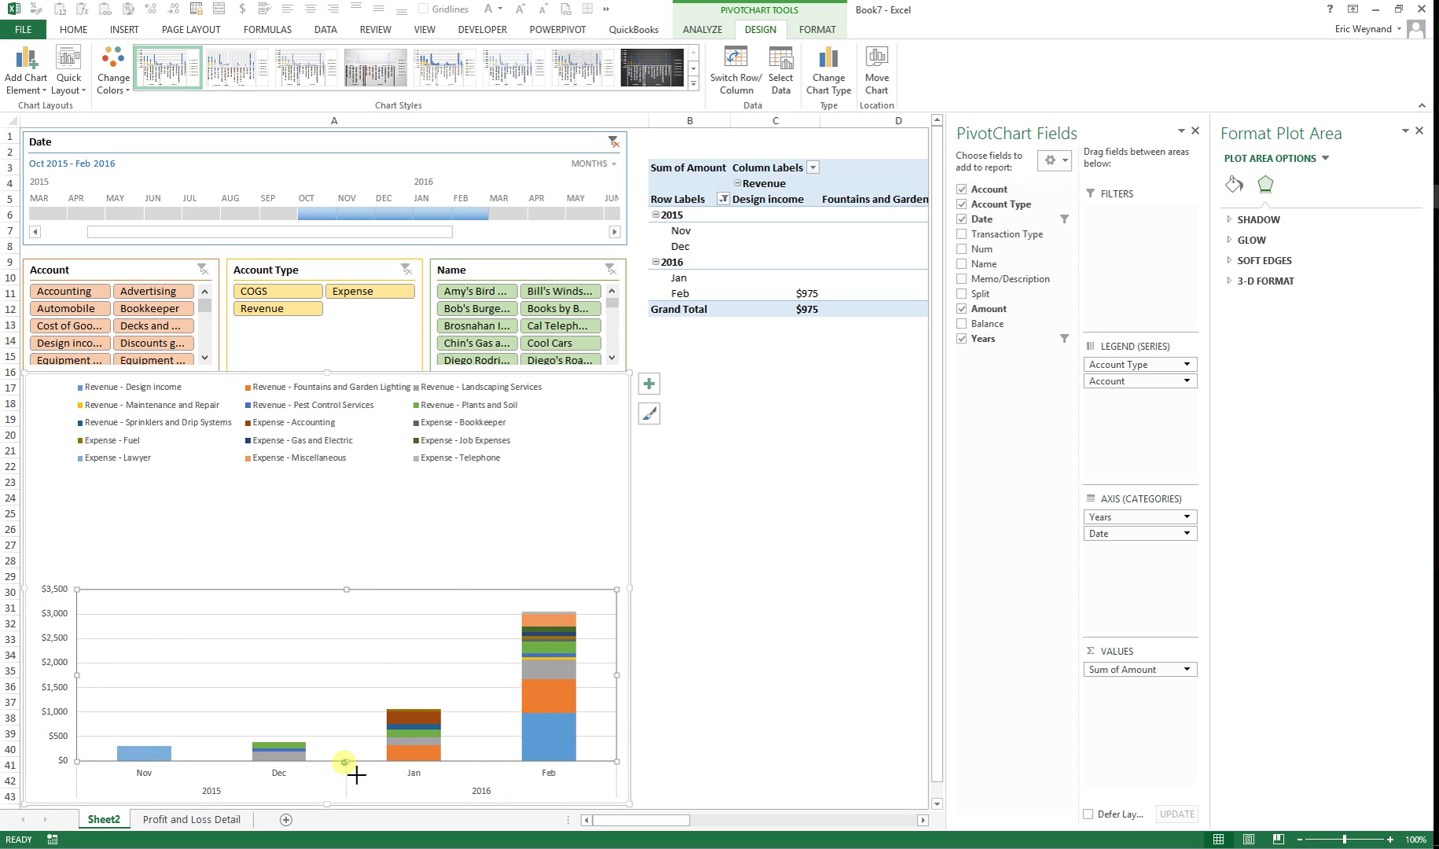
{"action": "left_click_drag", "start_coordinate": [345, 762], "coordinate": [346, 753]}
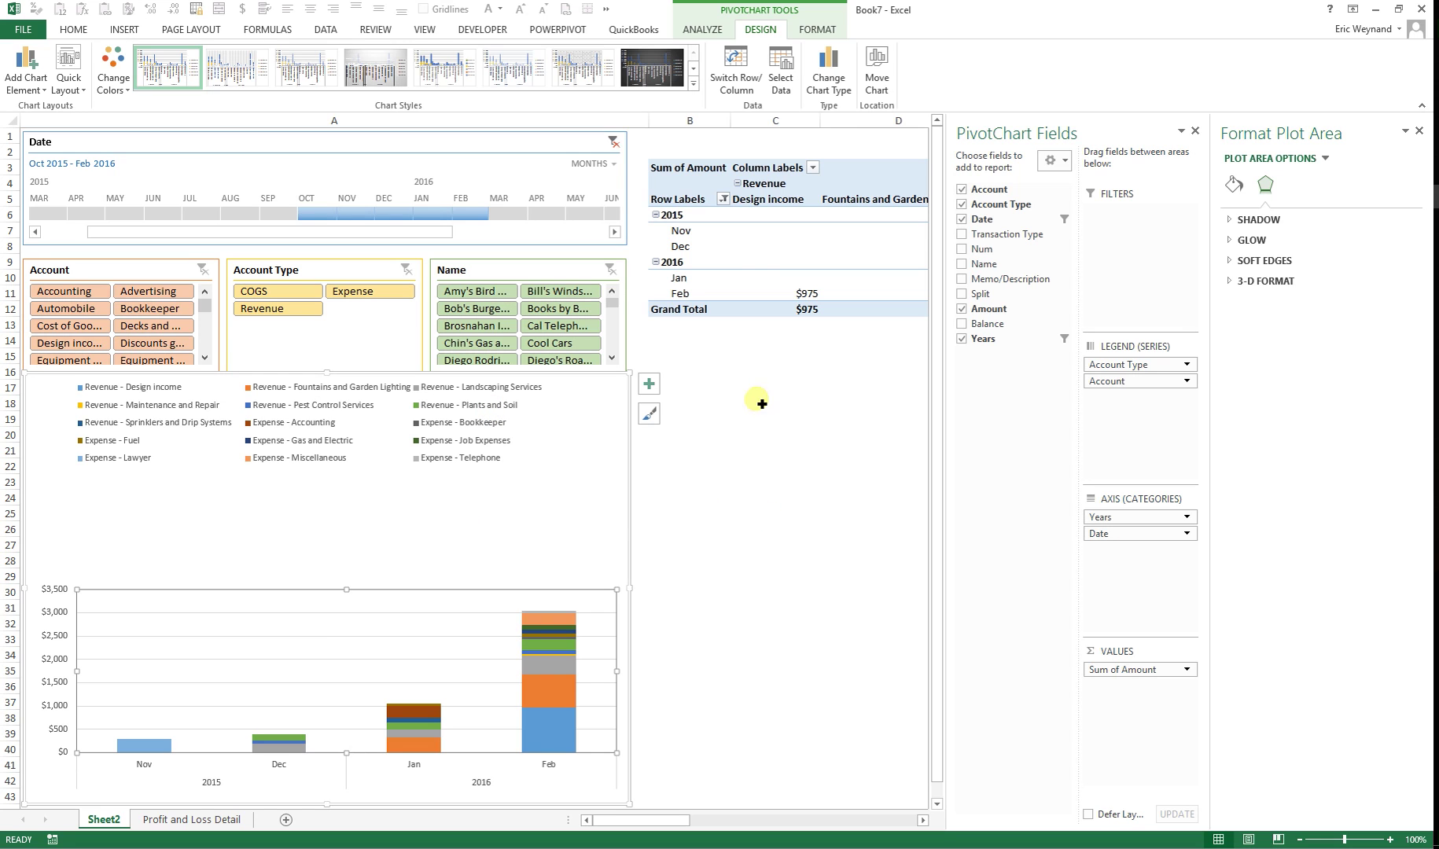
Copy the entire pivot table and paste it at cell B23
{"action": "left_click", "coordinate": [692, 244]}
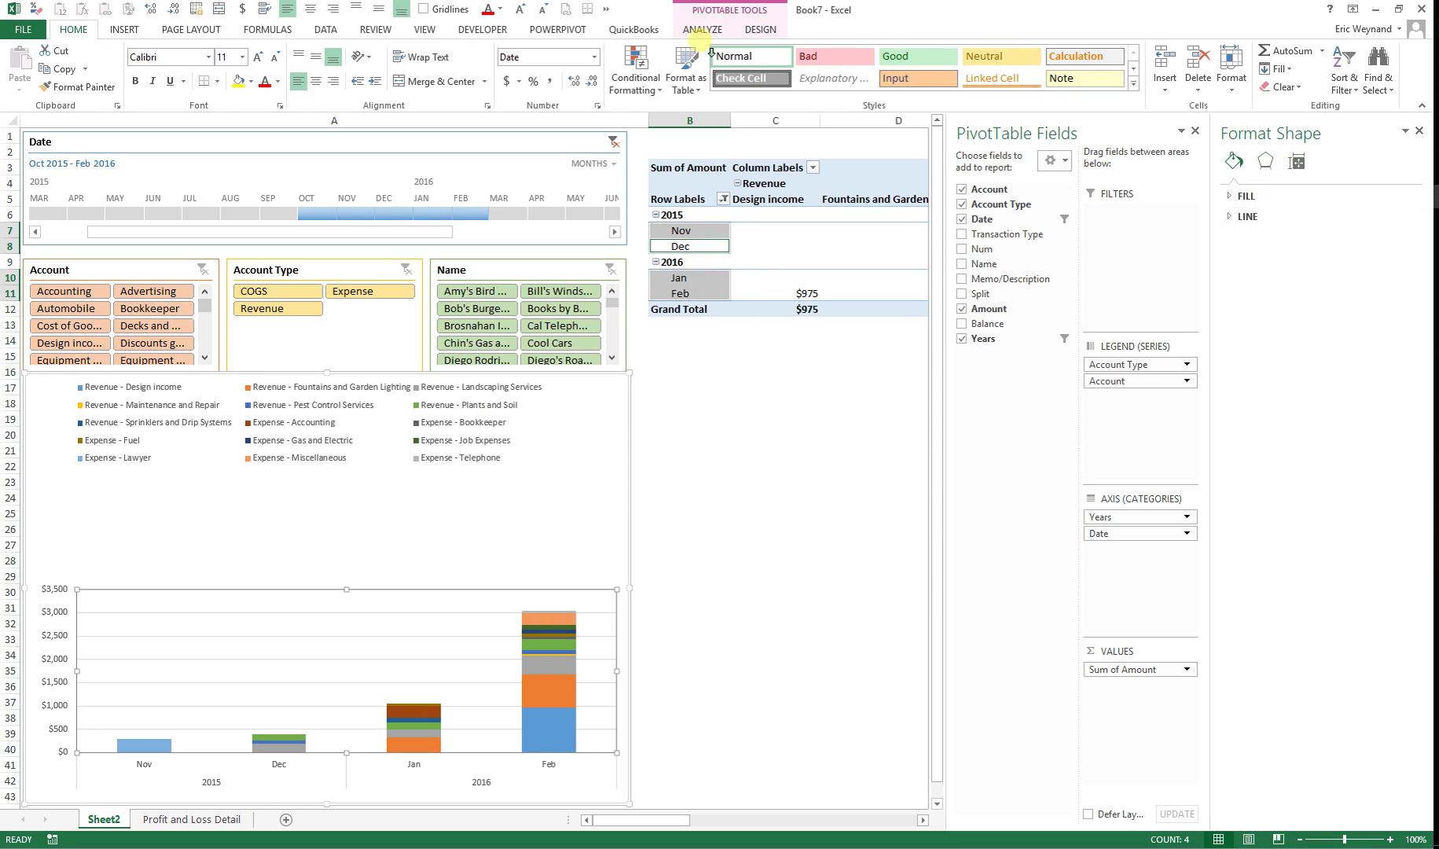
{"action": "left_click", "coordinate": [702, 31]}
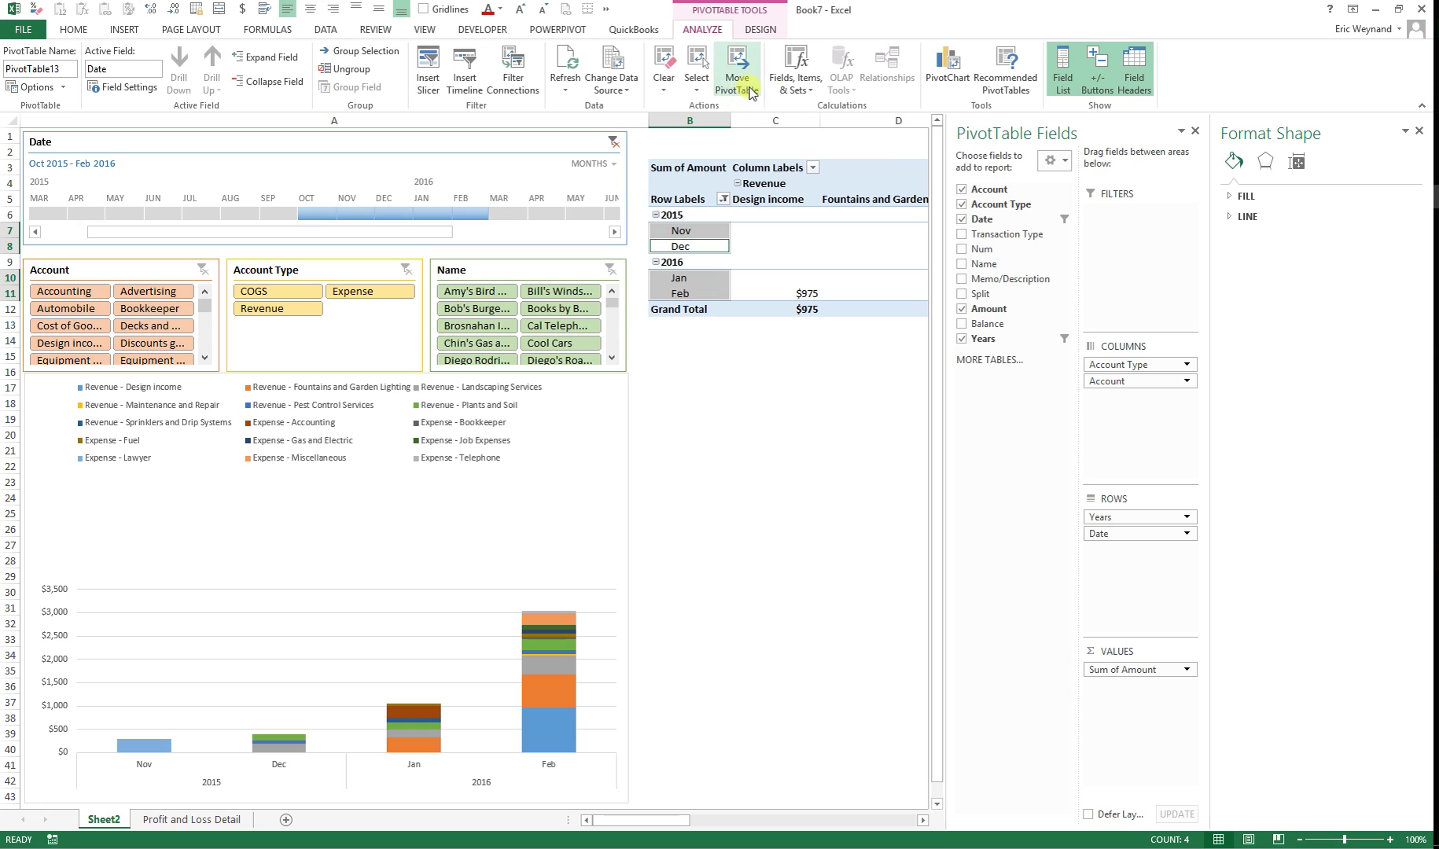
{"action": "left_click", "coordinate": [697, 78]}
{"action": "left_click", "coordinate": [741, 164]}
{"action": "key", "text": "ctrl+c"}
{"action": "left_click", "coordinate": [678, 487]}
{"action": "key", "text": "ctrl+v"}
Remove Account and Account Type from the copied pivot so it totals by month only
{"action": "left_click", "coordinate": [776, 527]}
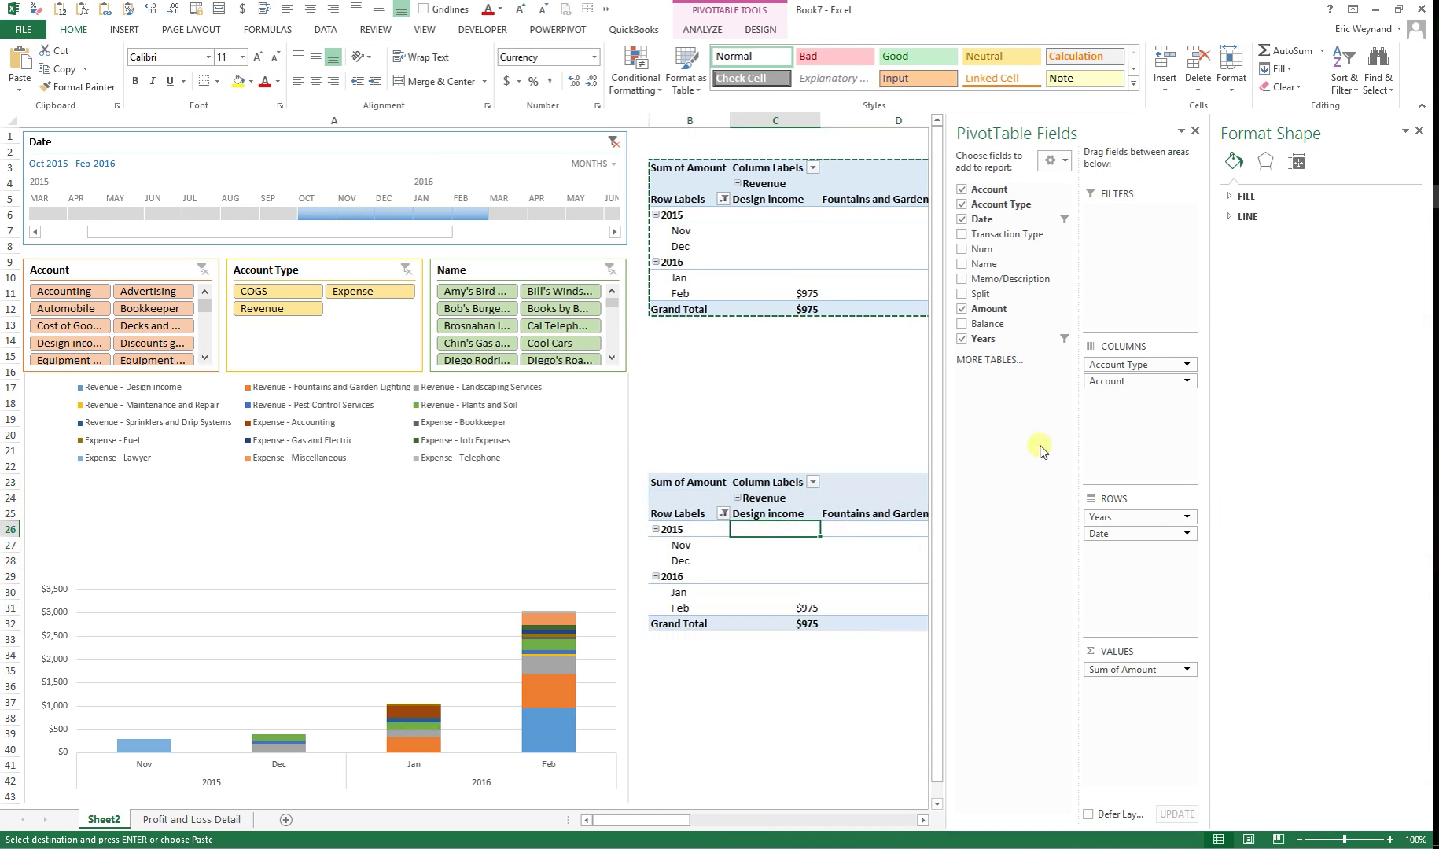
{"action": "left_click_drag", "start_coordinate": [1109, 380], "coordinate": [834, 378]}
{"action": "left_click_drag", "start_coordinate": [1134, 365], "coordinate": [834, 402]}
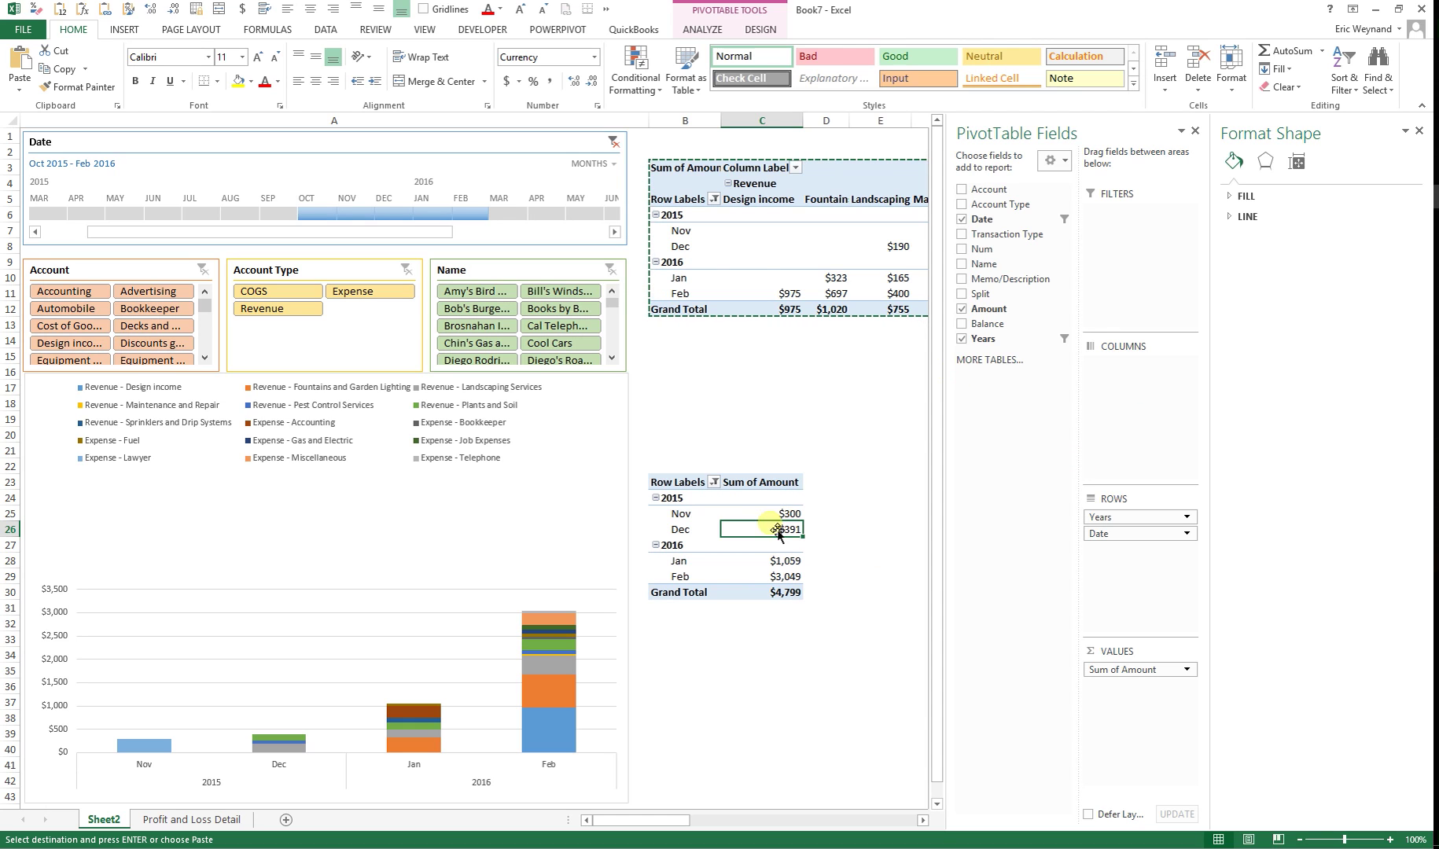
{"action": "left_click", "coordinate": [702, 30]}
Insert a Line PivotChart of the monthly totals, sized 5.7" high by 8" wide
{"action": "left_click", "coordinate": [949, 74]}
{"action": "left_click", "coordinate": [169, 175]}
{"action": "key", "text": "Return"}
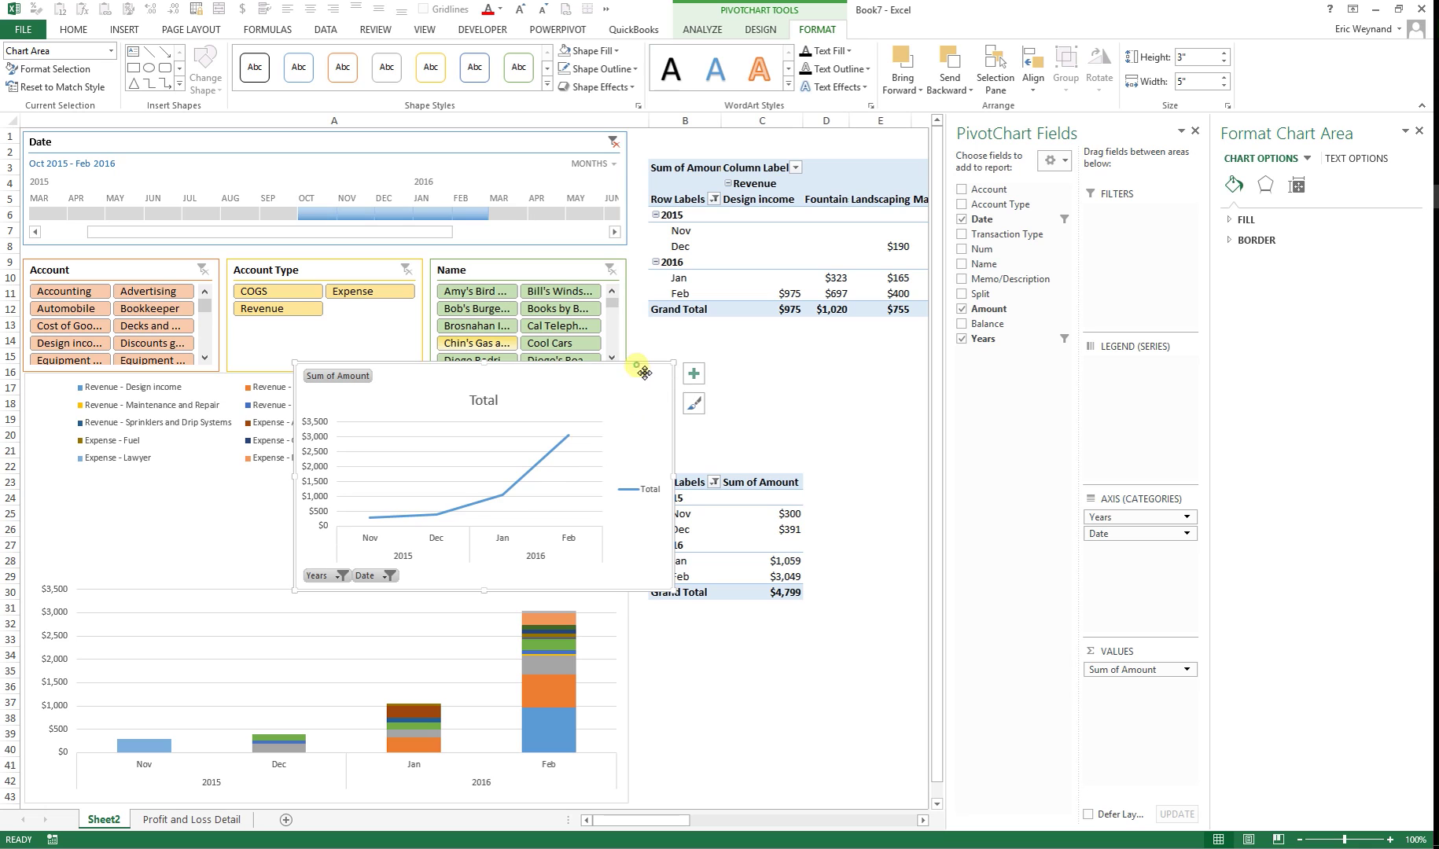
{"action": "left_click_drag", "start_coordinate": [644, 372], "coordinate": [617, 424]}
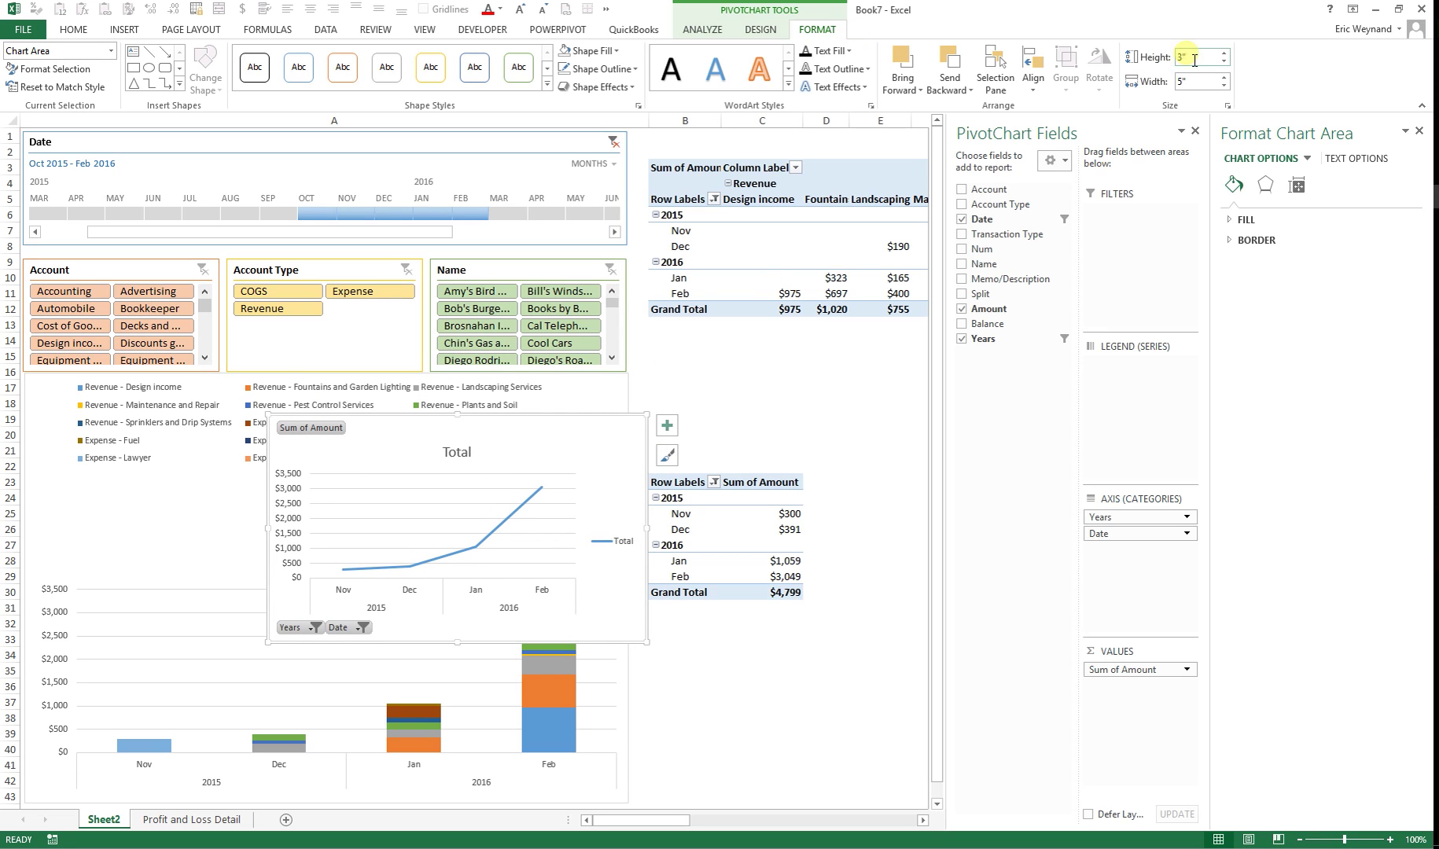
{"action": "key", "text": "Return"}
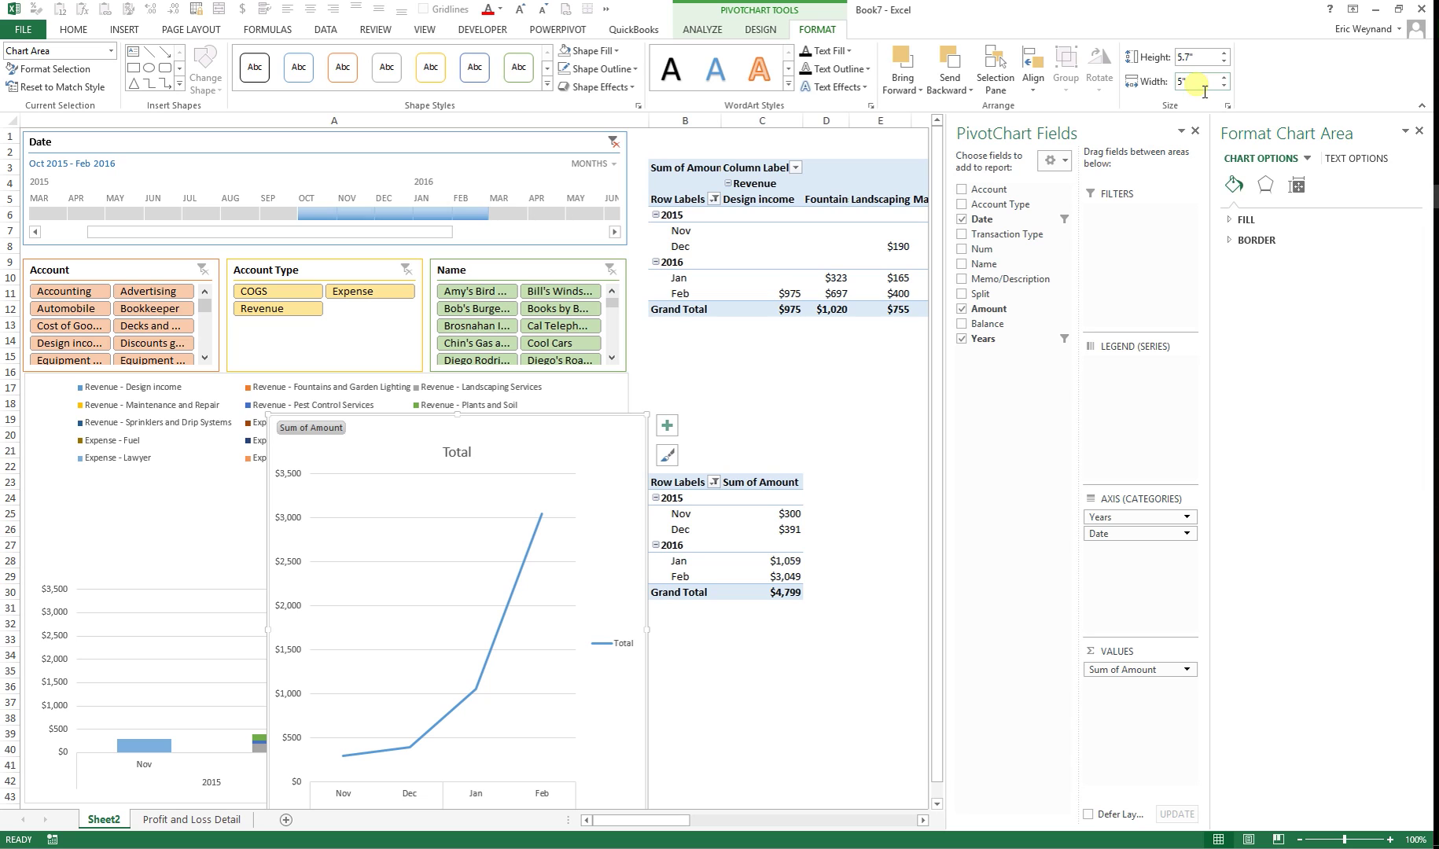
{"action": "left_click", "coordinate": [1194, 82]}
{"action": "type", "text": "8"}
{"action": "key", "text": "Return"}
{"action": "left_click_drag", "start_coordinate": [597, 447], "coordinate": [499, 415]}
Remove the line chart's title, legend, field buttons and gridlines, and set its chart area to No Fill
{"action": "left_click", "coordinate": [499, 417]}
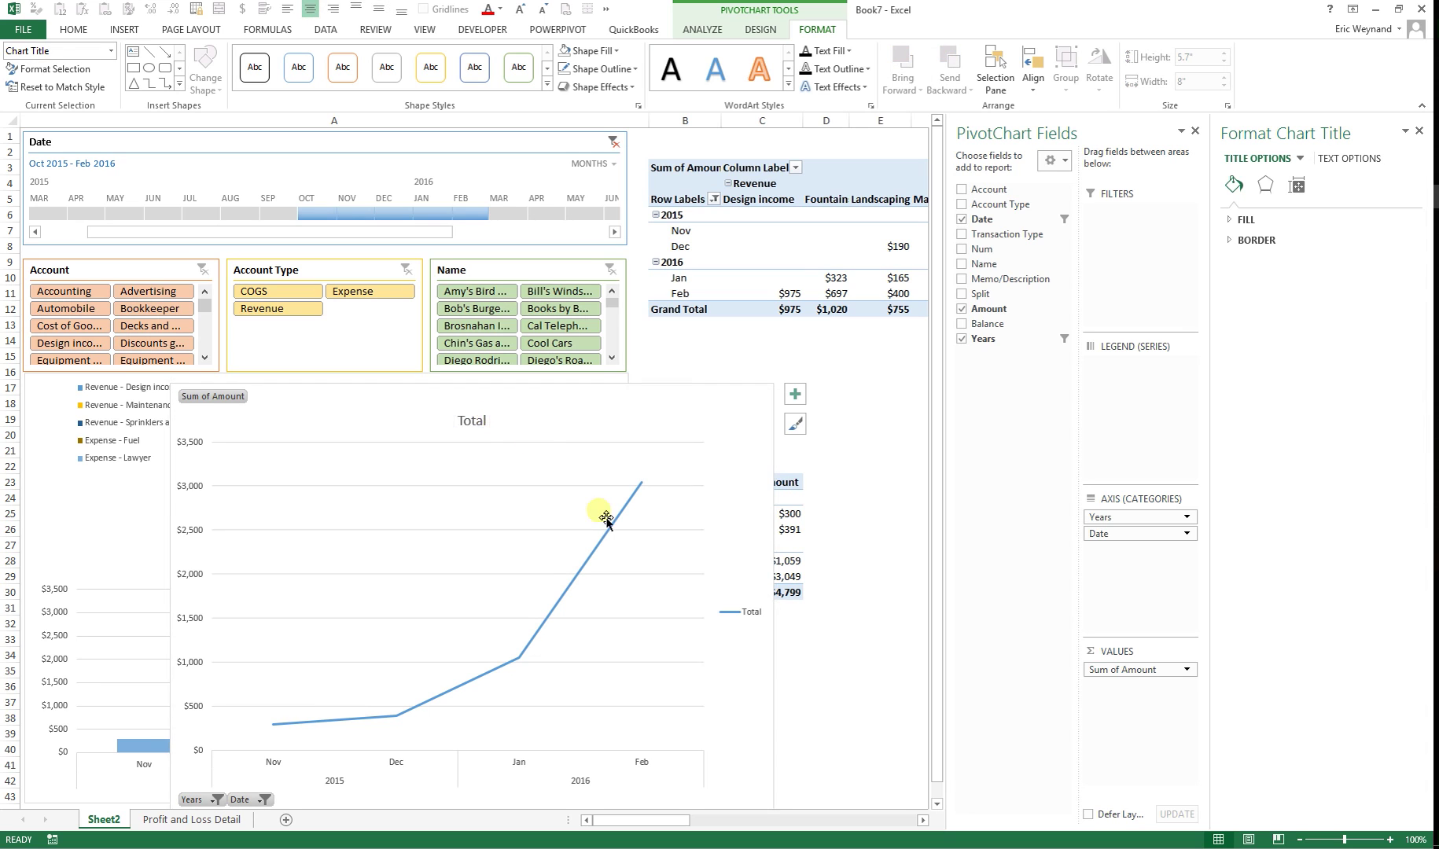
{"action": "key", "text": "Delete"}
{"action": "left_click", "coordinate": [742, 601]}
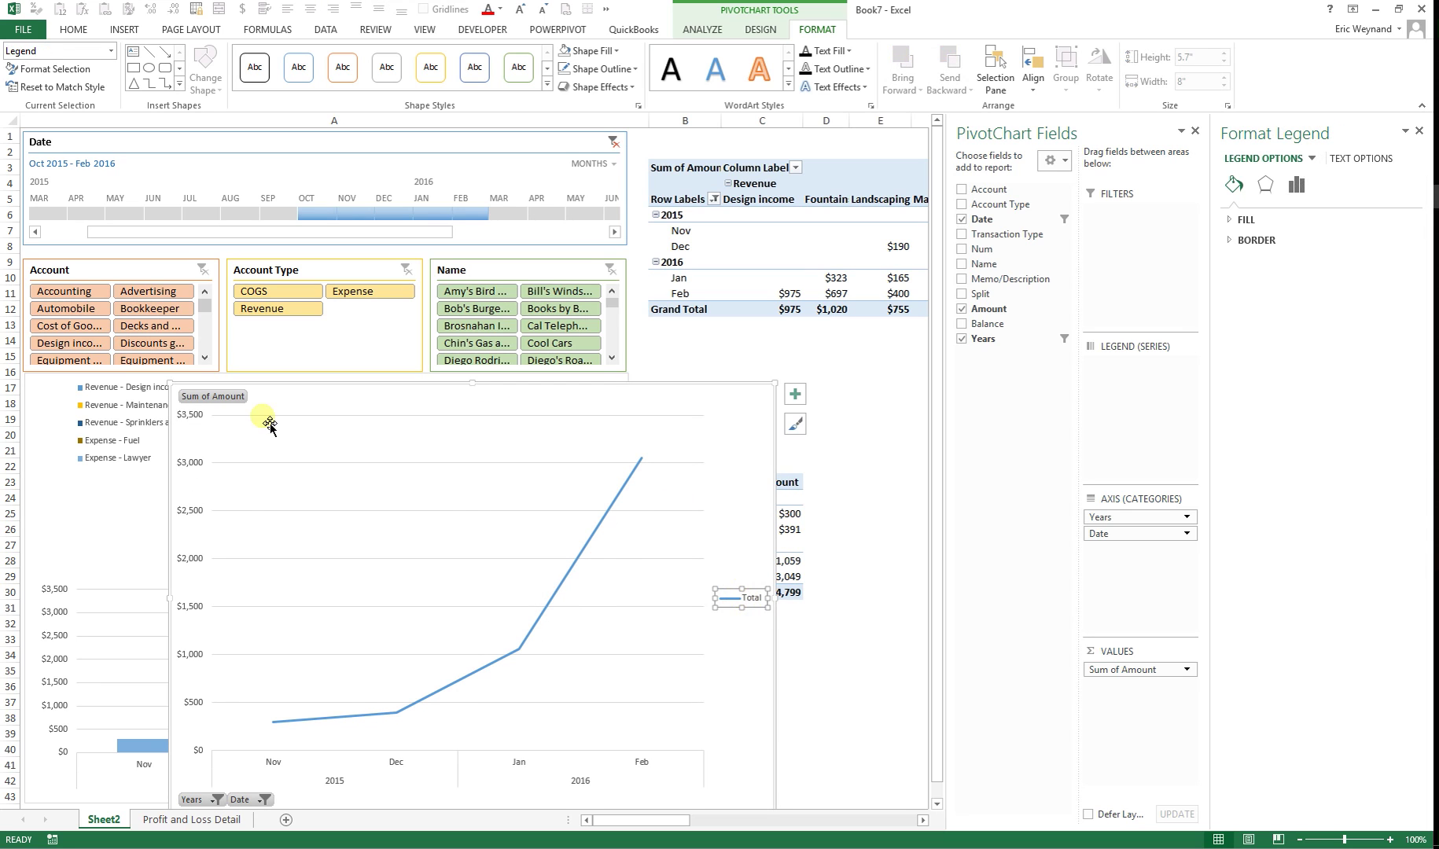
{"action": "key", "text": "Delete"}
{"action": "left_click", "coordinate": [227, 417]}
{"action": "right_click", "coordinate": [215, 401]}
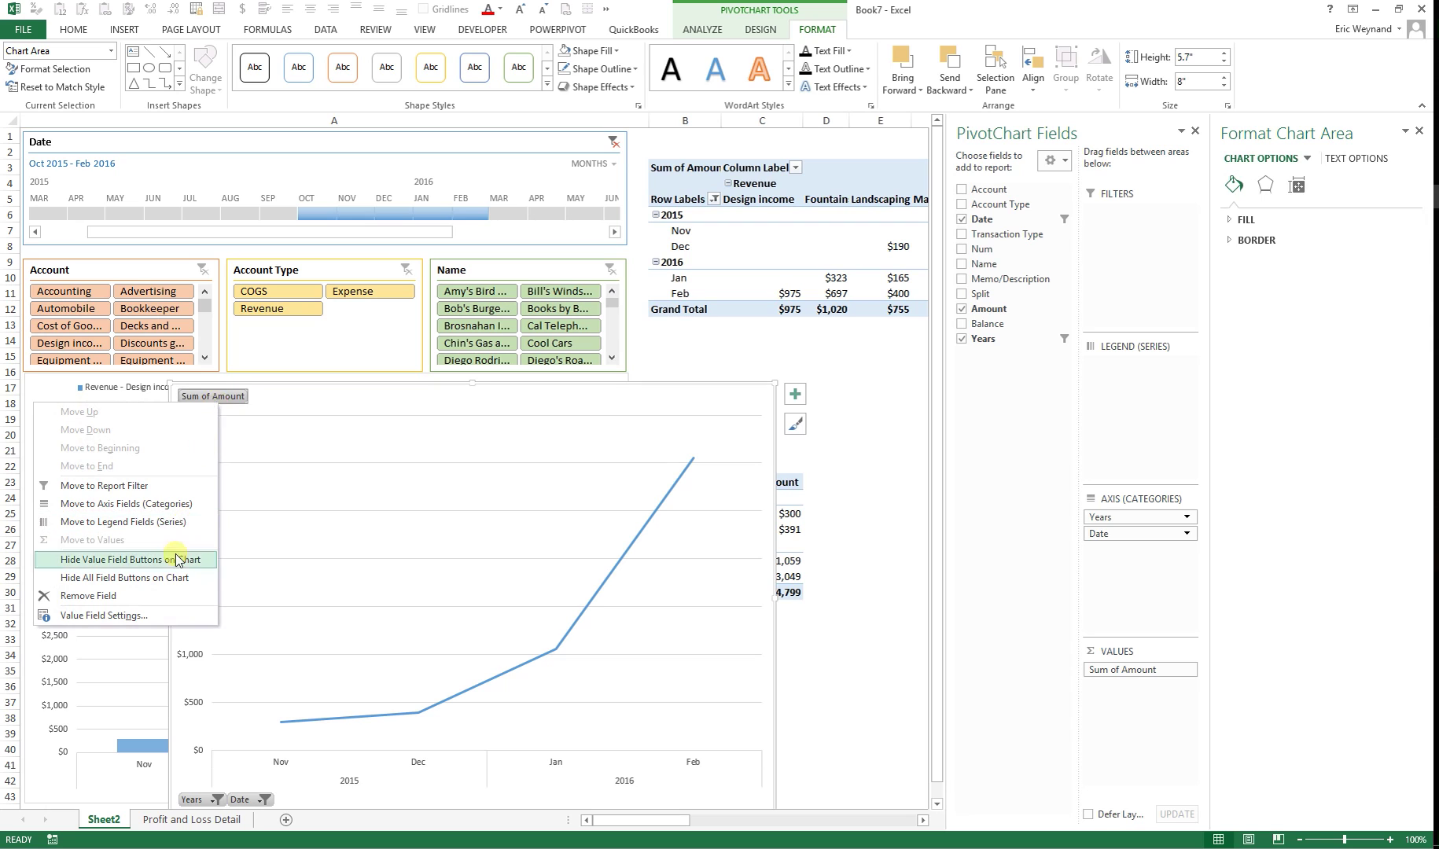
{"action": "left_click", "coordinate": [169, 578]}
{"action": "left_click", "coordinate": [410, 455]}
{"action": "left_click", "coordinate": [403, 447]}
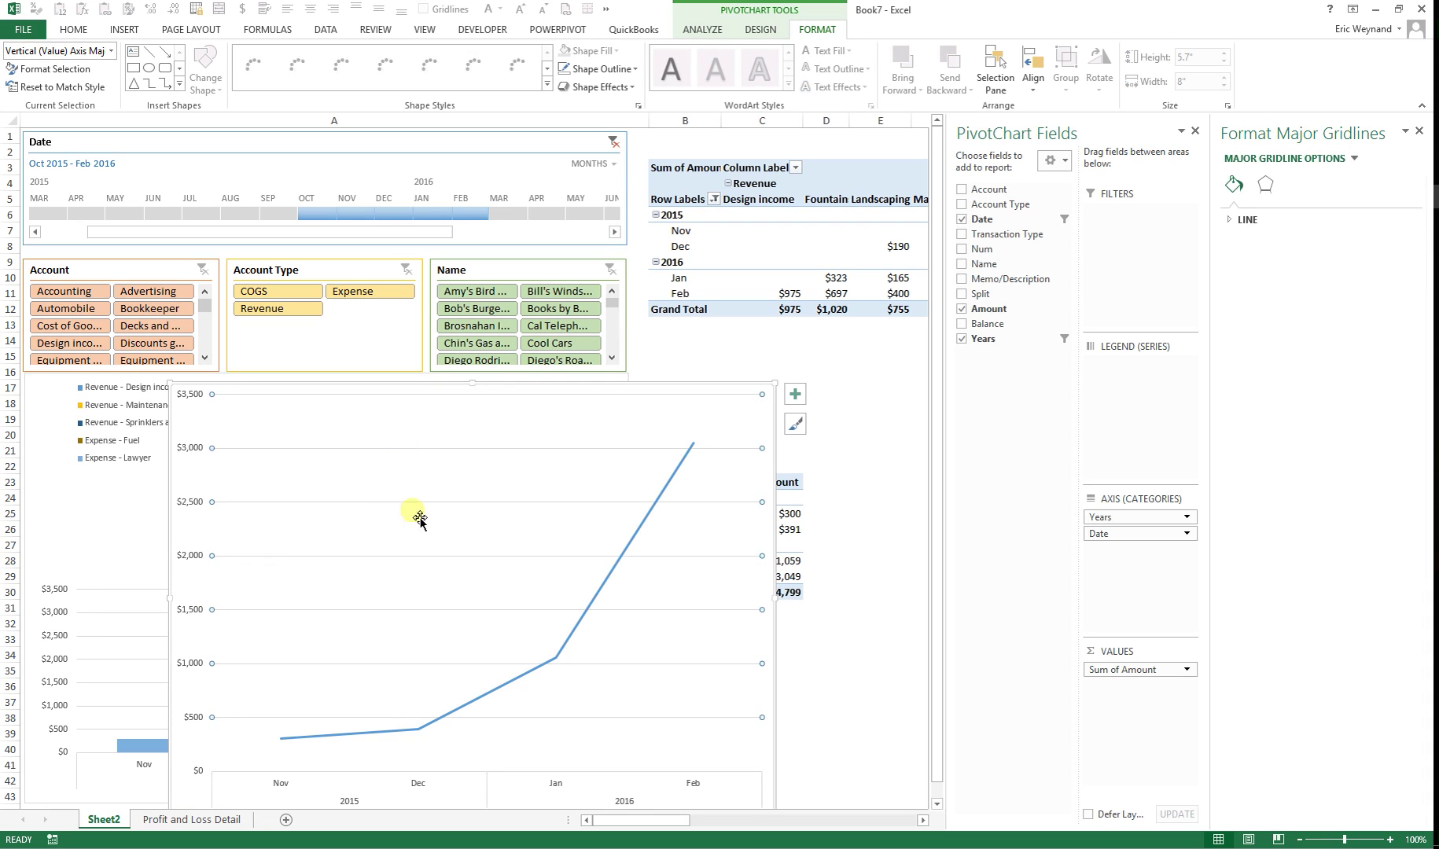
{"action": "key", "text": "Delete"}
{"action": "left_click", "coordinate": [581, 50]}
Align the left edges of the line chart and the stacked-column chart
{"action": "left_click", "coordinate": [118, 446]}
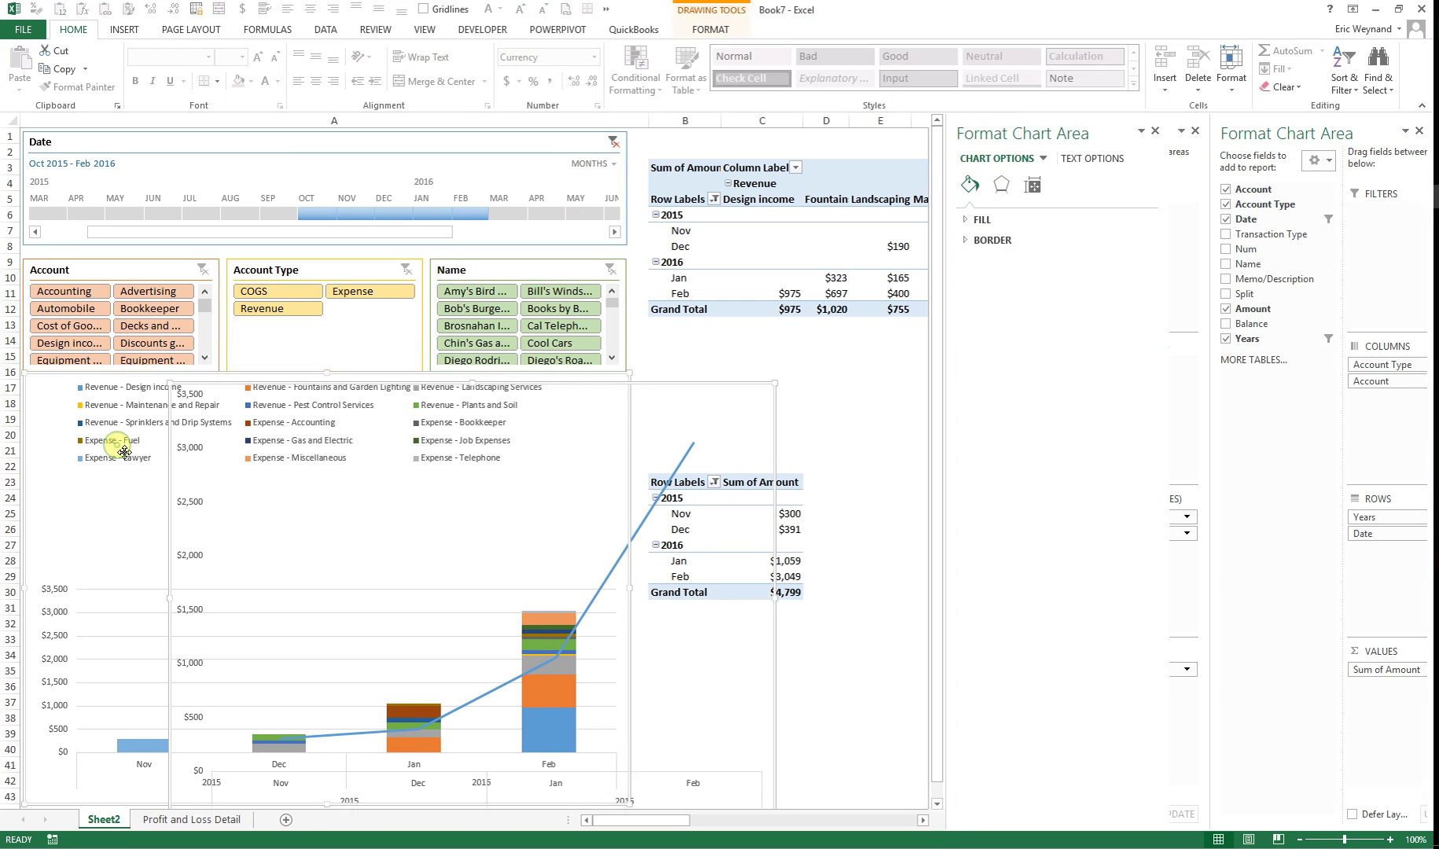
{"action": "left_click", "coordinate": [695, 32]}
{"action": "left_click", "coordinate": [994, 86]}
{"action": "left_click", "coordinate": [1018, 106]}
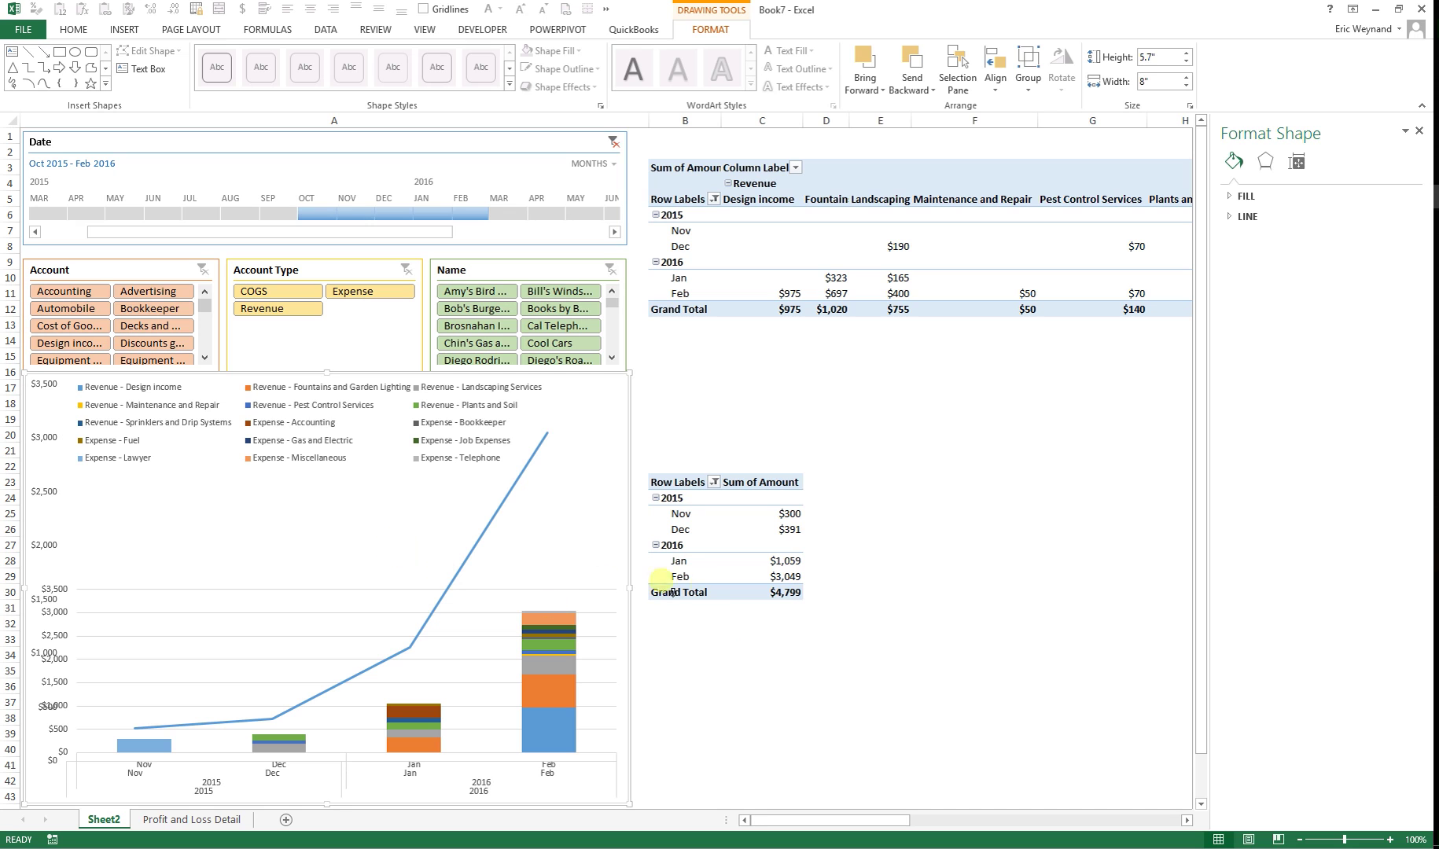
Resize the line chart's plot area so its top, bottom and left edges match the column chart
{"action": "left_click", "coordinate": [784, 435]}
{"action": "left_click", "coordinate": [515, 525]}
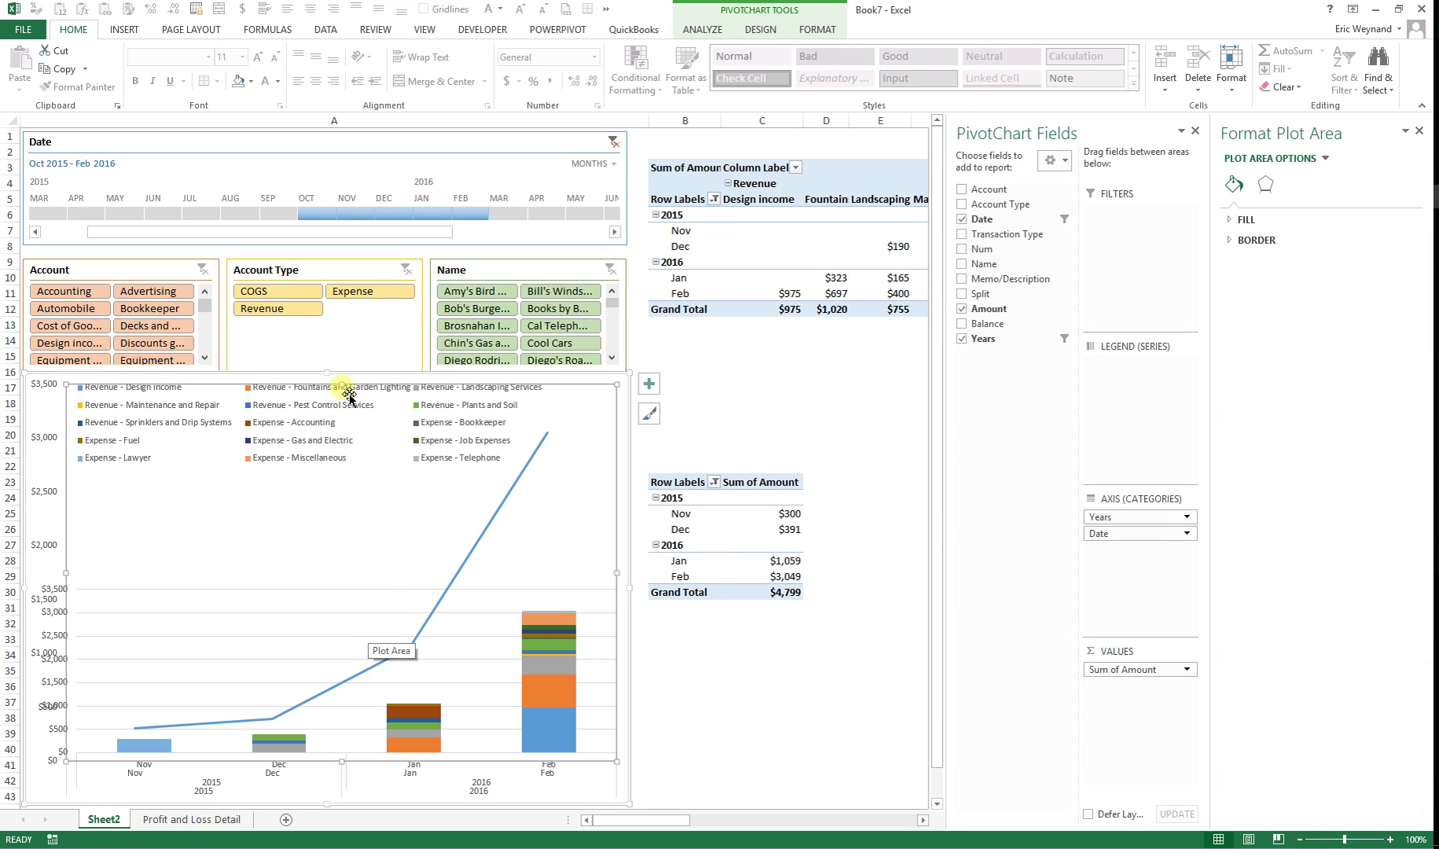
{"action": "left_click_drag", "start_coordinate": [345, 393], "coordinate": [343, 597]}
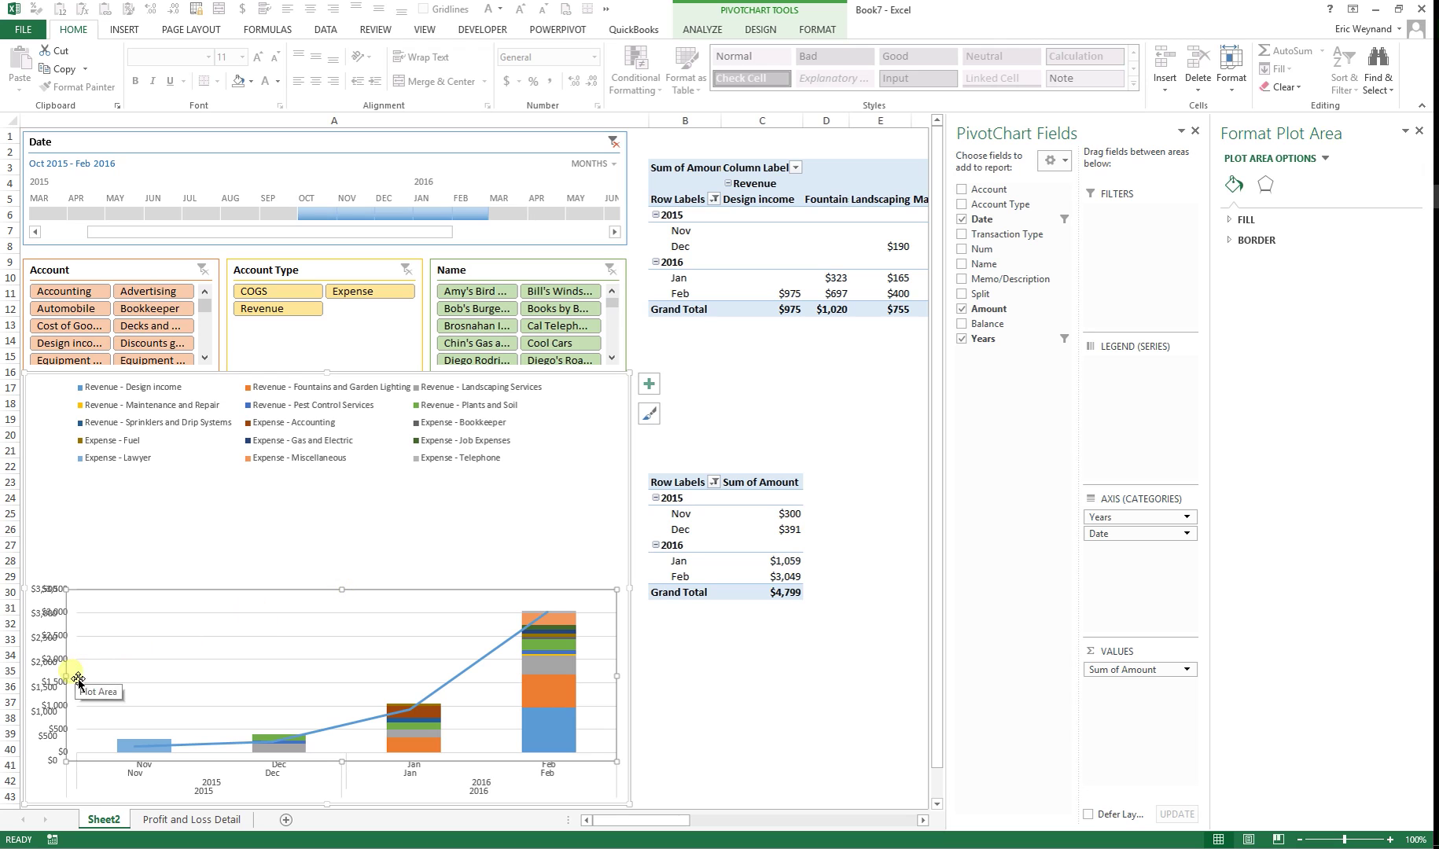
{"action": "left_click_drag", "start_coordinate": [351, 761], "coordinate": [353, 759]}
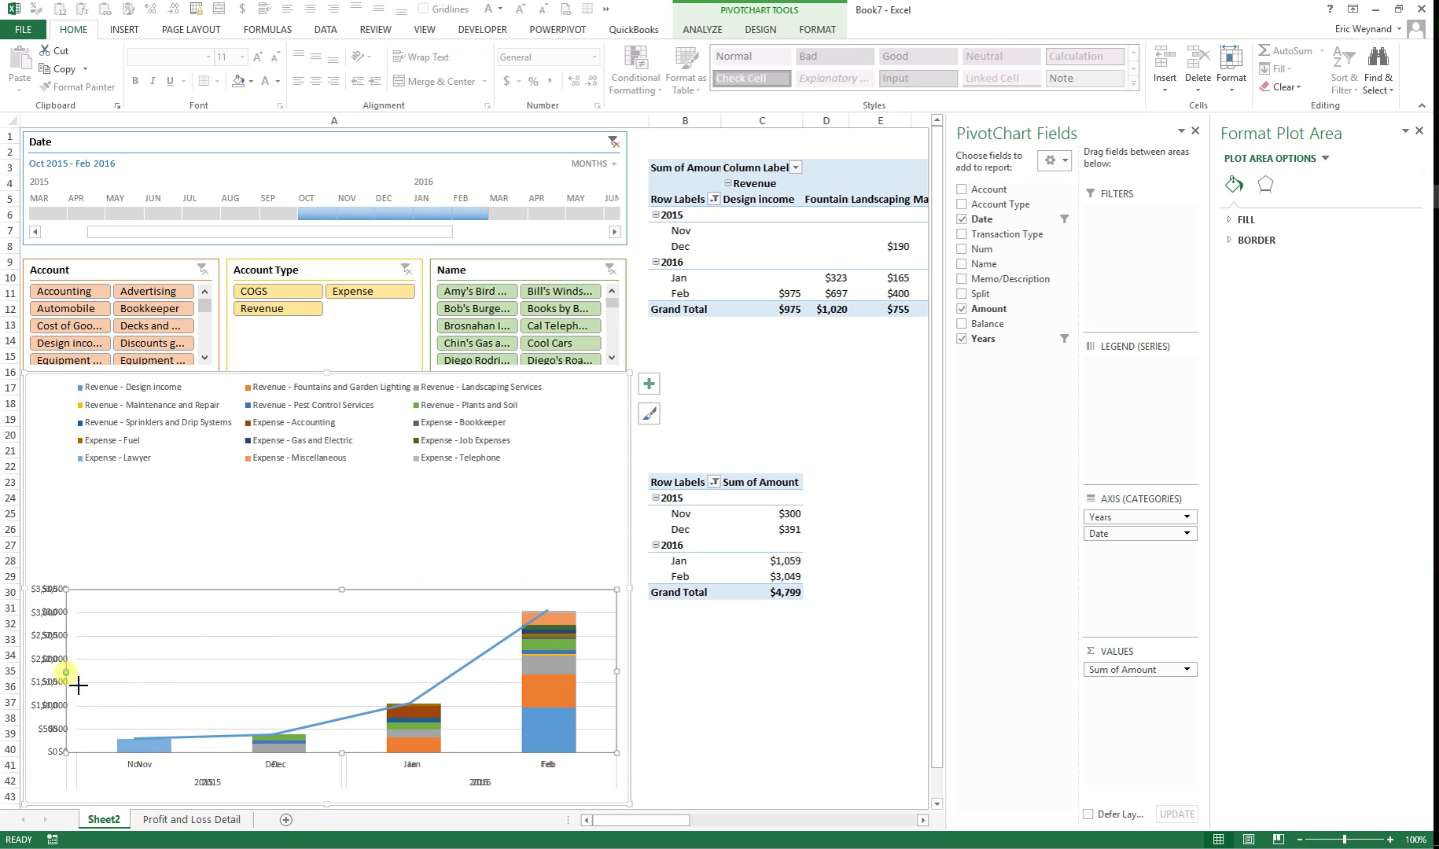
{"action": "left_click_drag", "start_coordinate": [66, 672], "coordinate": [84, 673]}
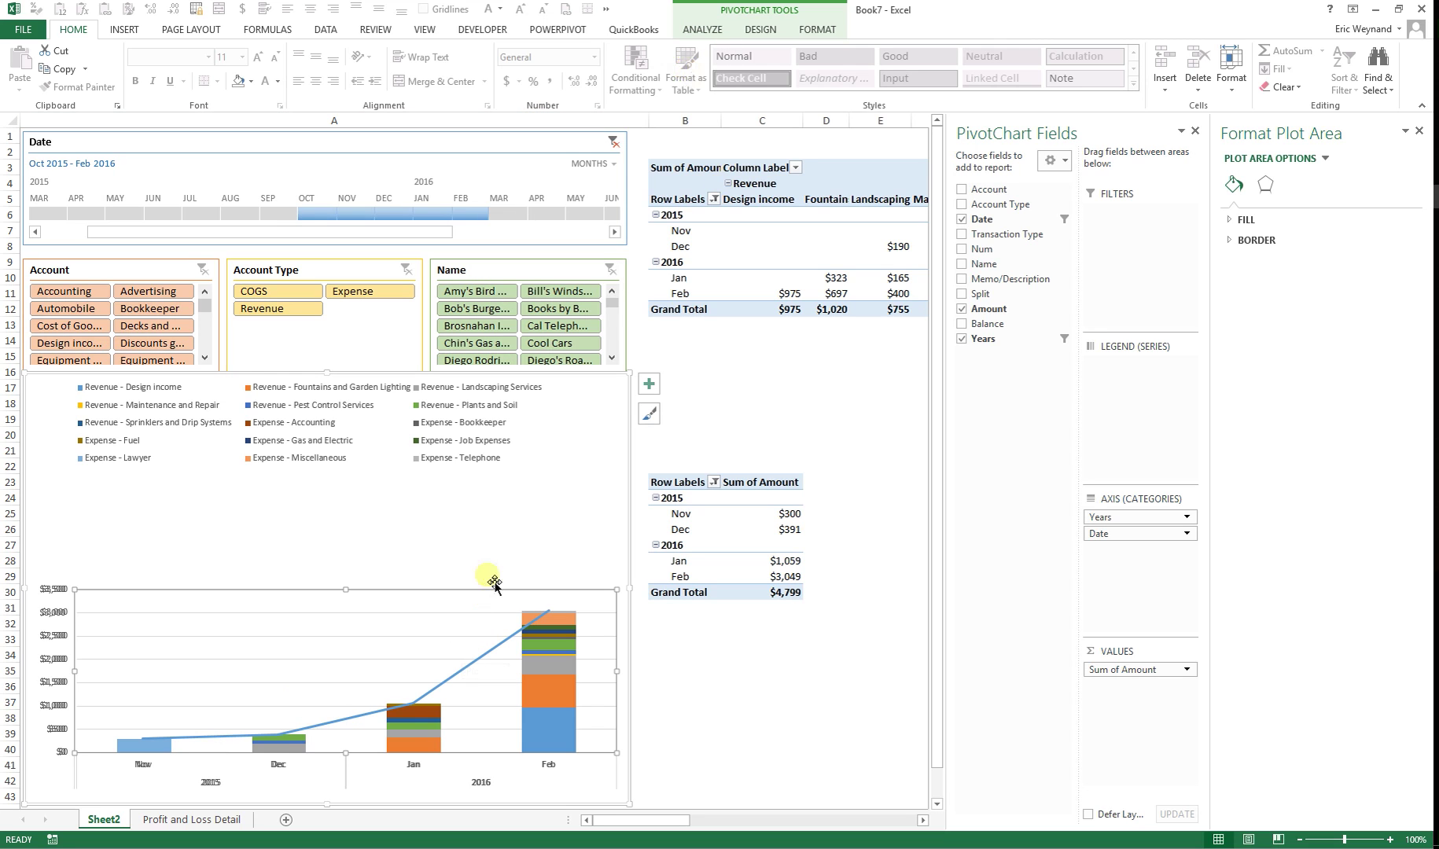
Remove the line chart's duplicate month and value axes
{"action": "left_click", "coordinate": [216, 784]}
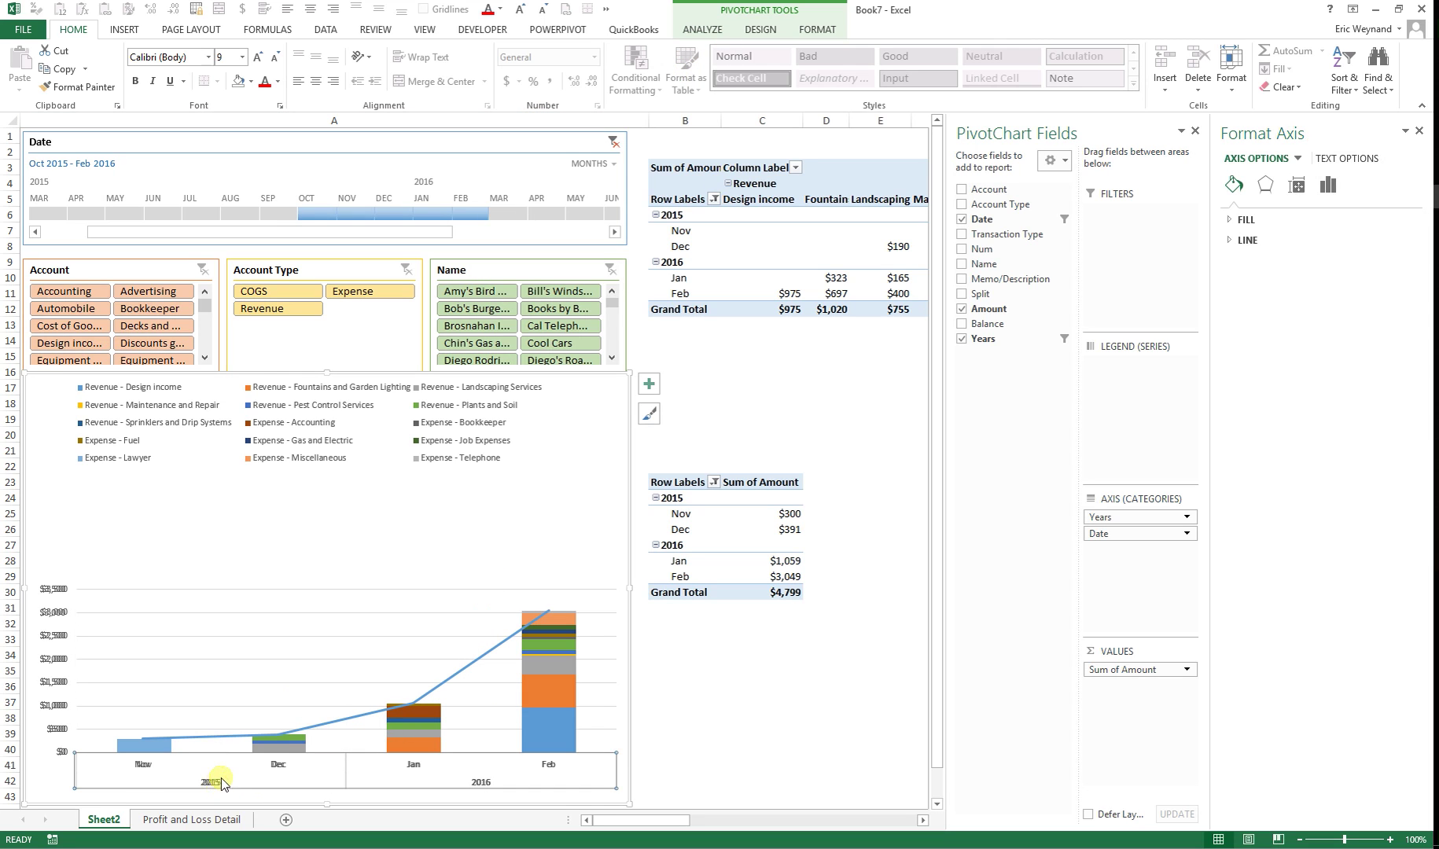
{"action": "key", "text": "Escape"}
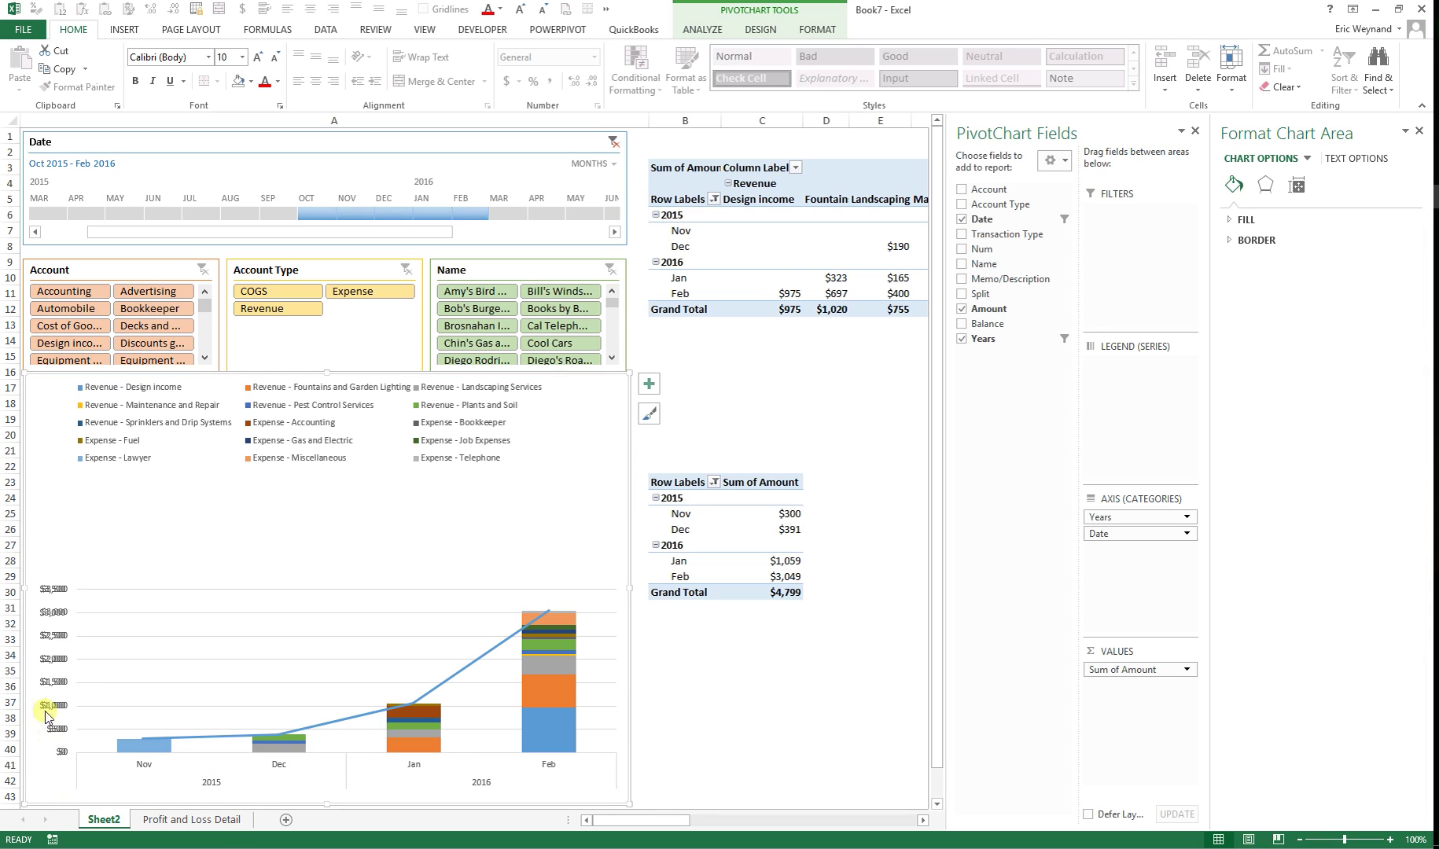
{"action": "left_click", "coordinate": [52, 708]}
{"action": "key", "text": "Escape"}
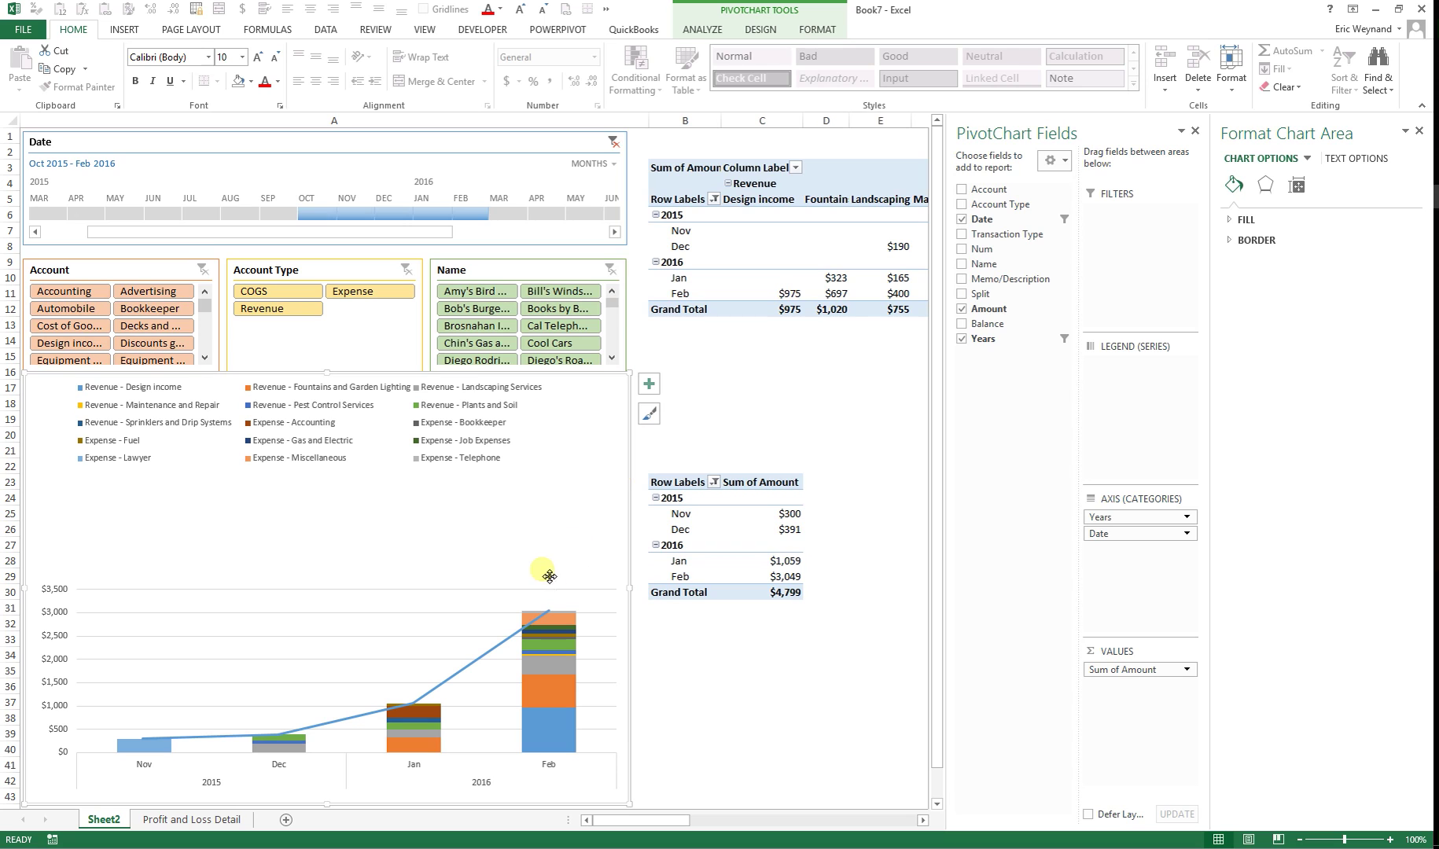
Add data labels above the line points showing each month's total
{"action": "left_click", "coordinate": [702, 30]}
{"action": "left_click", "coordinate": [759, 30]}
{"action": "left_click", "coordinate": [26, 70]}
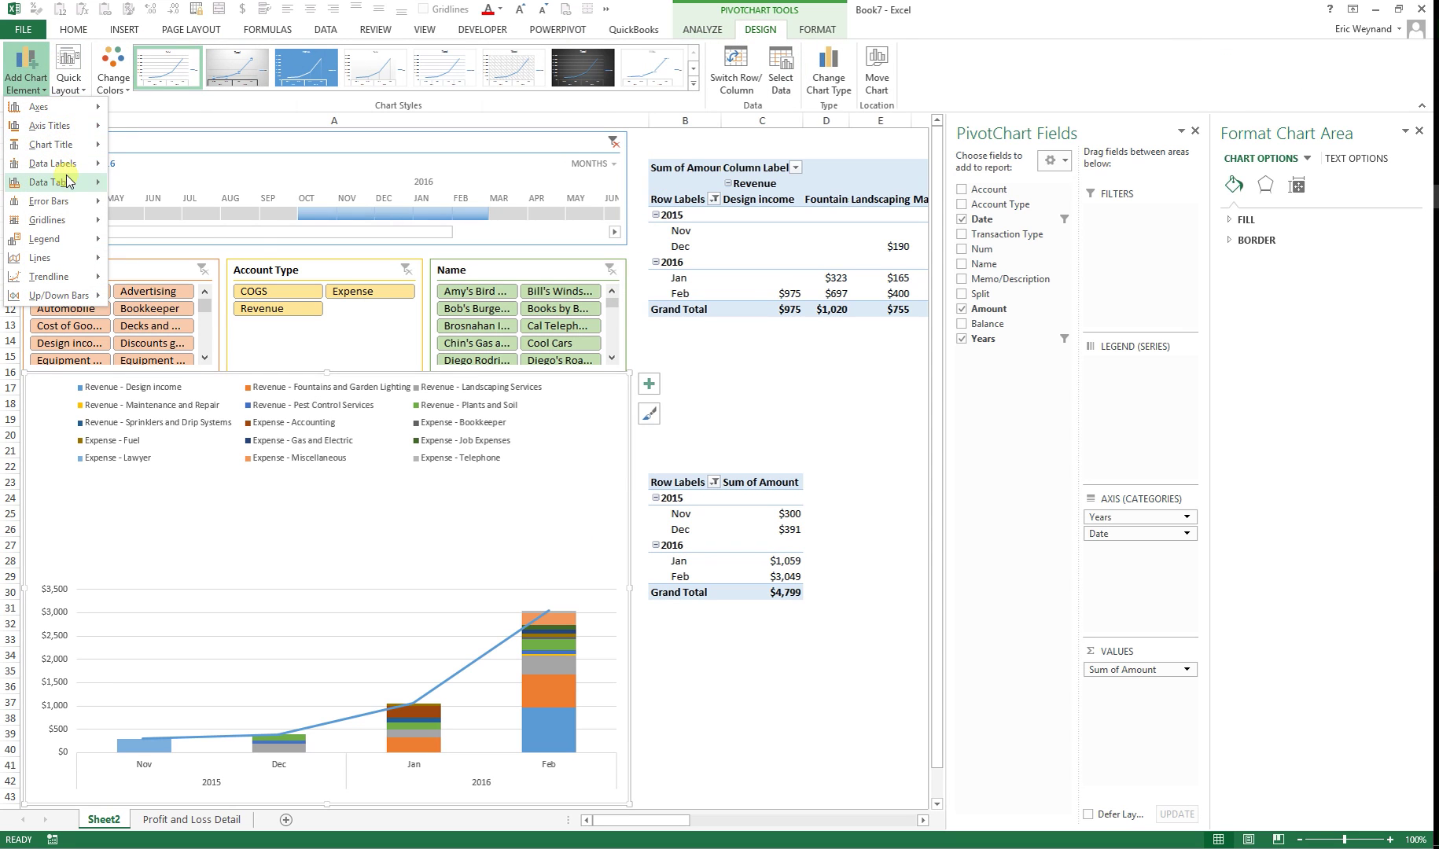
{"action": "mouse_move", "coordinate": [66, 167]}
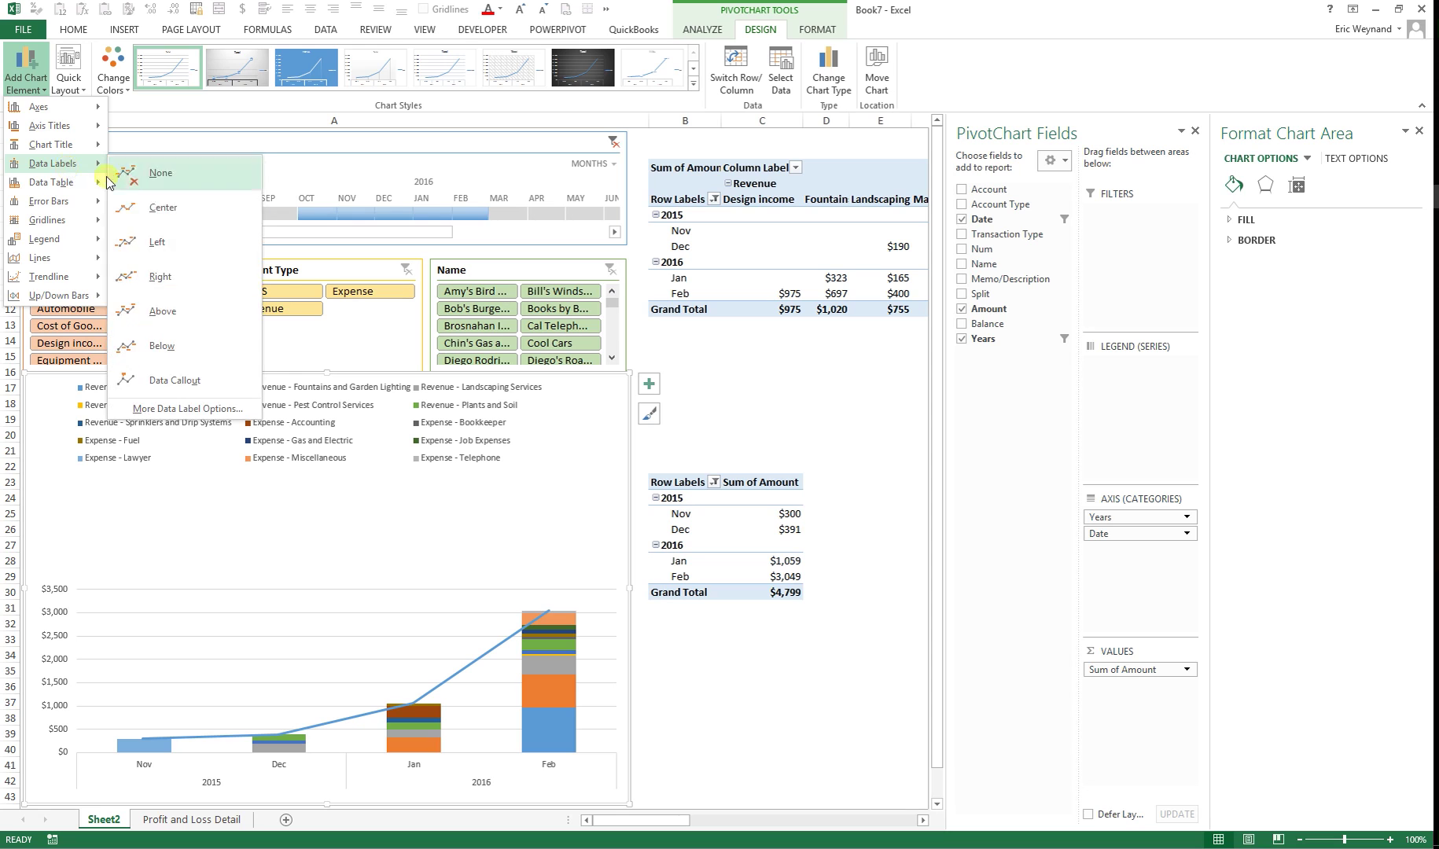
{"action": "left_click", "coordinate": [160, 312]}
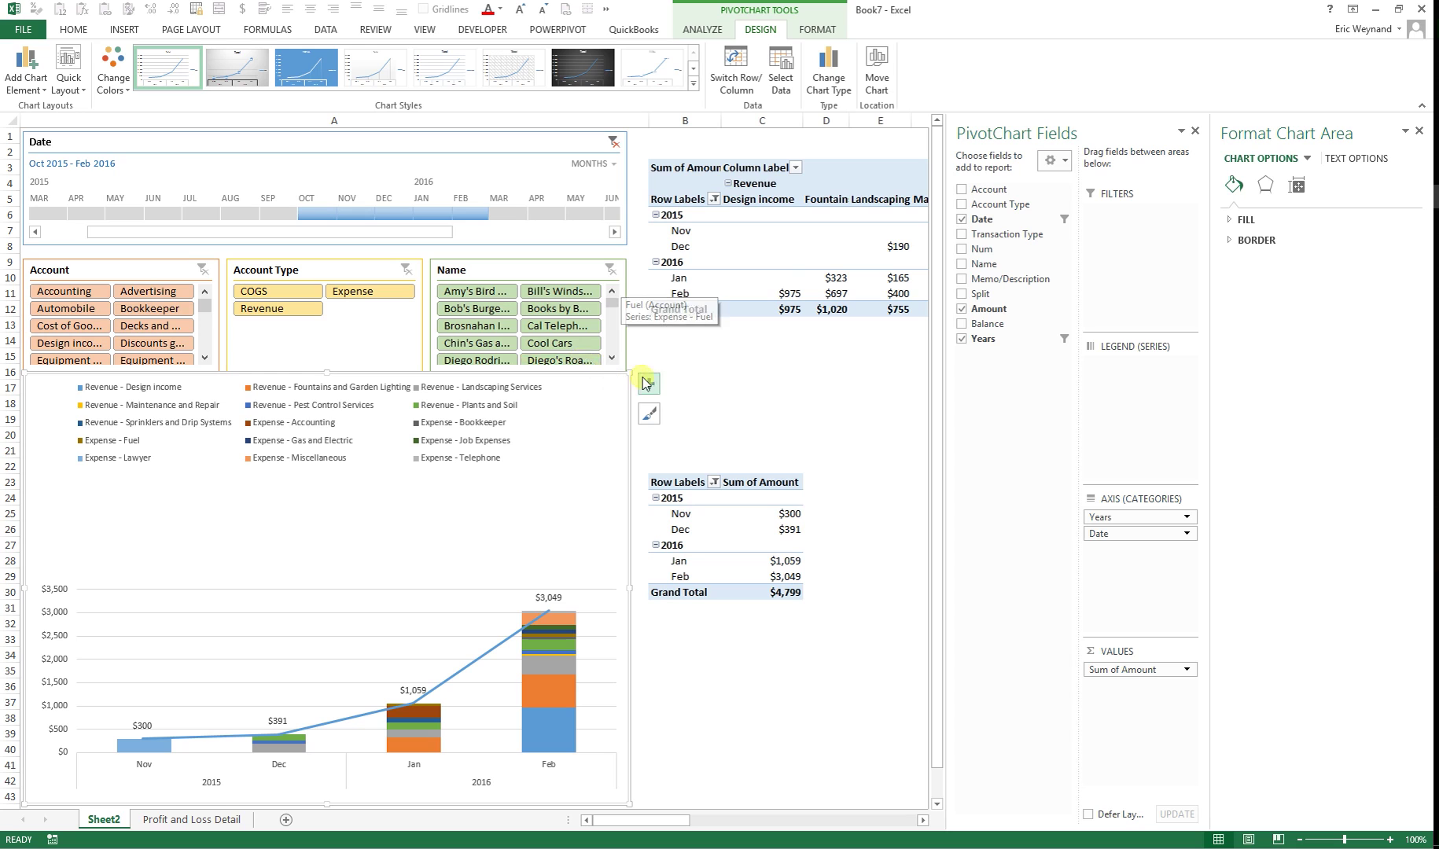
Narrow the Date timeline to Nov 2015–Jan 2016 and clear the Account slicer to show all accounts
{"action": "left_click", "coordinate": [1195, 132]}
{"action": "left_click", "coordinate": [1418, 131]}
{"action": "left_click", "coordinate": [795, 401]}
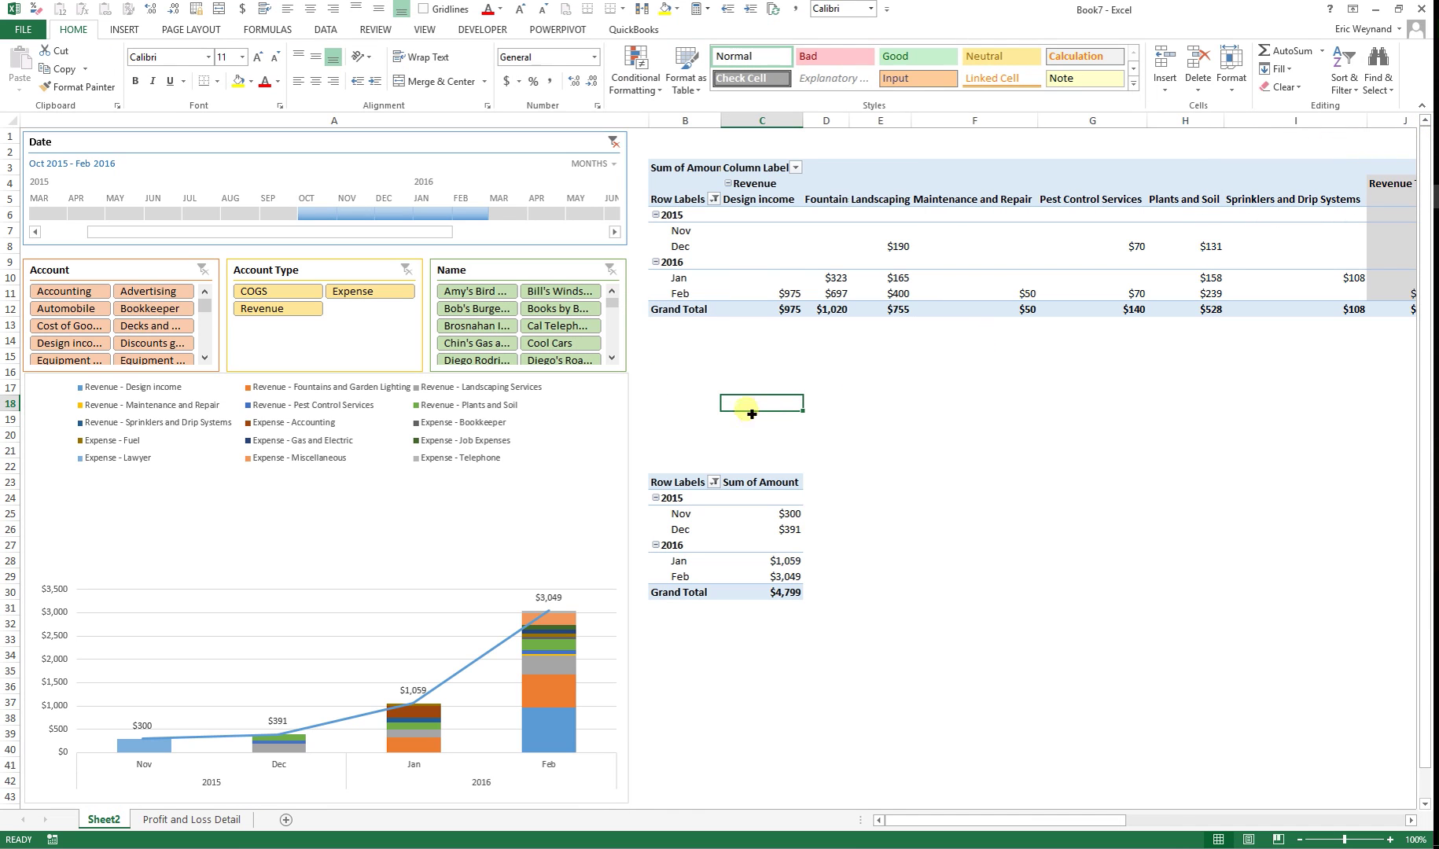
{"action": "left_click", "coordinate": [67, 293]}
{"action": "left_click", "coordinate": [146, 329], "text": "shift"}
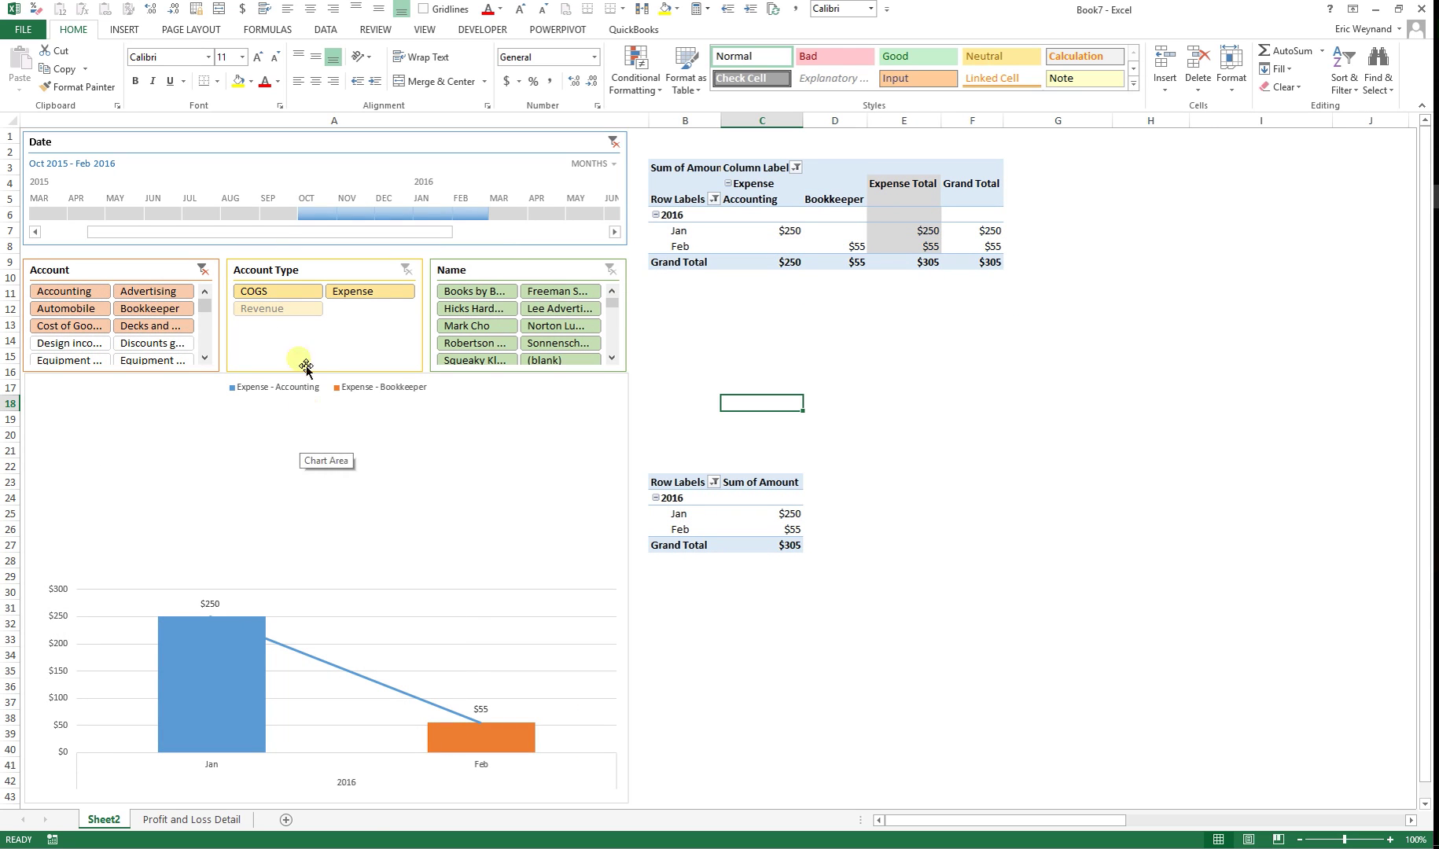
{"action": "left_click_drag", "start_coordinate": [350, 213], "coordinate": [431, 212]}
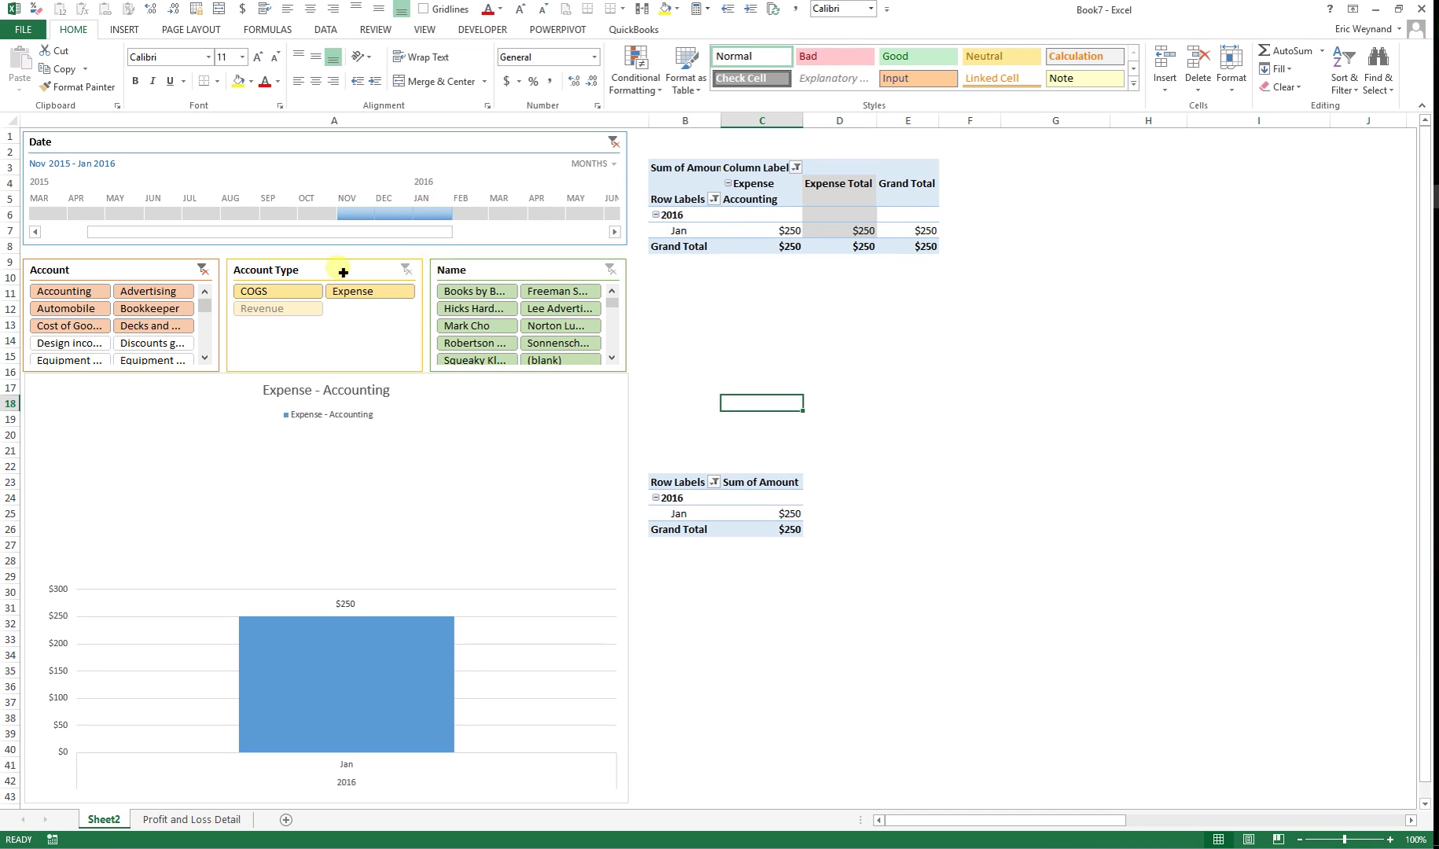
{"action": "left_click", "coordinate": [203, 271]}
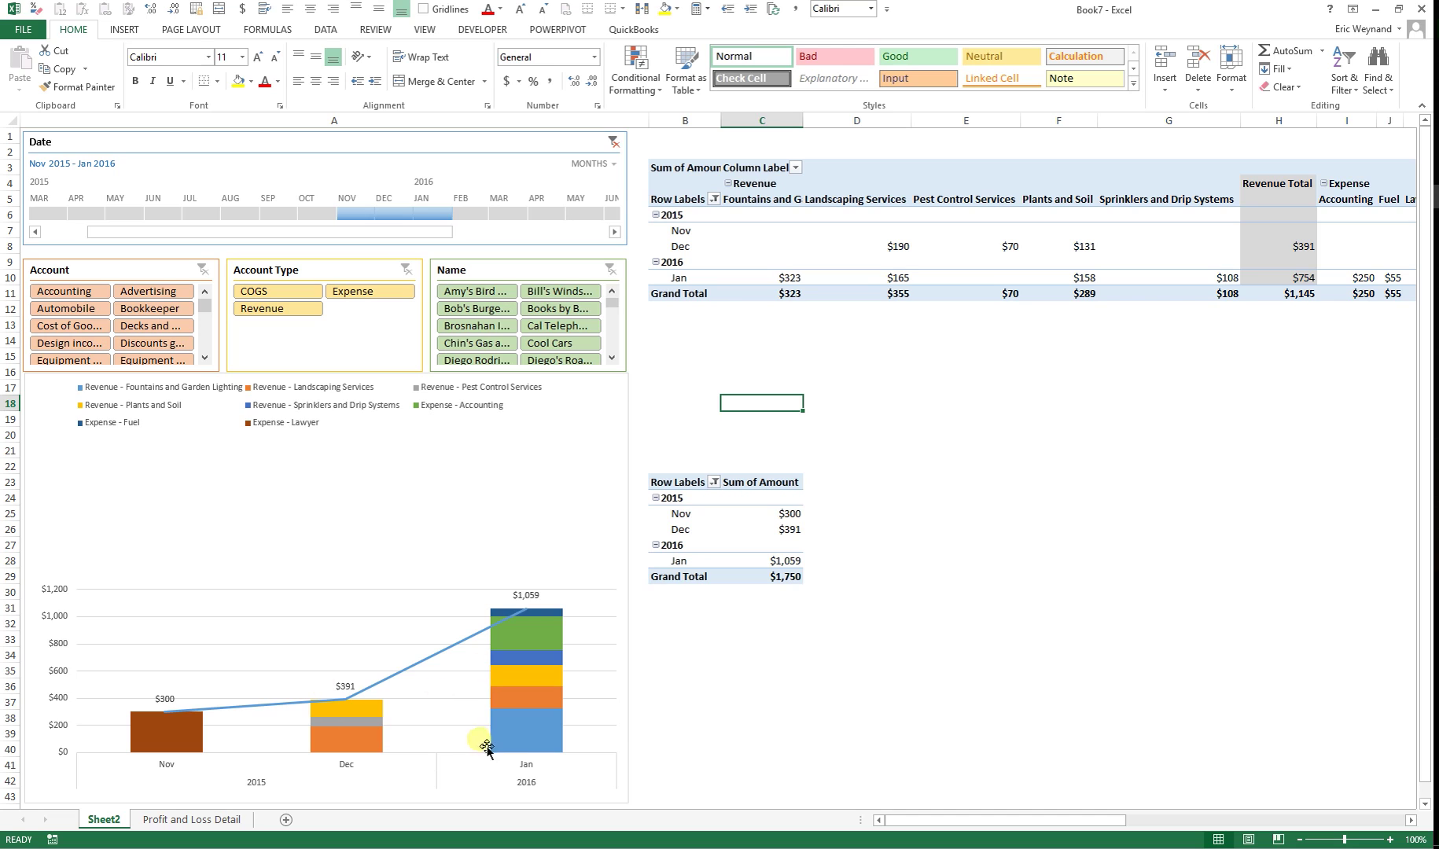
Open Filter Connections for the second pivot table, PivotTable14
{"action": "left_click", "coordinate": [757, 545]}
{"action": "left_click", "coordinate": [700, 31]}
{"action": "left_click", "coordinate": [512, 77]}
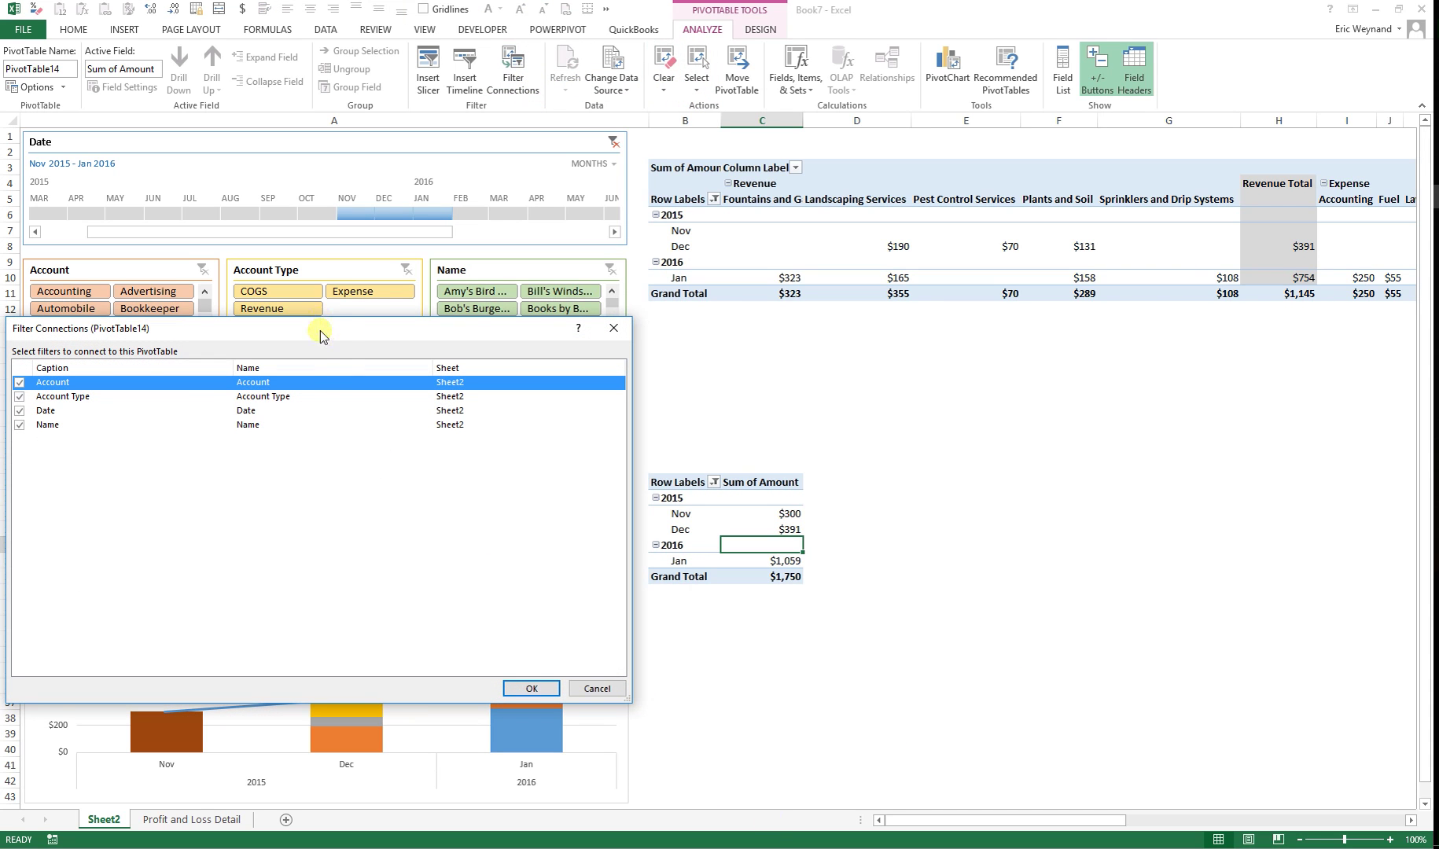
Review the filter connections of PivotTable14 and then PivotTable13
{"action": "left_click_drag", "start_coordinate": [320, 335], "coordinate": [353, 197]}
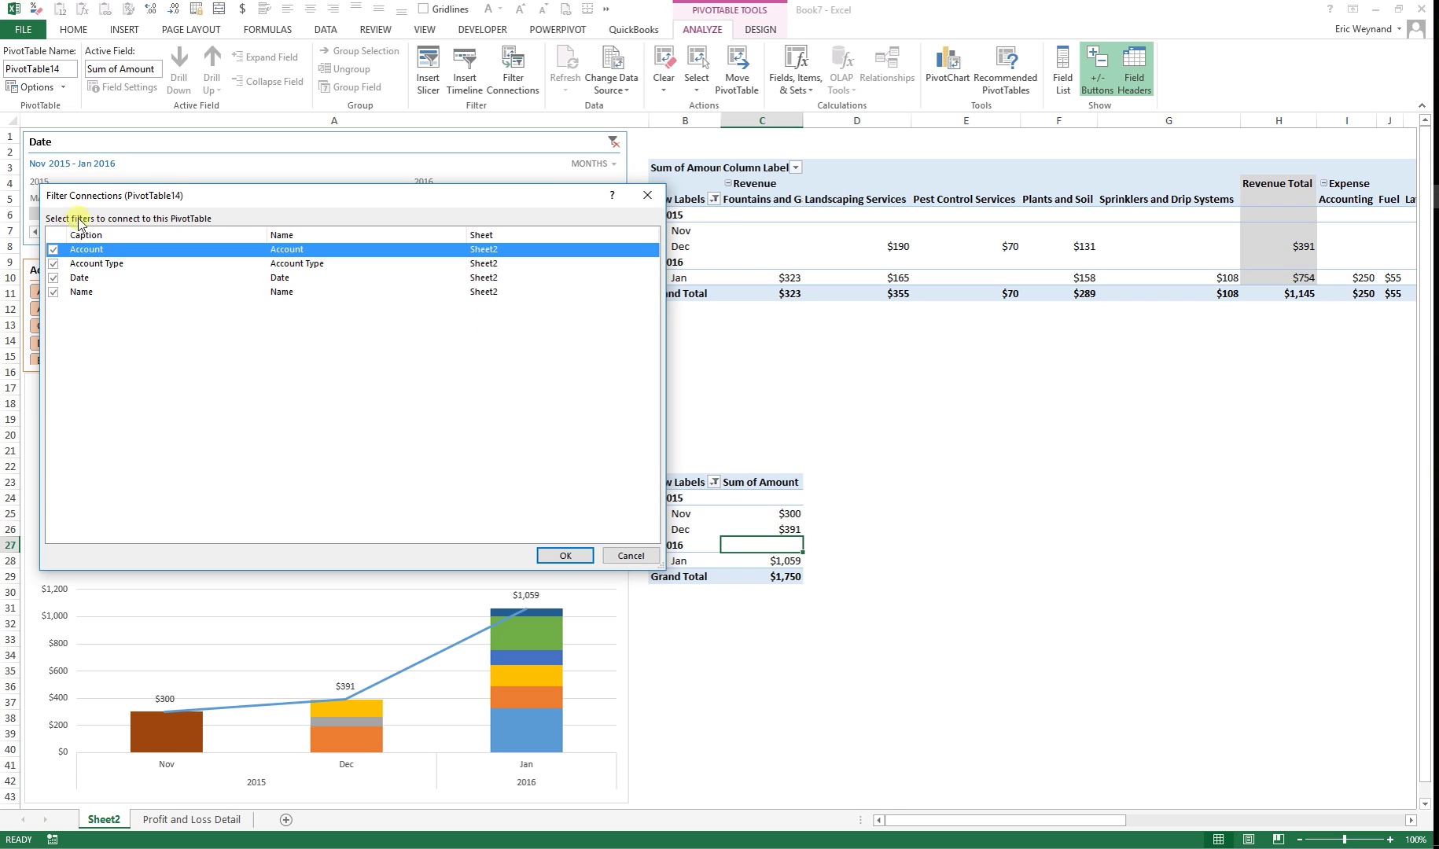
{"action": "left_click", "coordinate": [647, 195]}
{"action": "left_click", "coordinate": [683, 182]}
{"action": "left_click", "coordinate": [519, 78]}
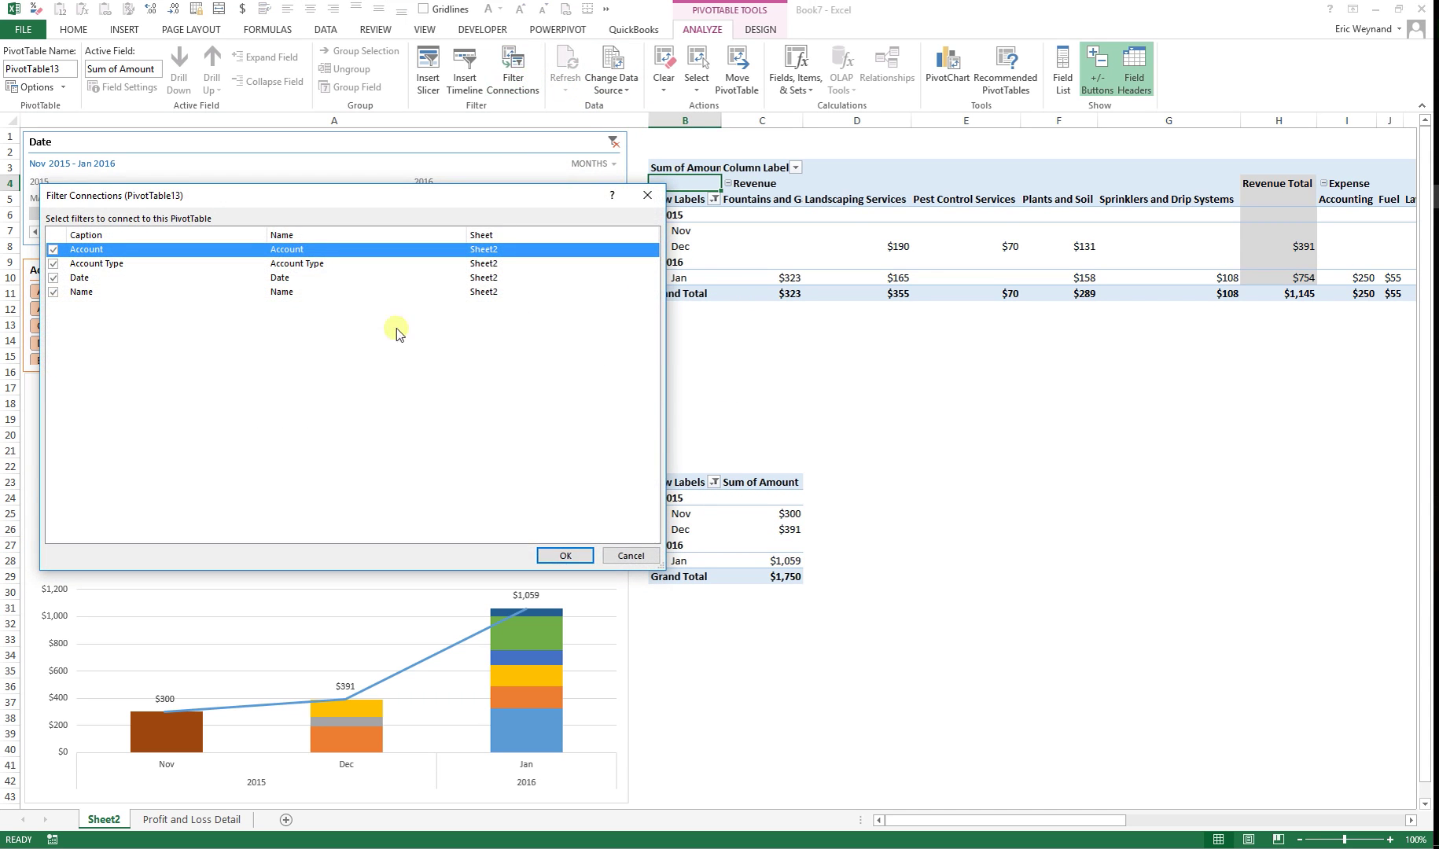
{"action": "left_click", "coordinate": [659, 202]}
Check the Date timeline's report connections and cancel without changes
{"action": "left_click", "coordinate": [401, 203]}
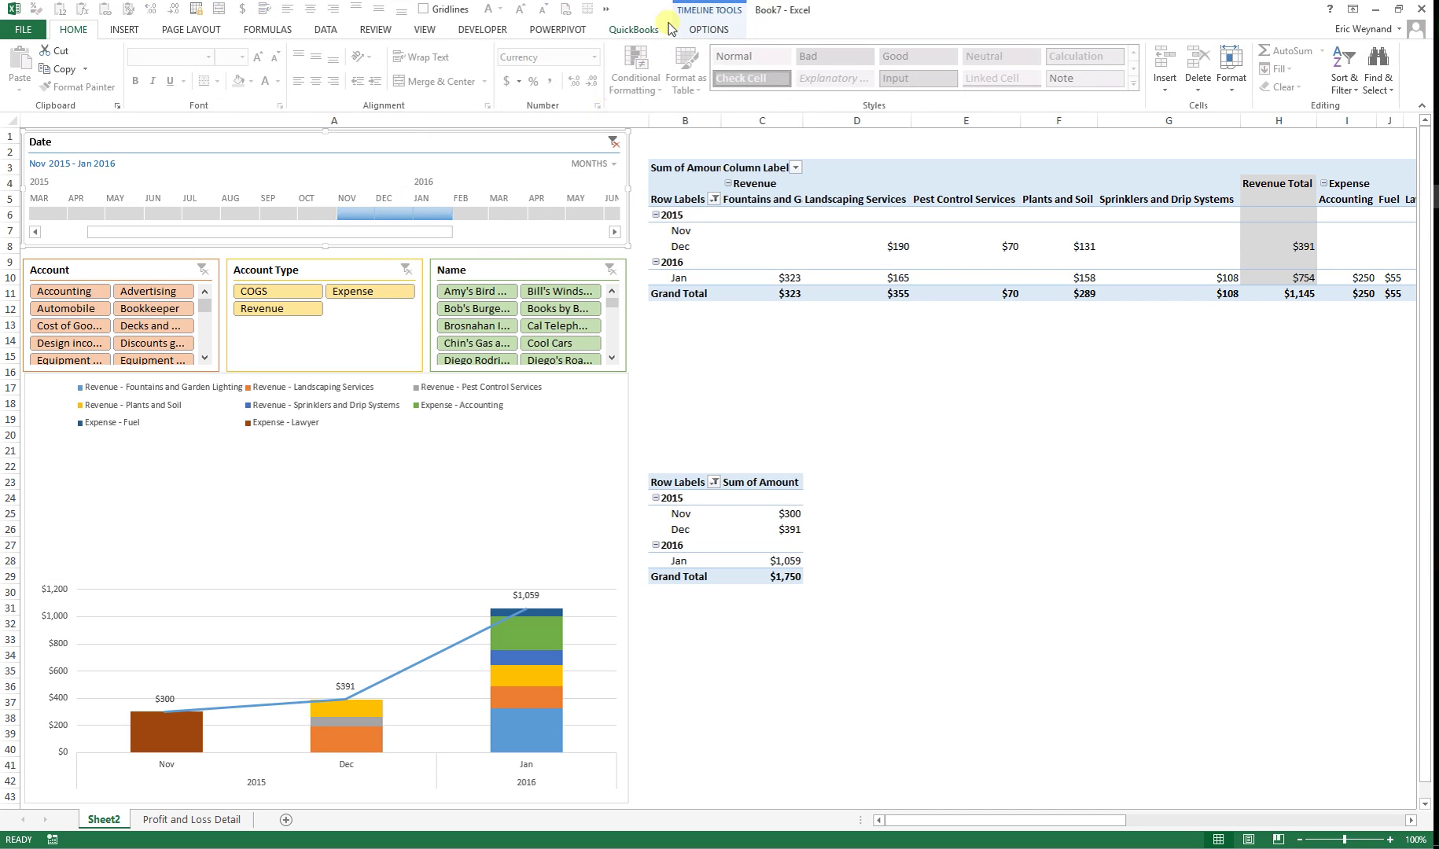
{"action": "left_click", "coordinate": [705, 30]}
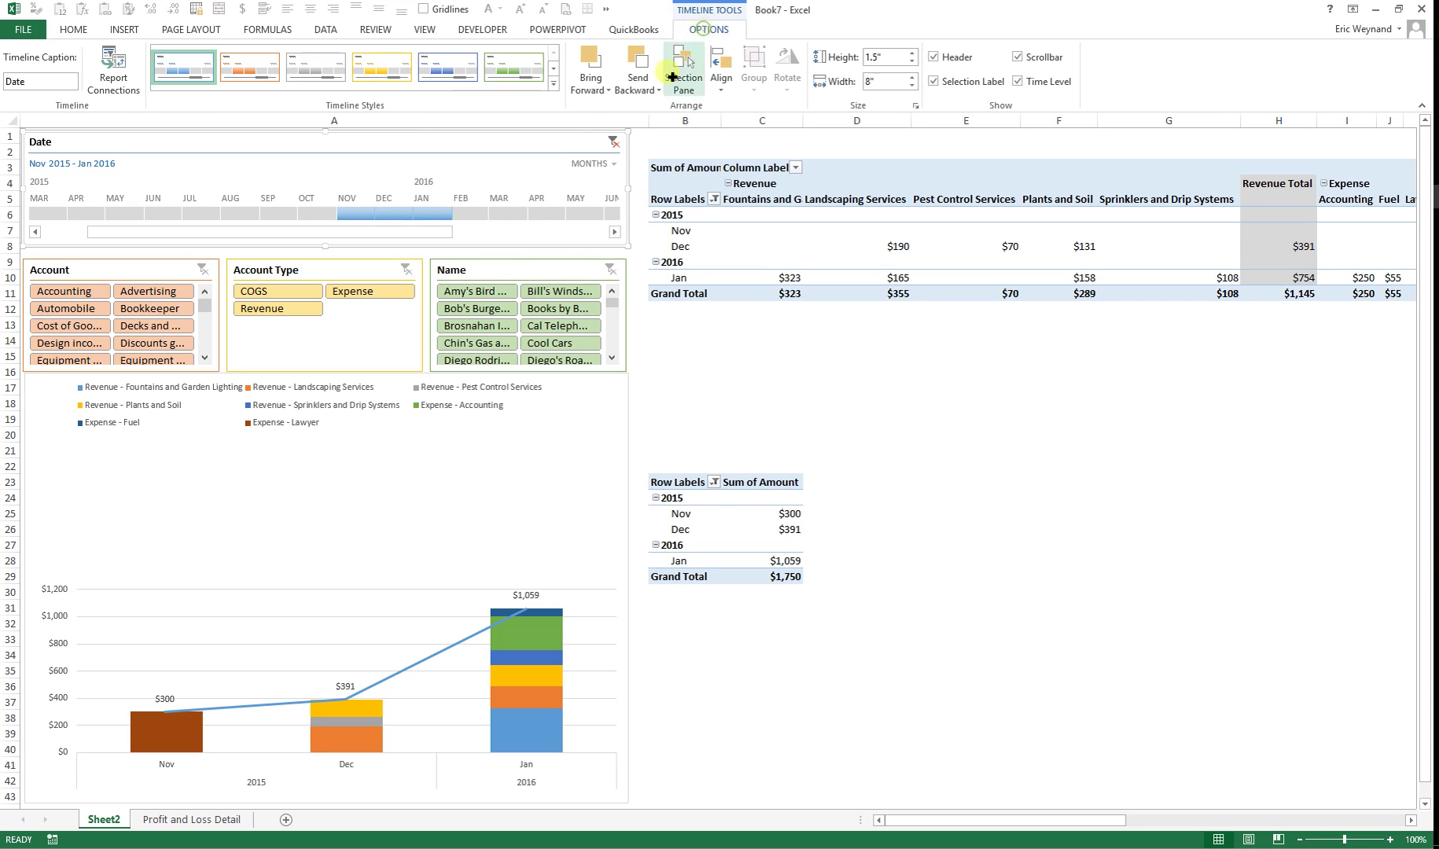
{"action": "left_click", "coordinate": [113, 69]}
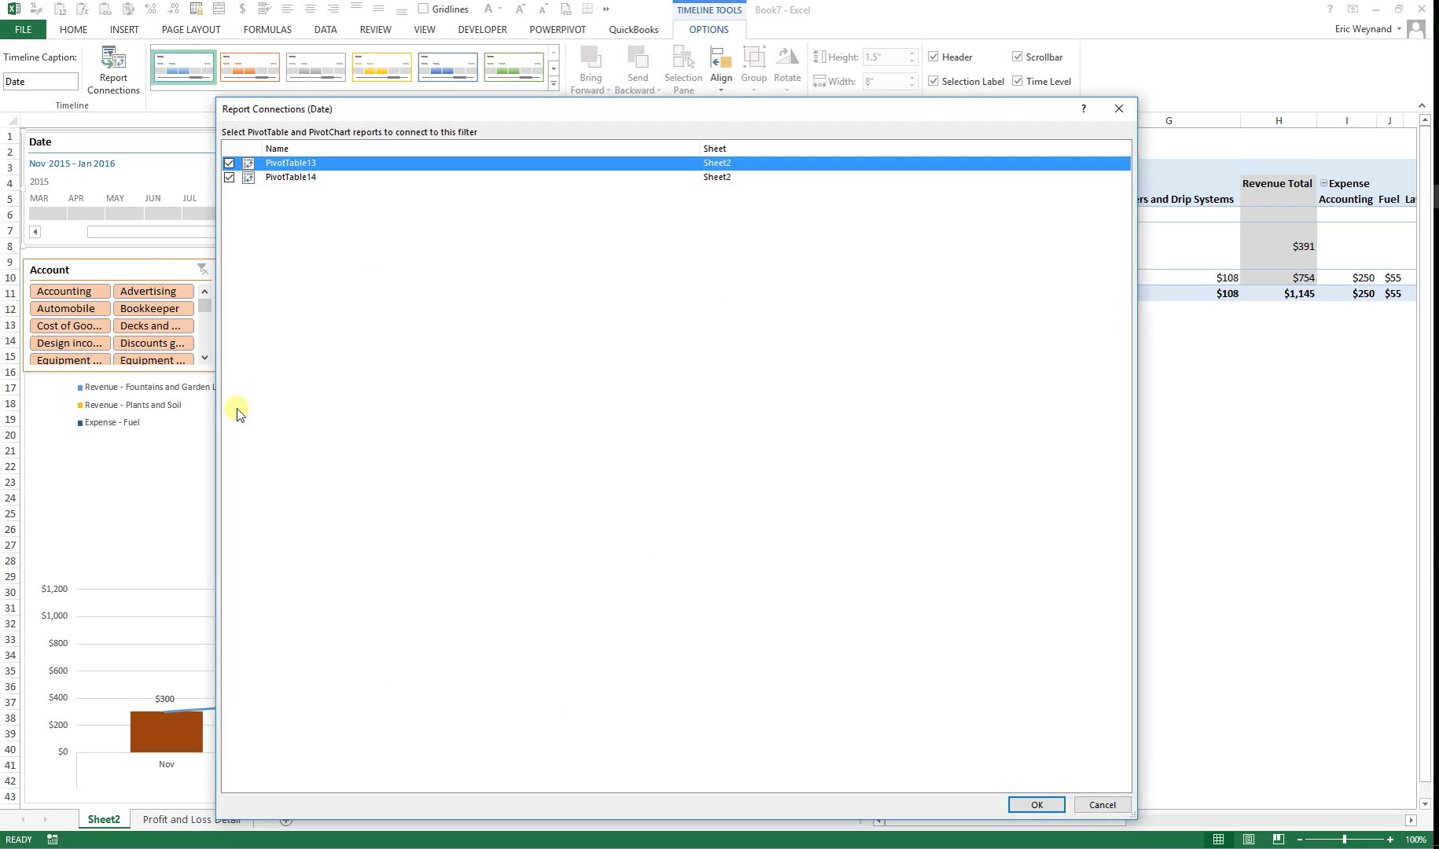
{"action": "left_click", "coordinate": [1101, 805]}
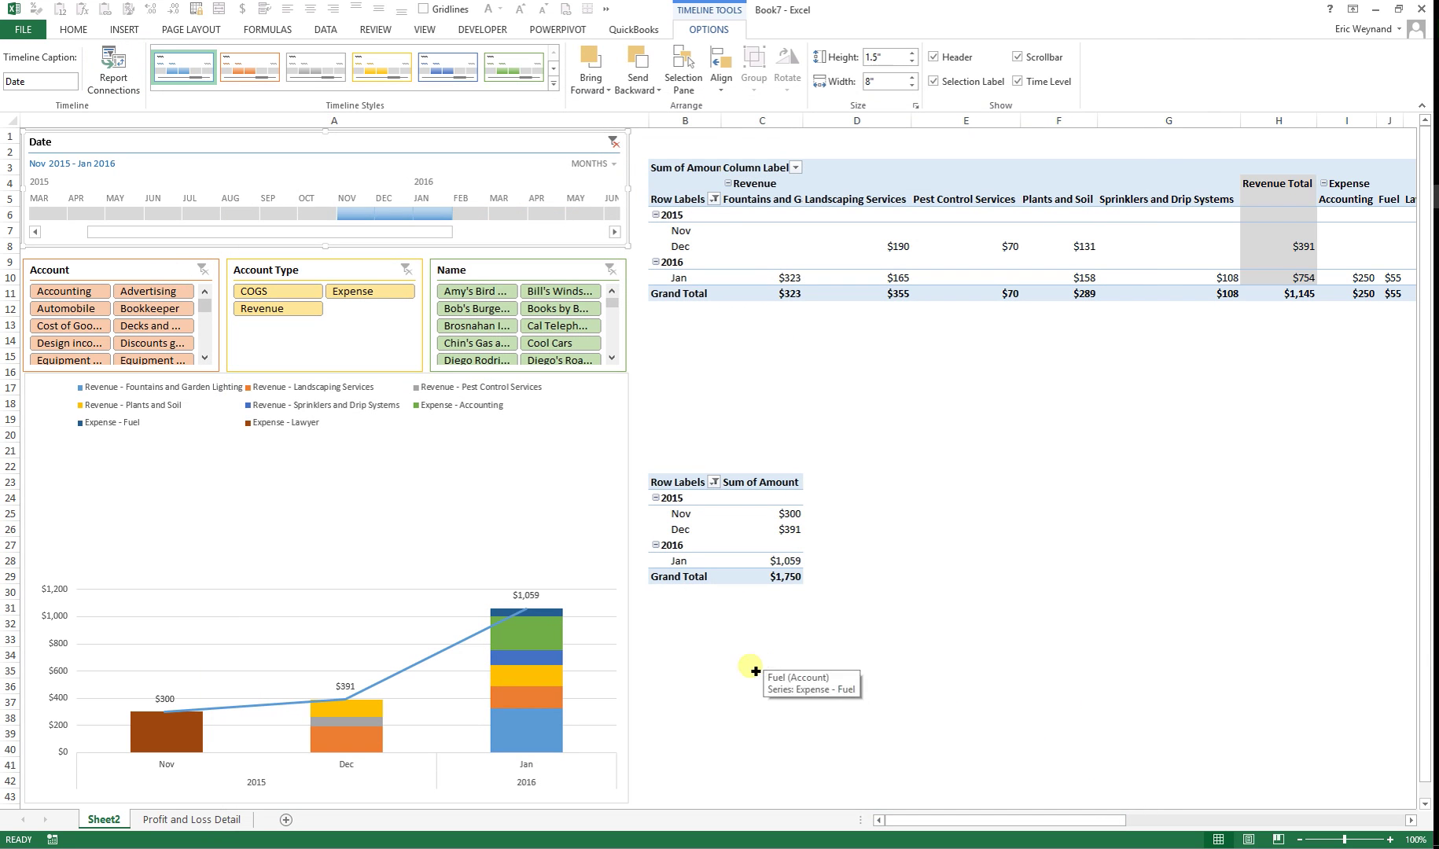
{"action": "left_click", "coordinate": [754, 667]}
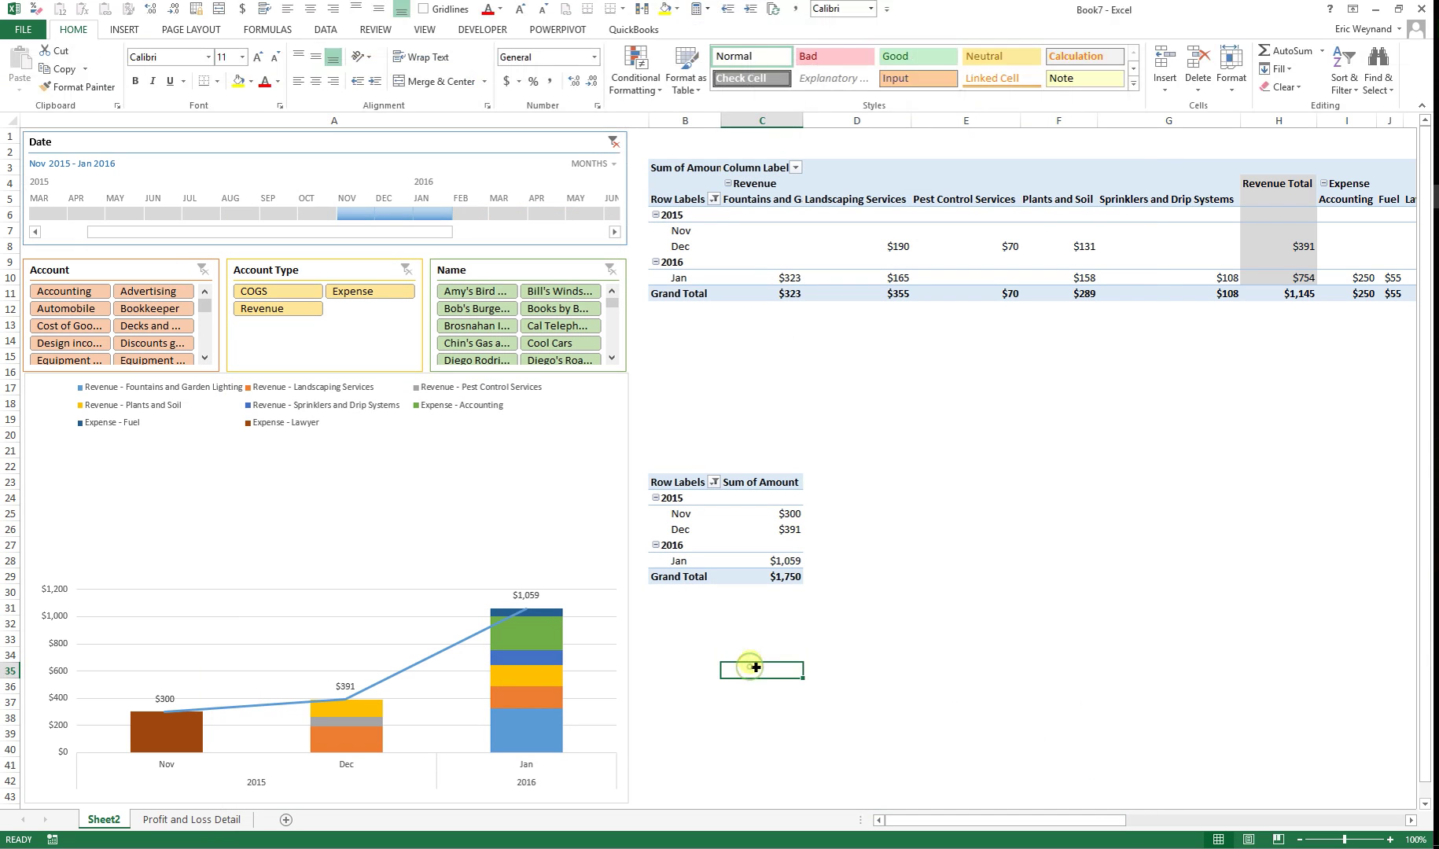
Clear the Date timeline filter back to All Periods and select the pivot chart
{"action": "left_click", "coordinate": [613, 142]}
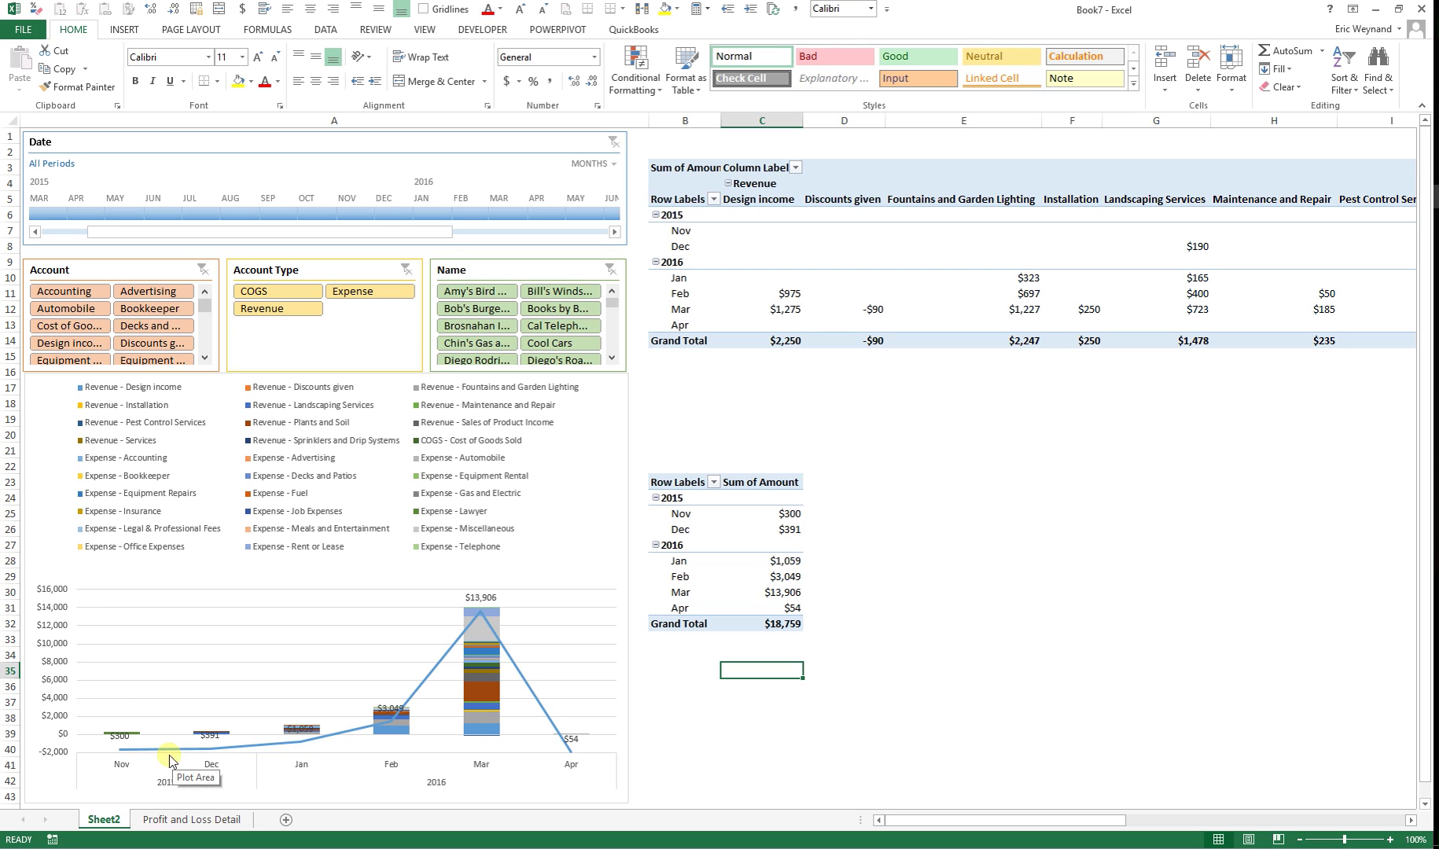
{"action": "left_click", "coordinate": [149, 560]}
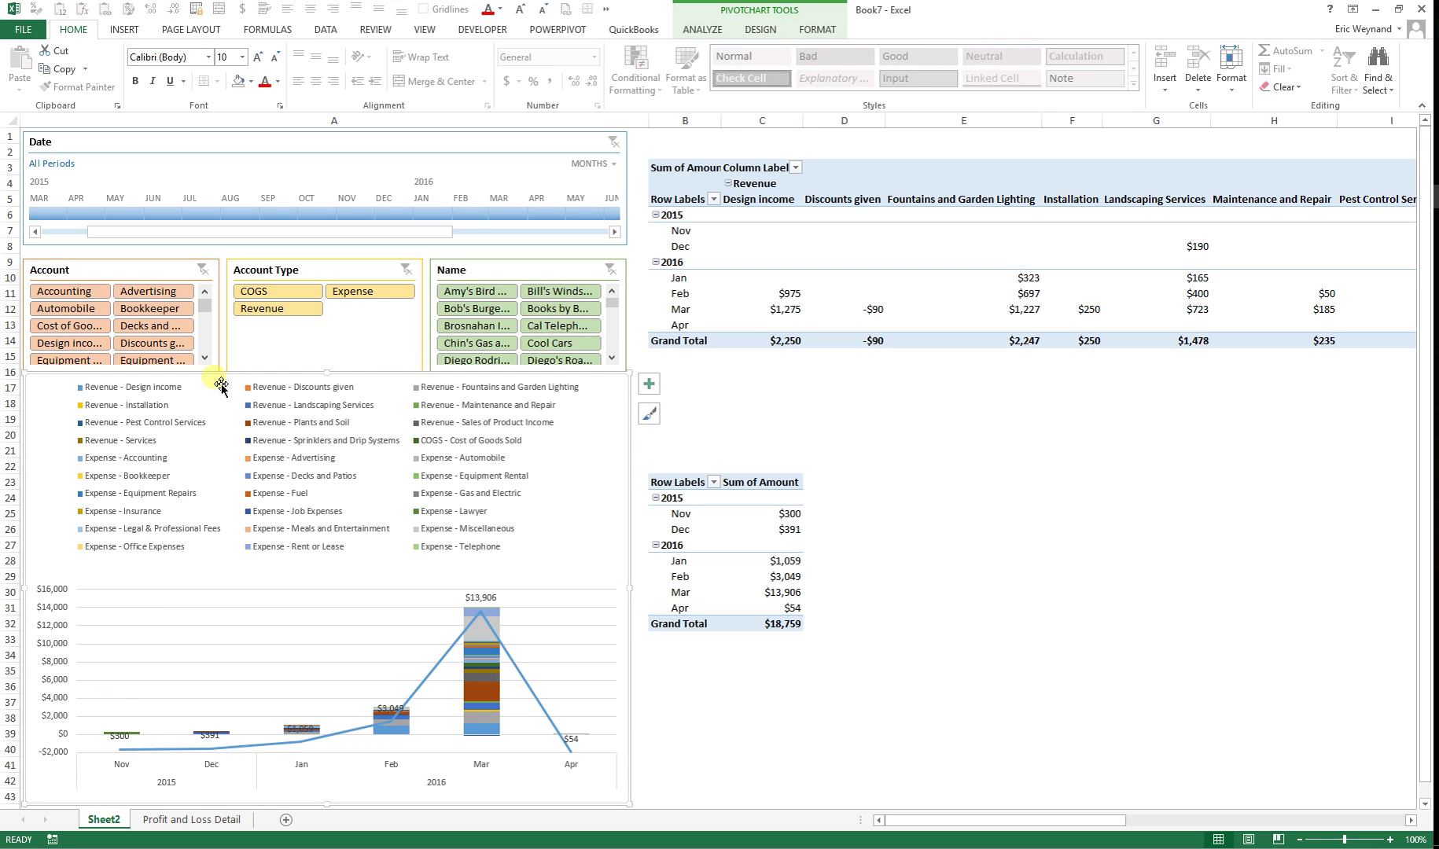
Add the Primary Vertical axis to the pivot chart and select its outer value axis
{"action": "left_click", "coordinate": [774, 33]}
{"action": "left_click", "coordinate": [26, 78]}
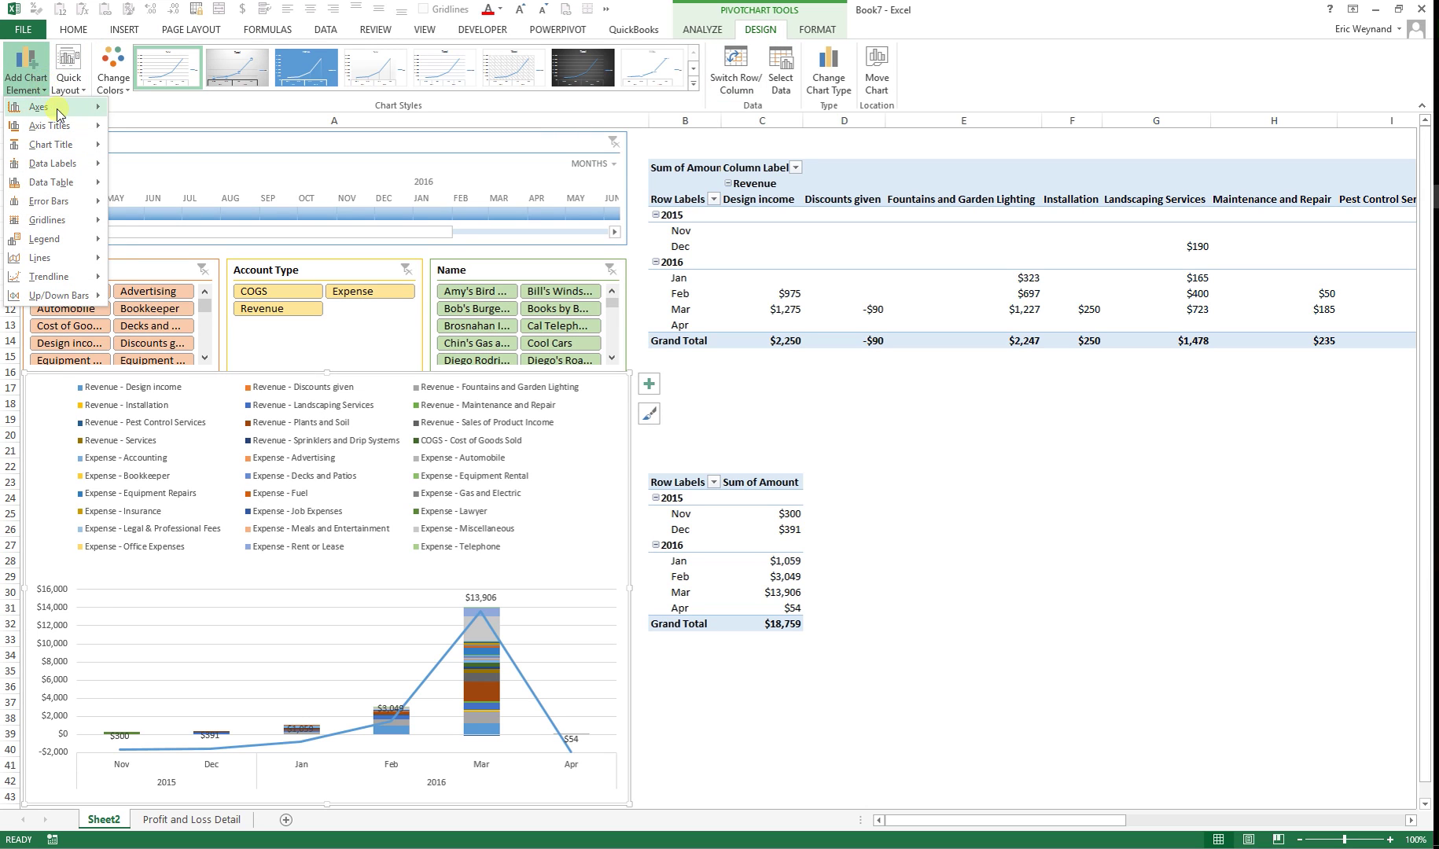
{"action": "mouse_move", "coordinate": [58, 117]}
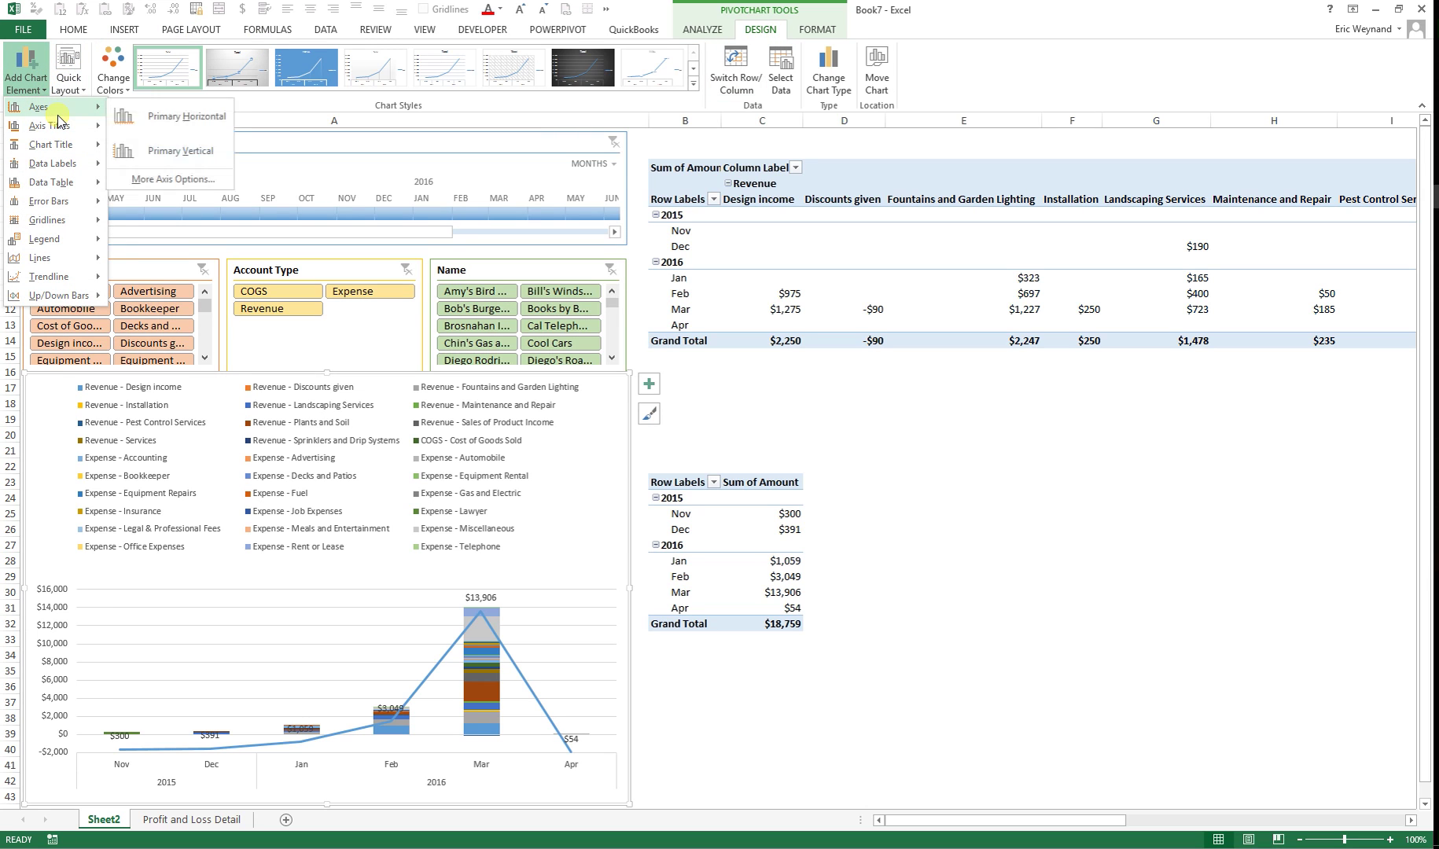
{"action": "left_click", "coordinate": [165, 150]}
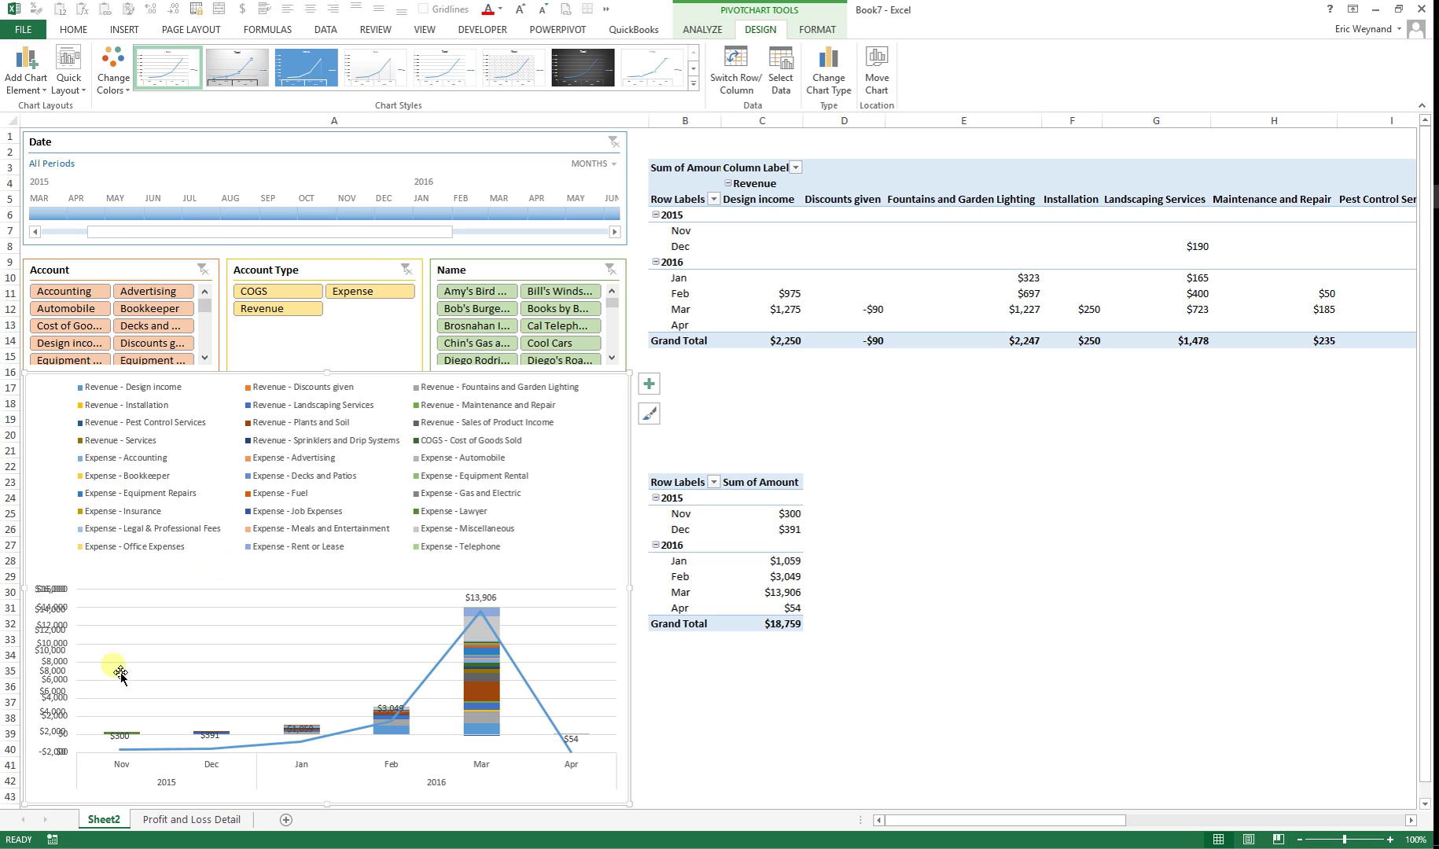
{"action": "left_click", "coordinate": [68, 402]}
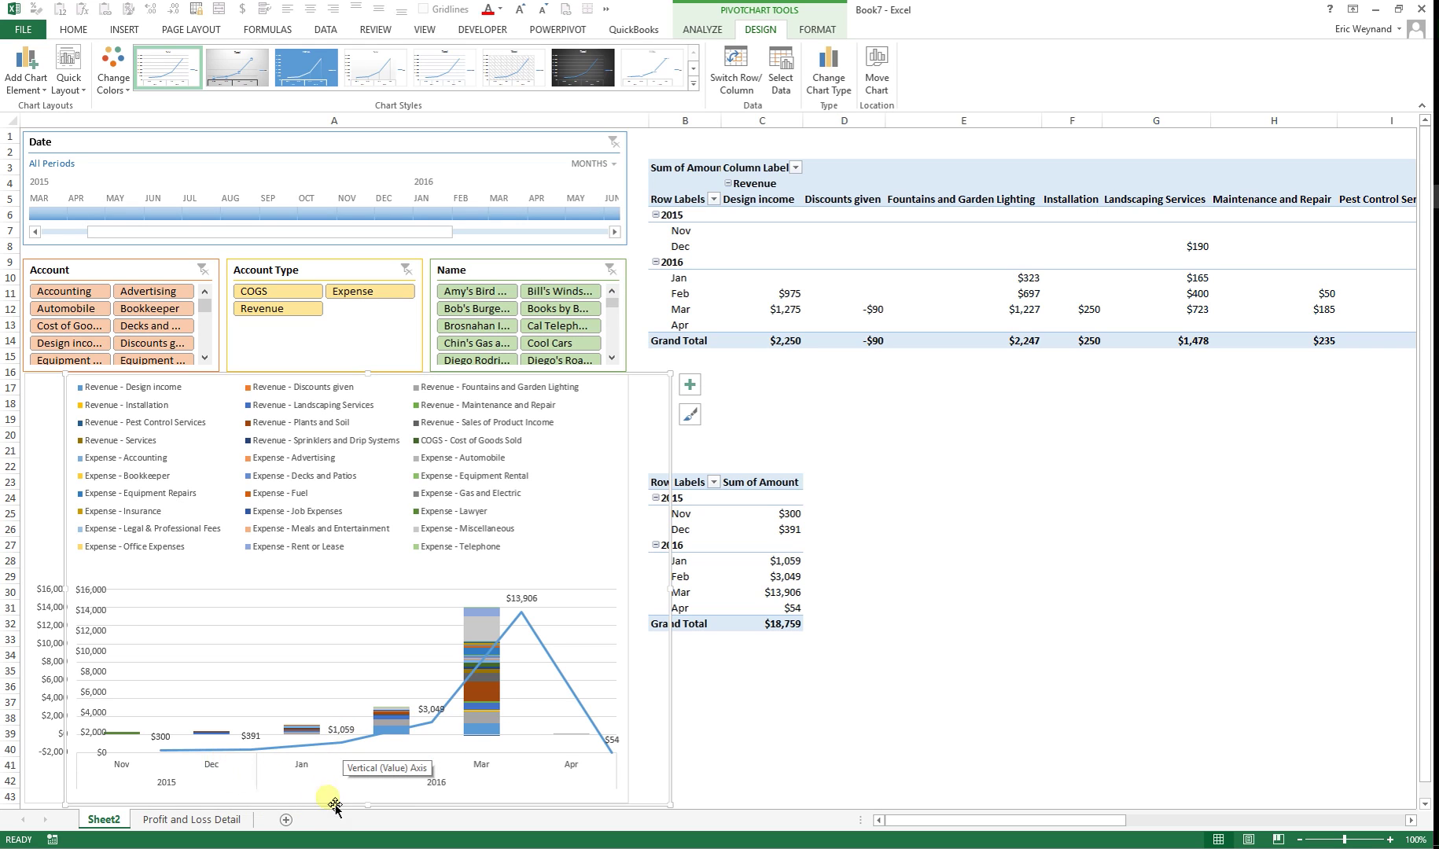
{"action": "left_click", "coordinate": [59, 756]}
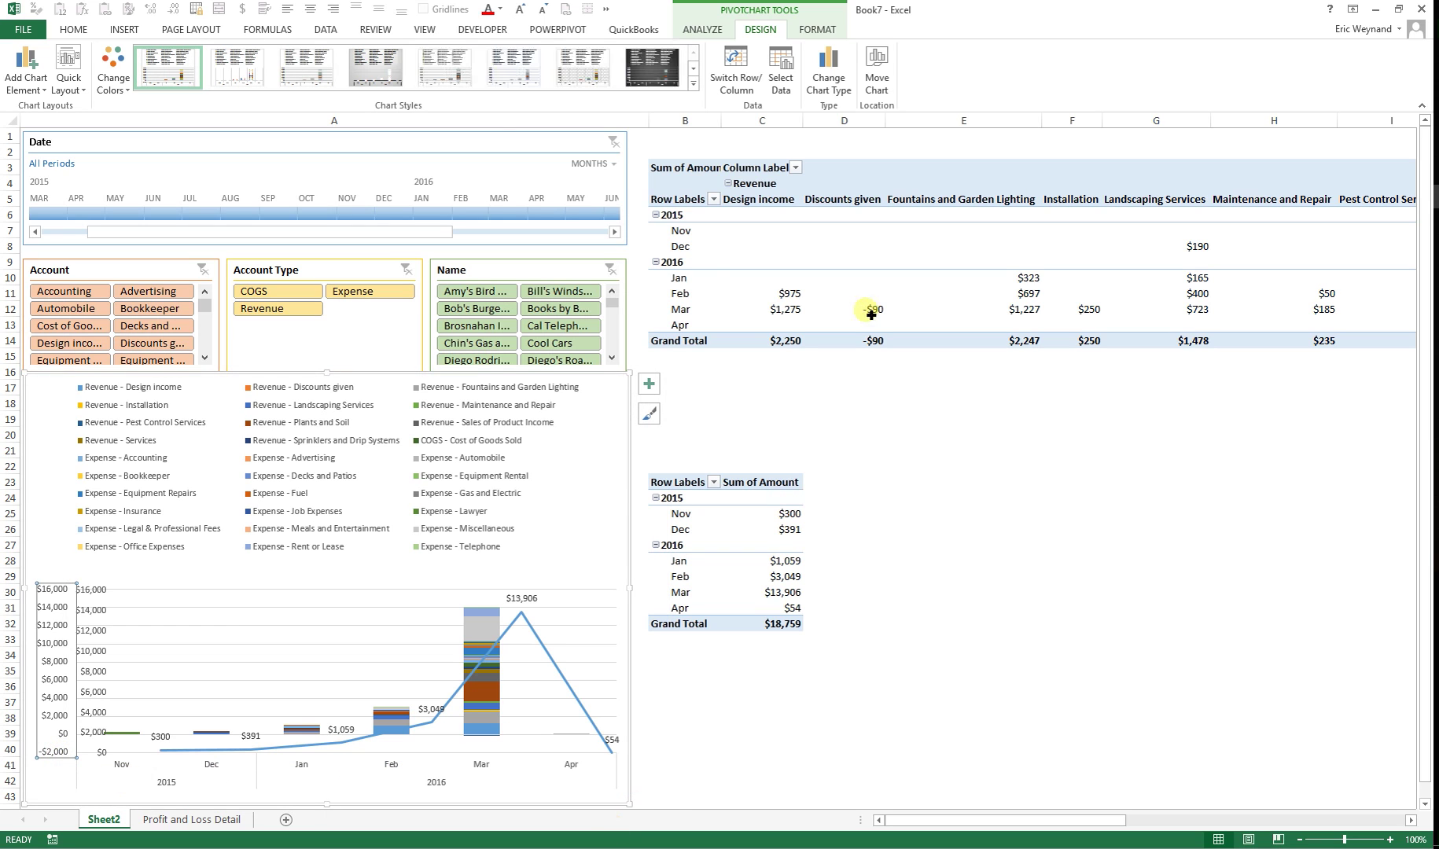
Set the outer value axis minimum bound to -2000
{"action": "right_click", "coordinate": [35, 647]}
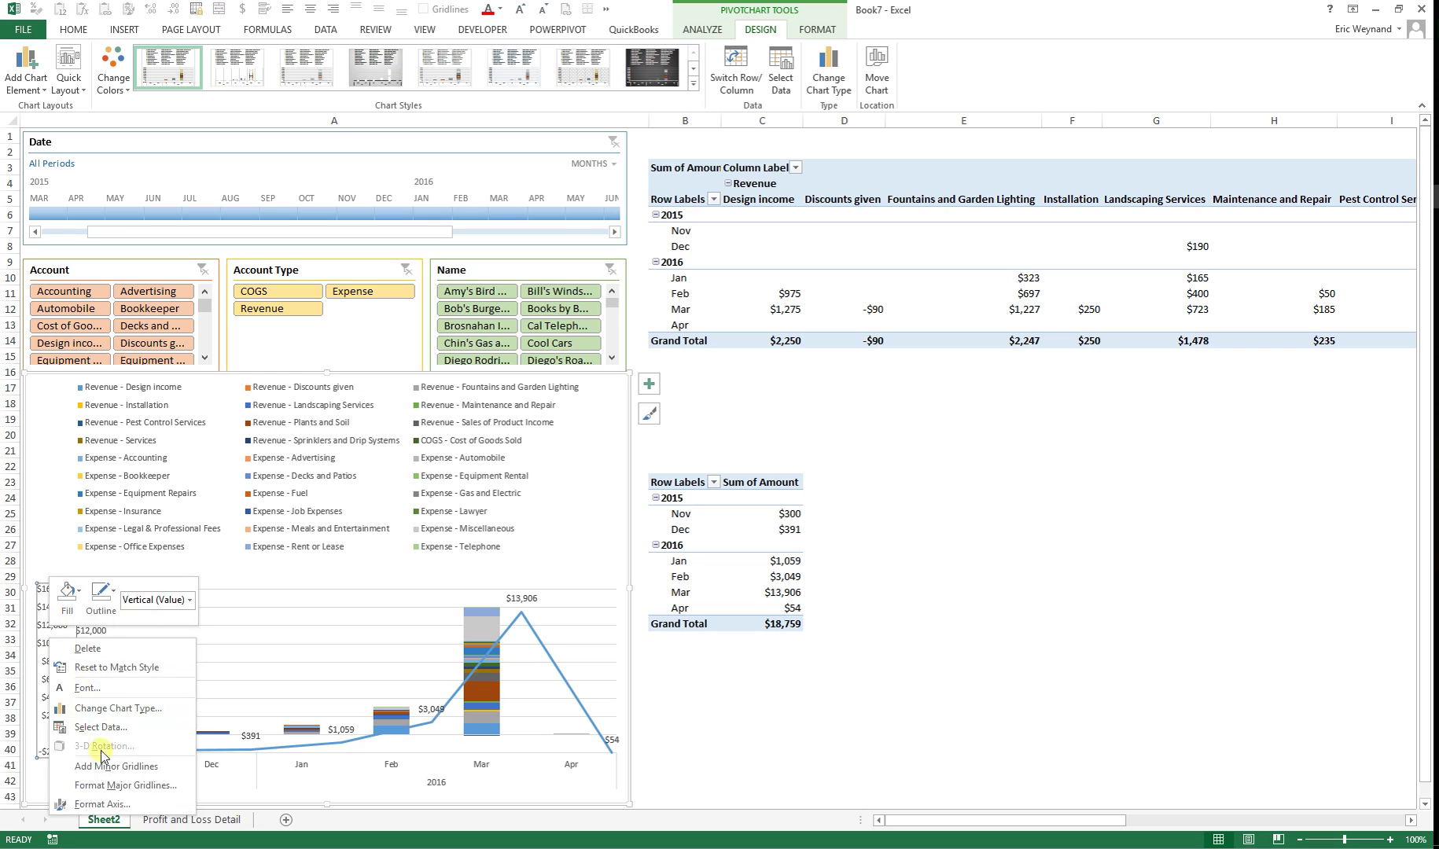
{"action": "left_click", "coordinate": [117, 807]}
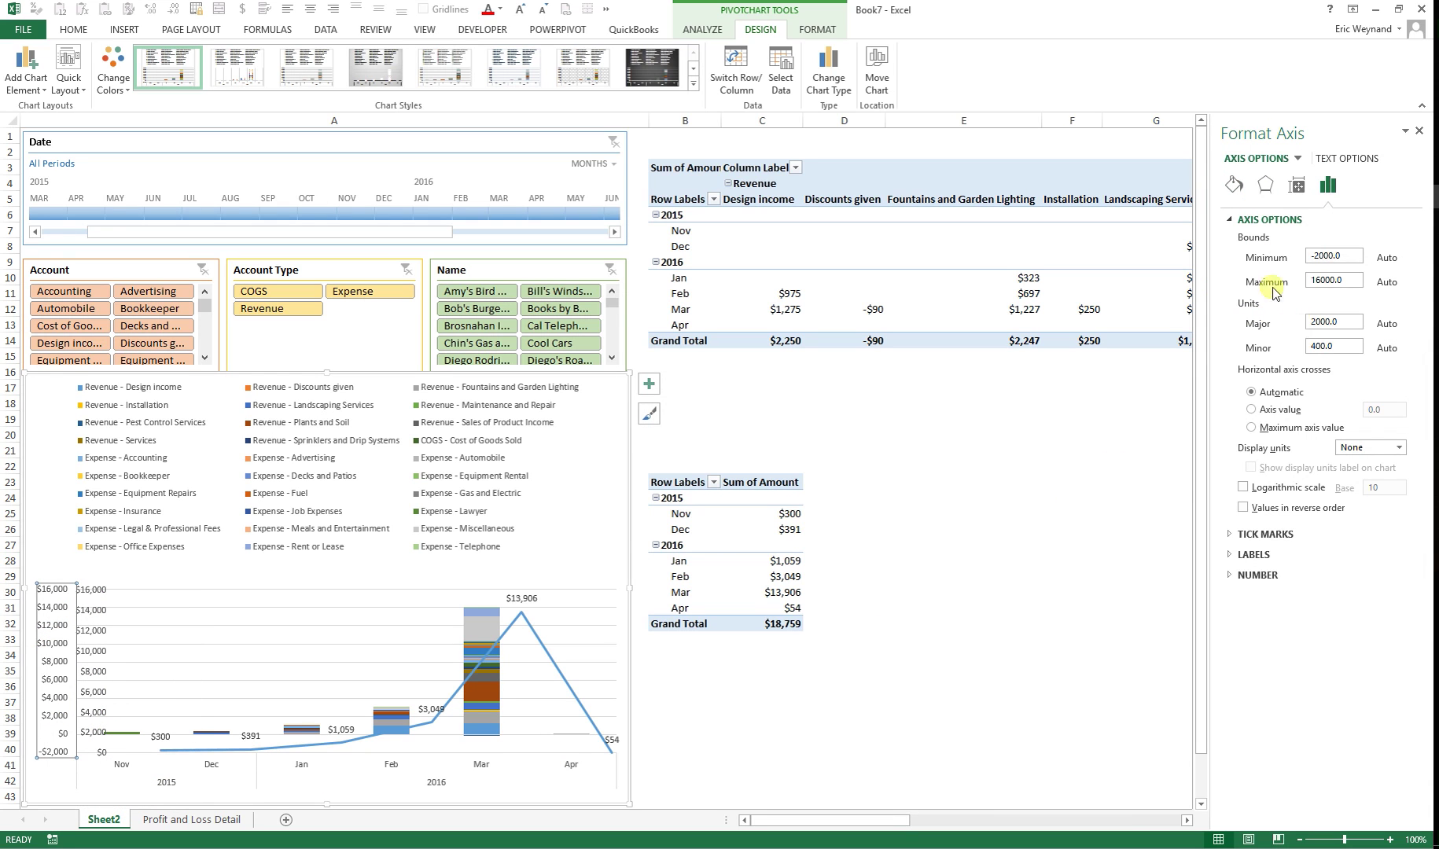
{"action": "double_click", "coordinate": [1352, 256]}
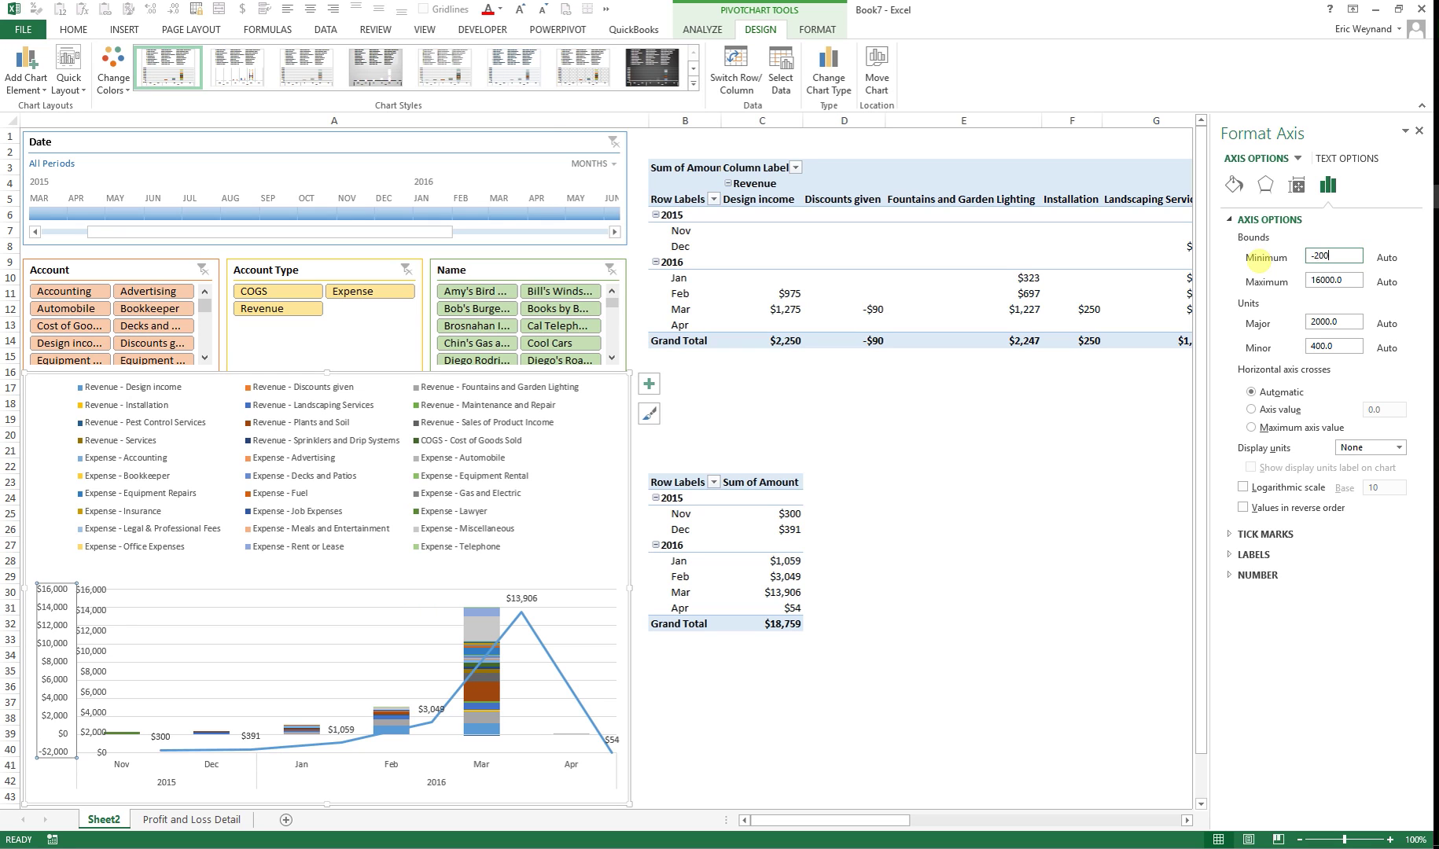
{"action": "type", "text": "-2000"}
{"action": "key", "text": "Return"}
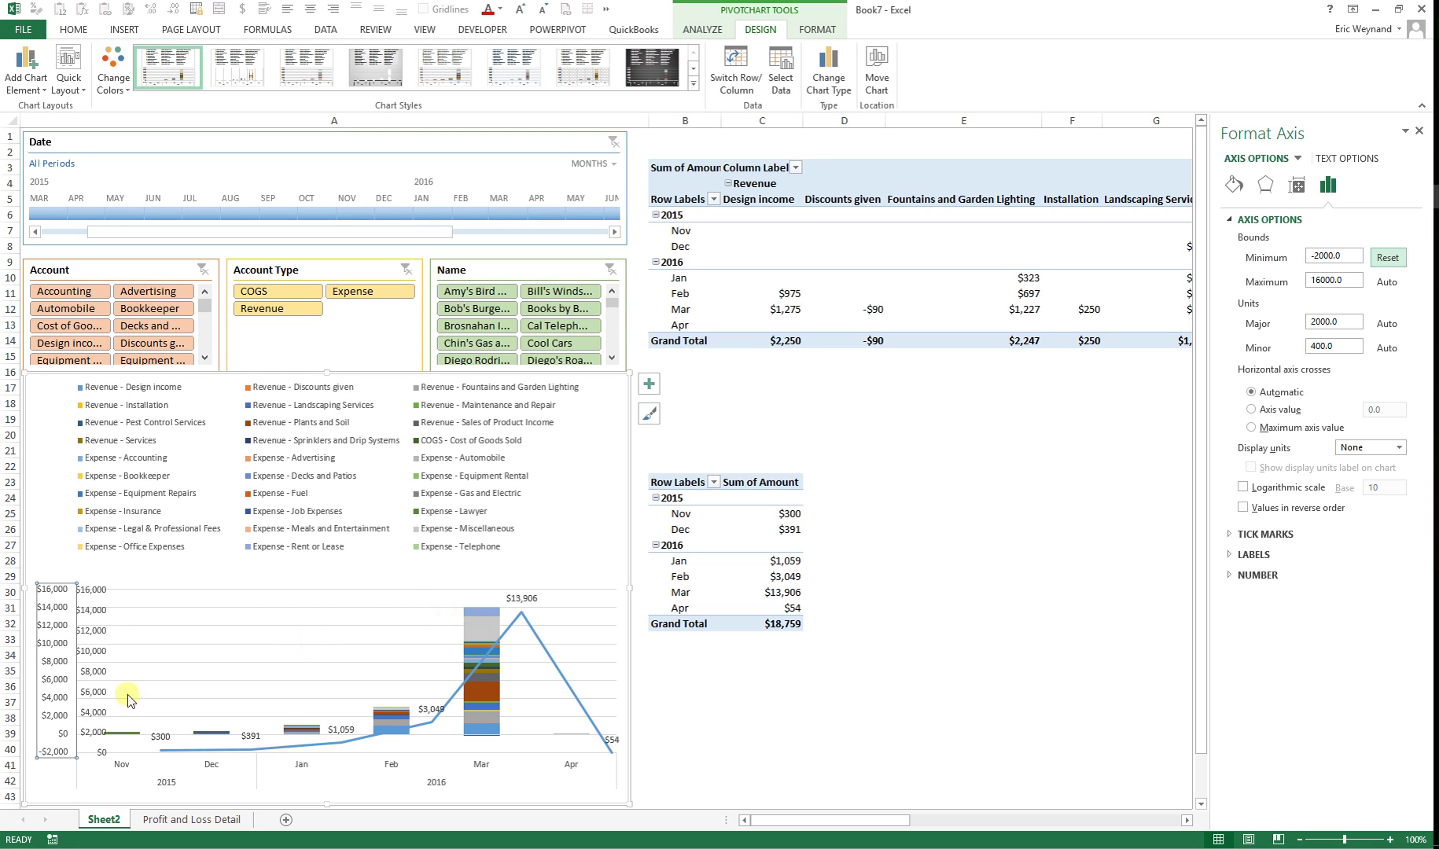
Set the inner value axis minimum bound to -2000 as well
{"action": "left_click", "coordinate": [96, 713]}
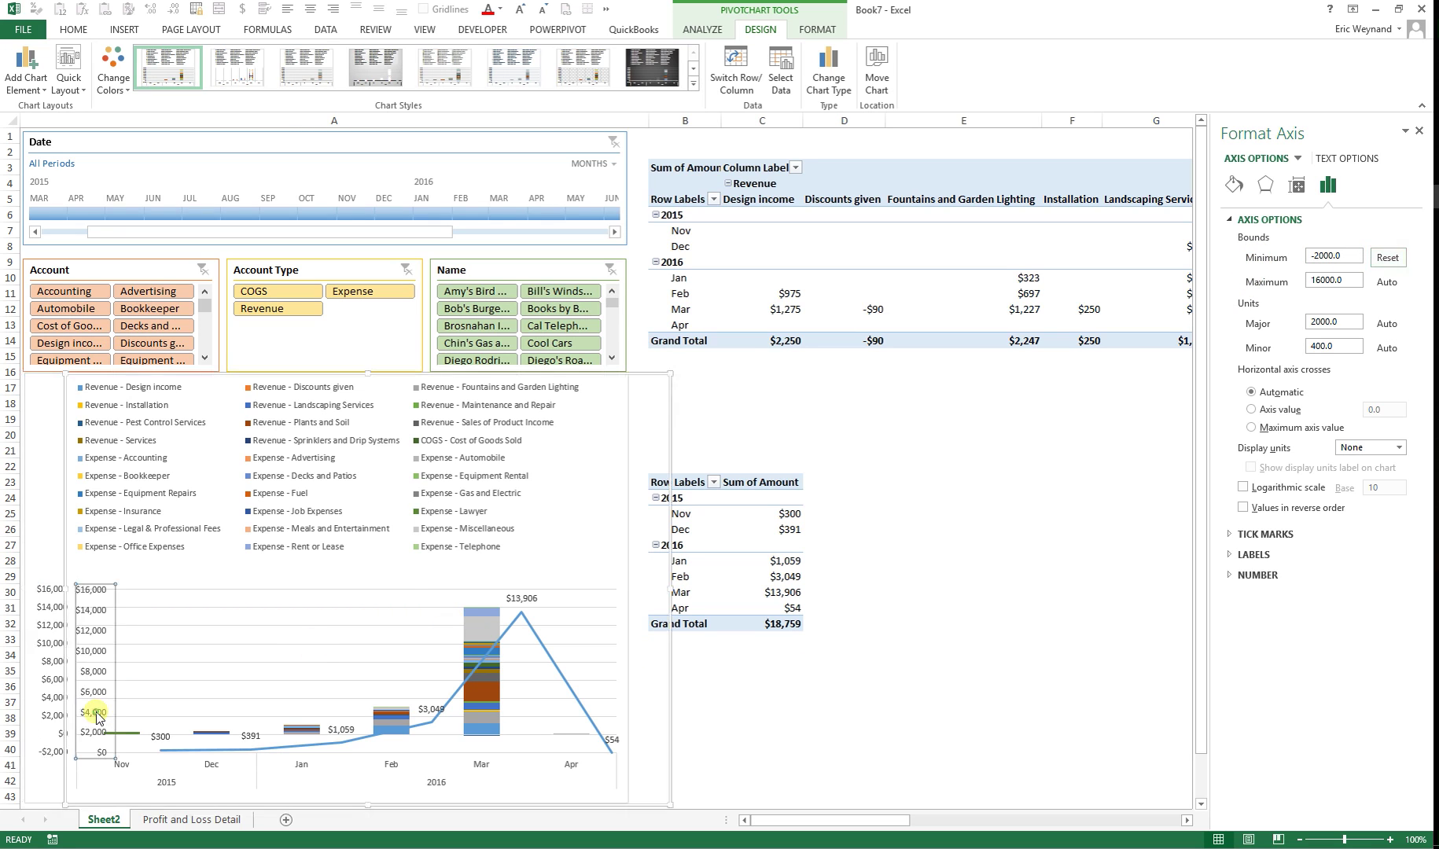
{"action": "double_click", "coordinate": [1345, 256]}
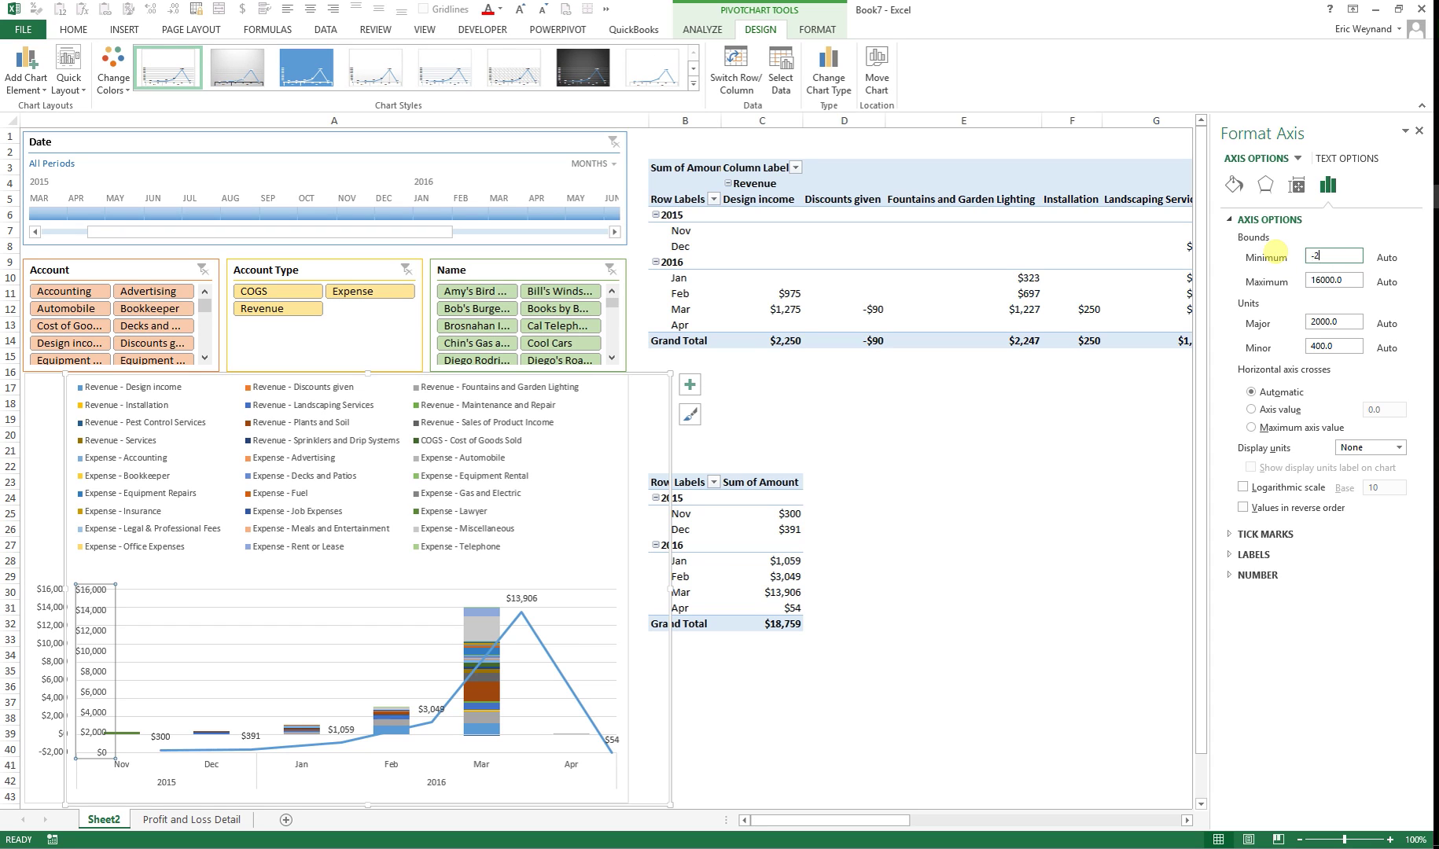
{"action": "type", "text": "-2000.0"}
{"action": "key", "text": "Tab"}
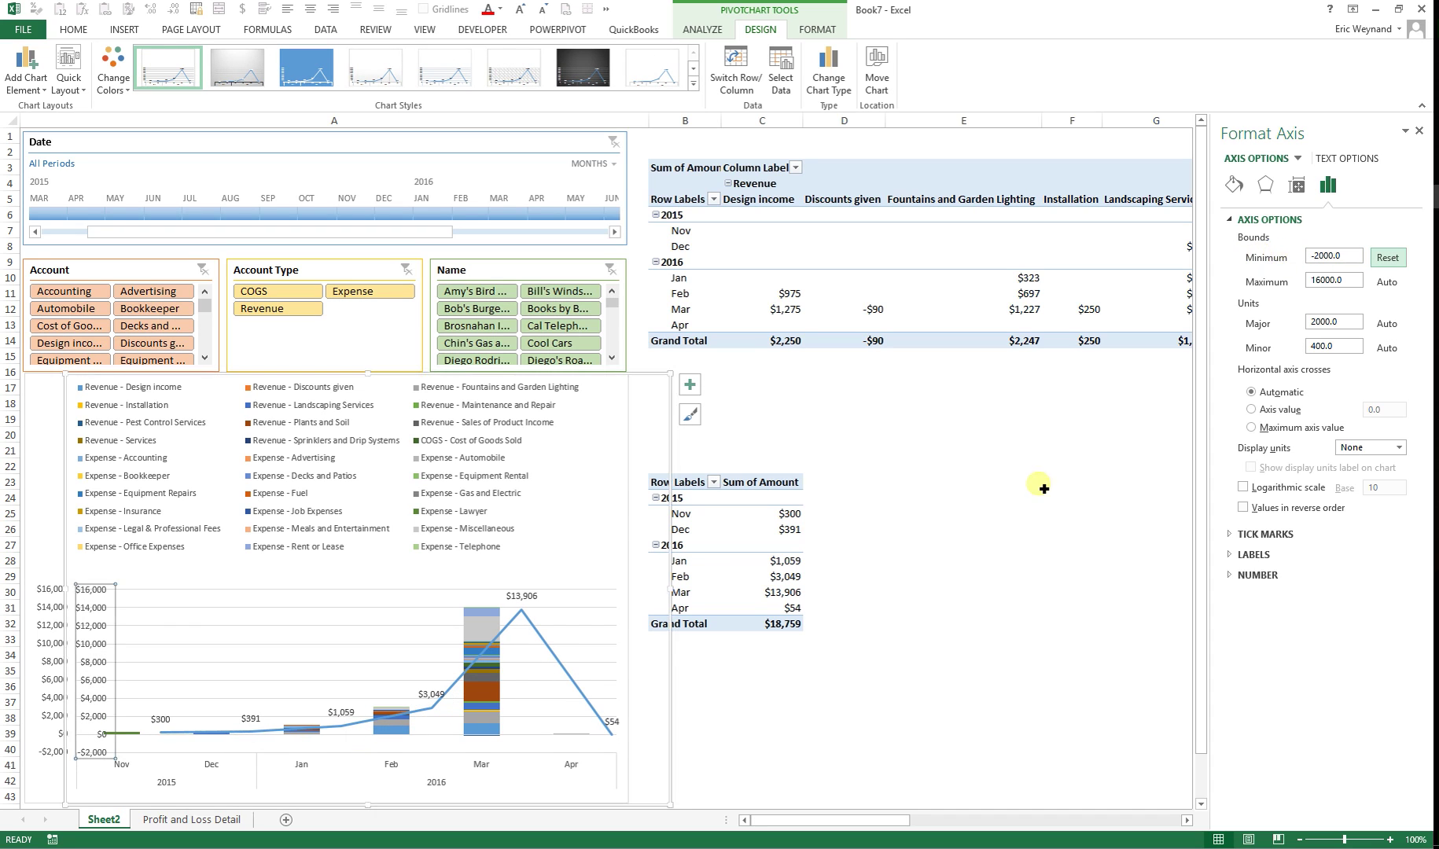
{"action": "left_click", "coordinate": [98, 653]}
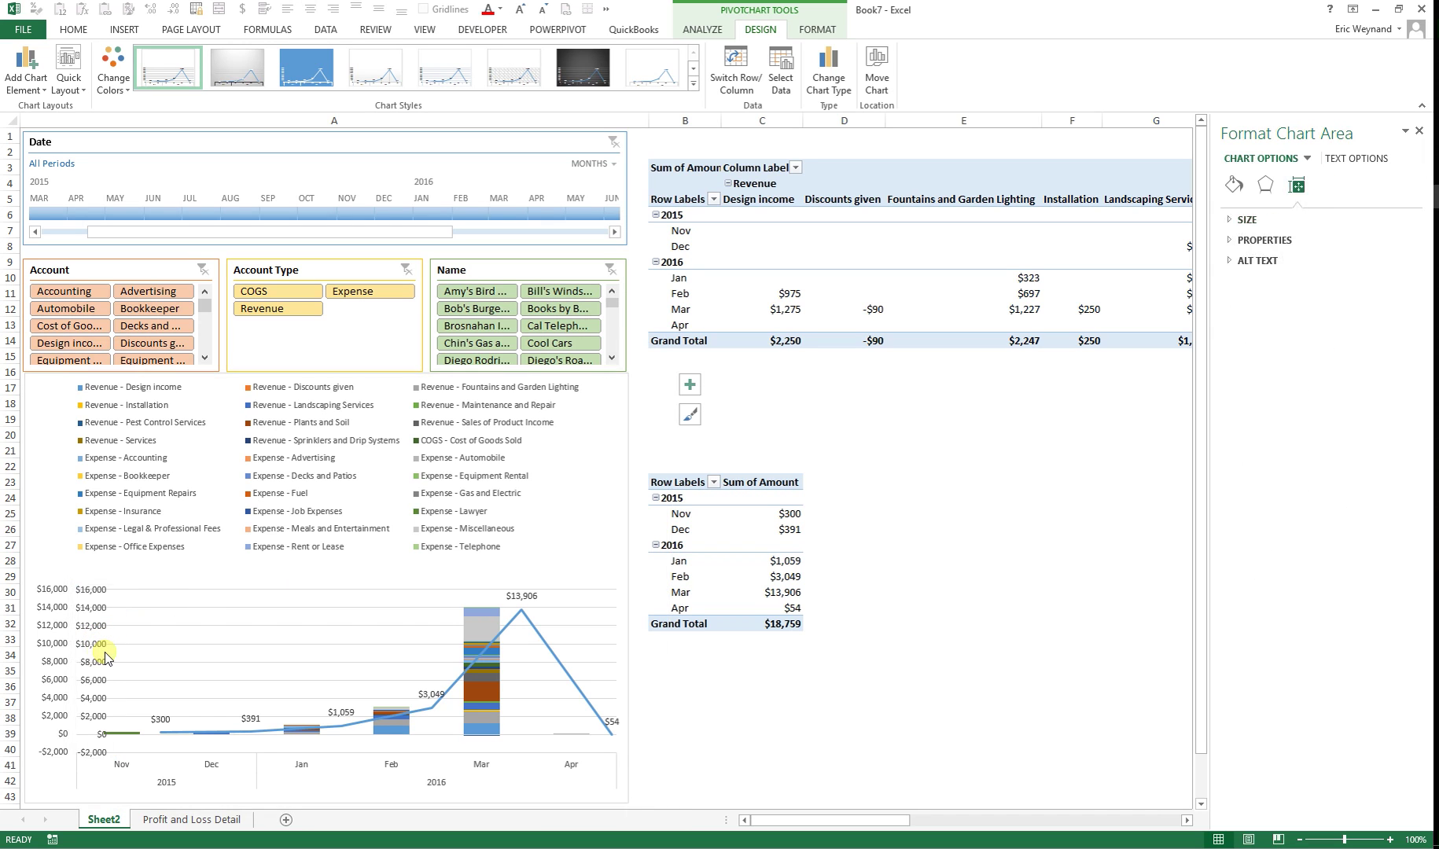
Align the overlaid charts so the grand-total line meets the column tops
{"action": "left_click", "coordinate": [54, 434]}
{"action": "left_click", "coordinate": [708, 30]}
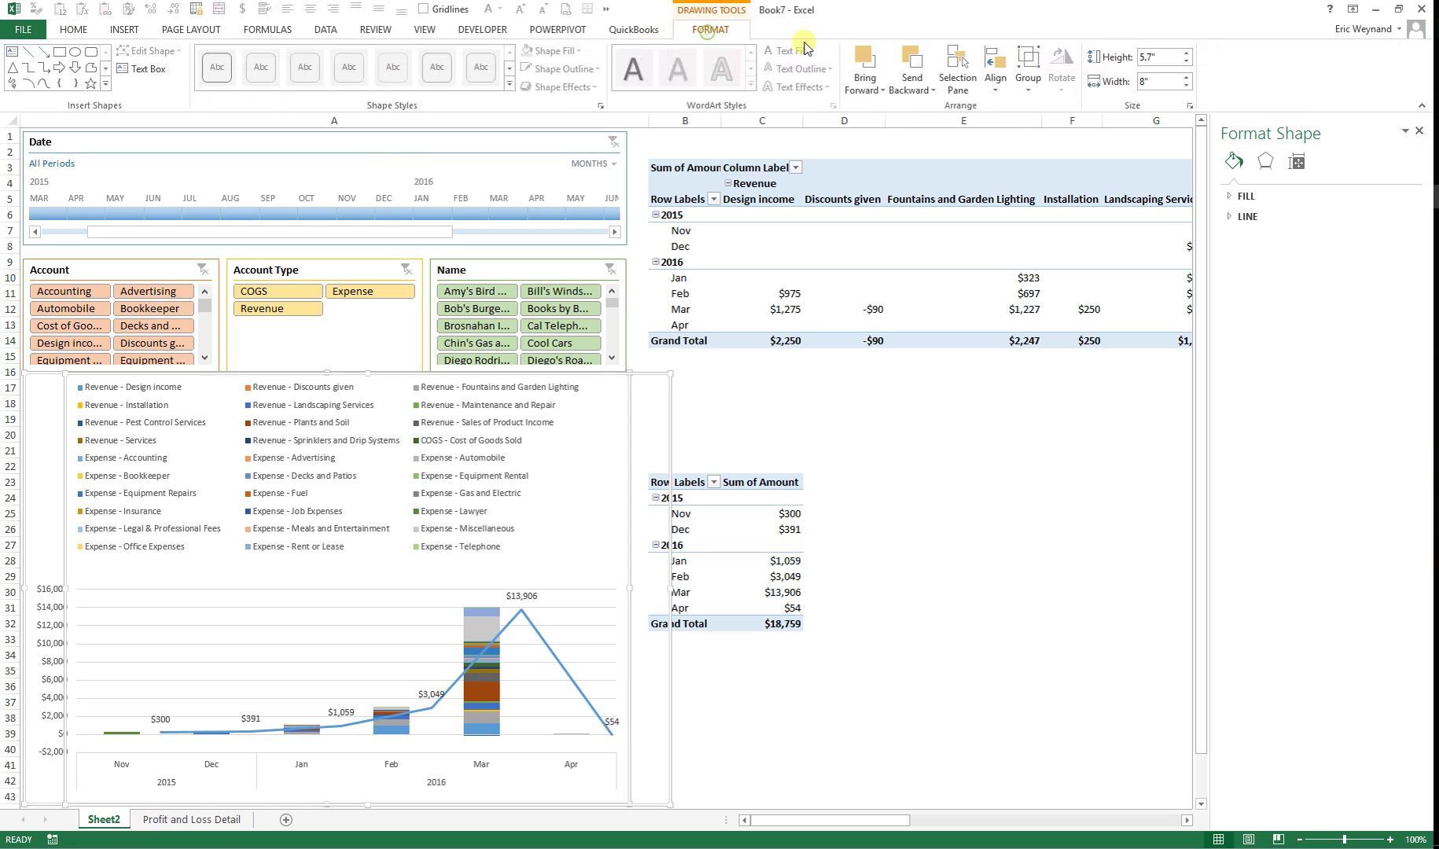
{"action": "left_click", "coordinate": [997, 78]}
{"action": "left_click", "coordinate": [1002, 79]}
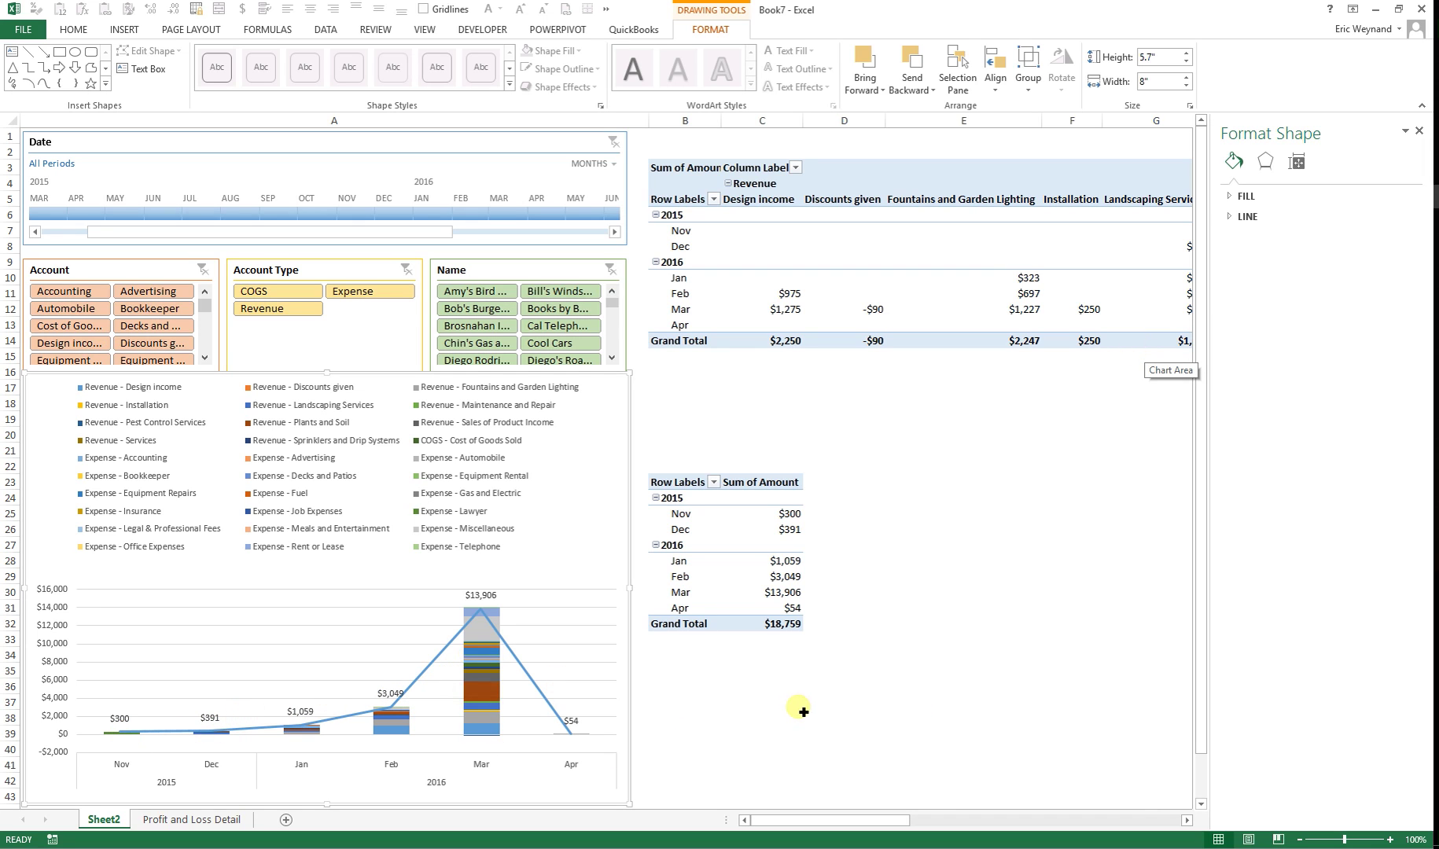
{"action": "left_click", "coordinate": [793, 670]}
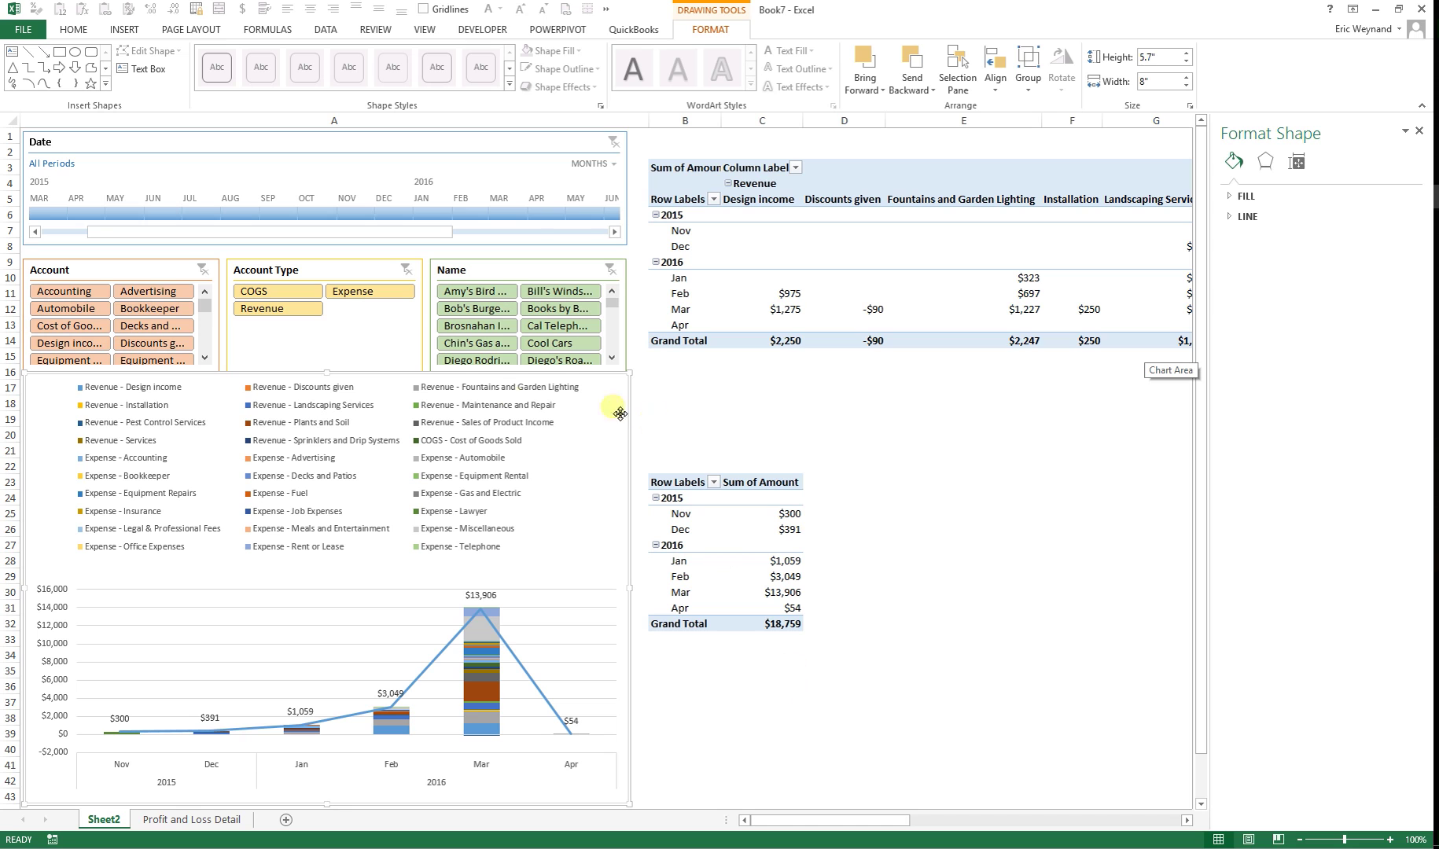
Filter the Date timeline to Oct 2015 through Jan 2016
{"action": "left_click", "coordinate": [295, 215]}
{"action": "left_click", "coordinate": [311, 214]}
{"action": "left_click", "coordinate": [441, 214], "text": "shift"}
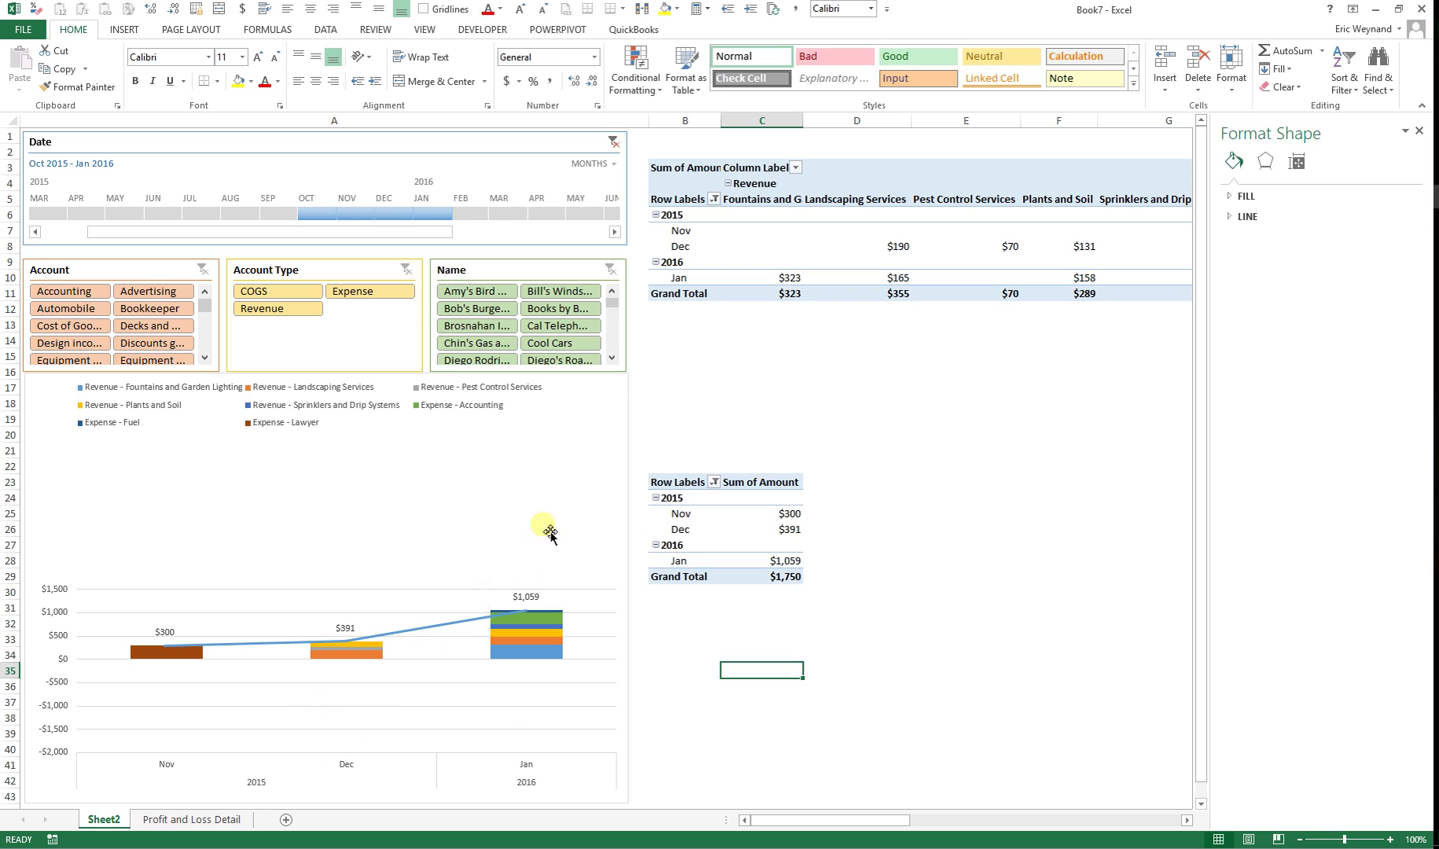